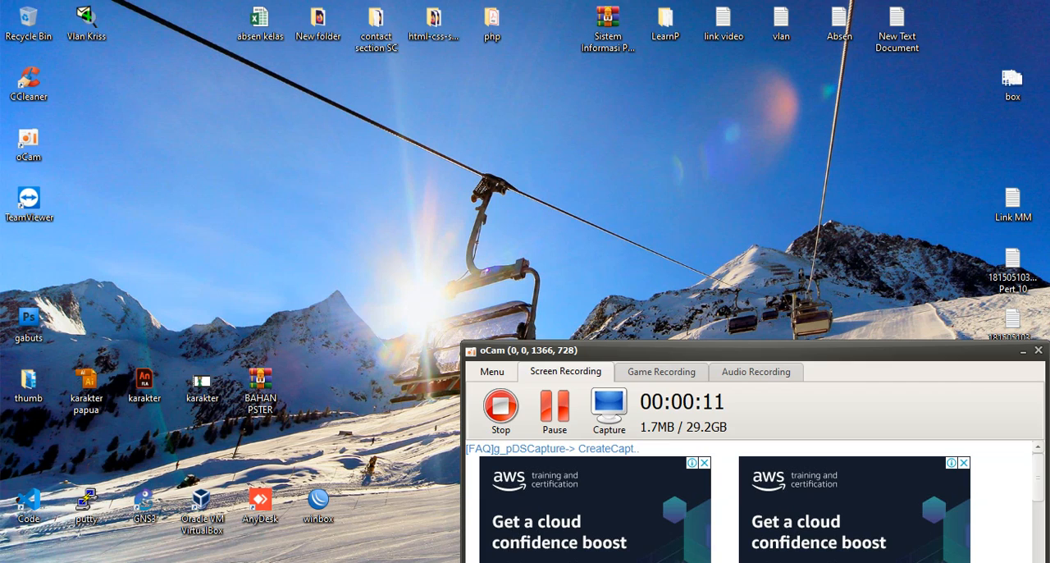
# - Switch to VirtualBox and attach the Mikrotik machine's network Adapter 1 to Bridged Adapter, using the Qualcomm Atheros AR9485 Wireless Network Adapter
pyautogui.click(523, 562)
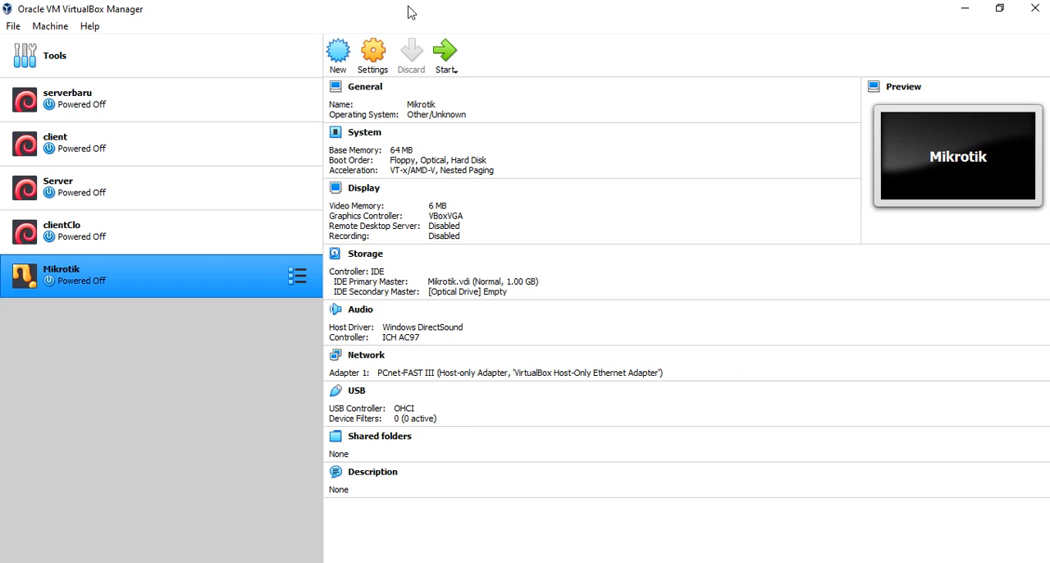
pyautogui.click(373, 52)
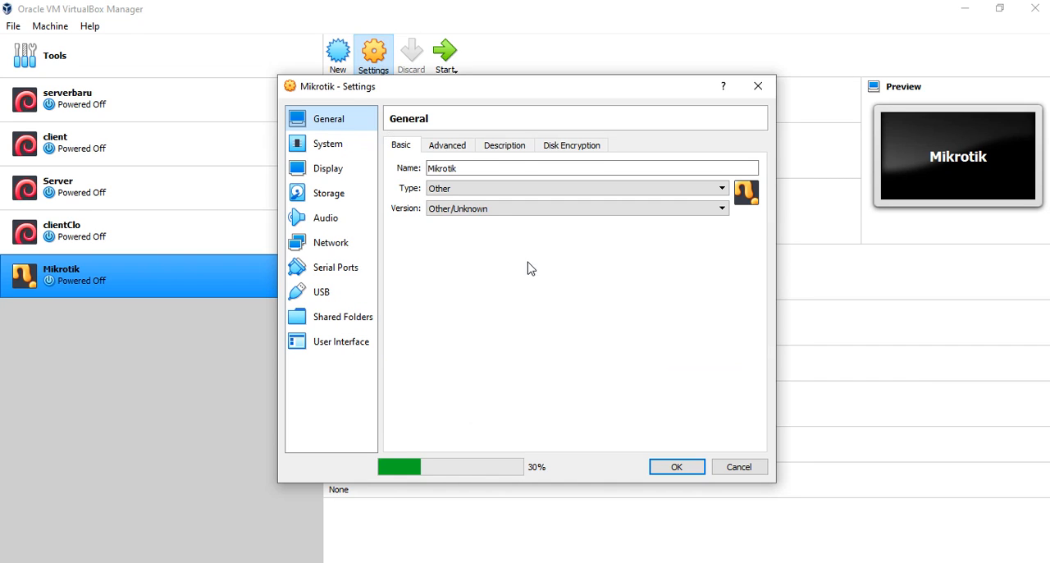
pyautogui.click(331, 245)
pyautogui.click(542, 189)
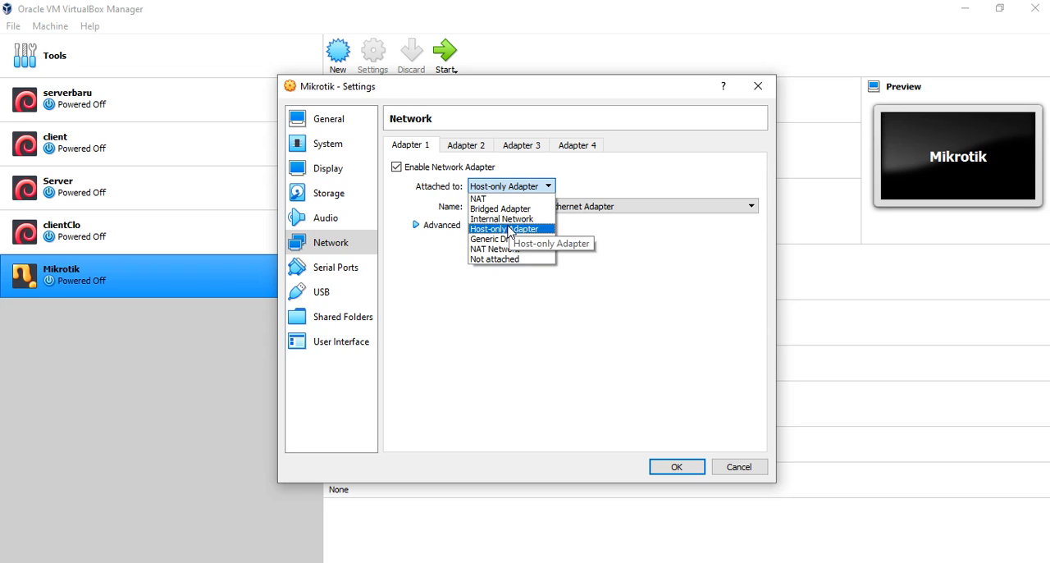
pyautogui.click(506, 209)
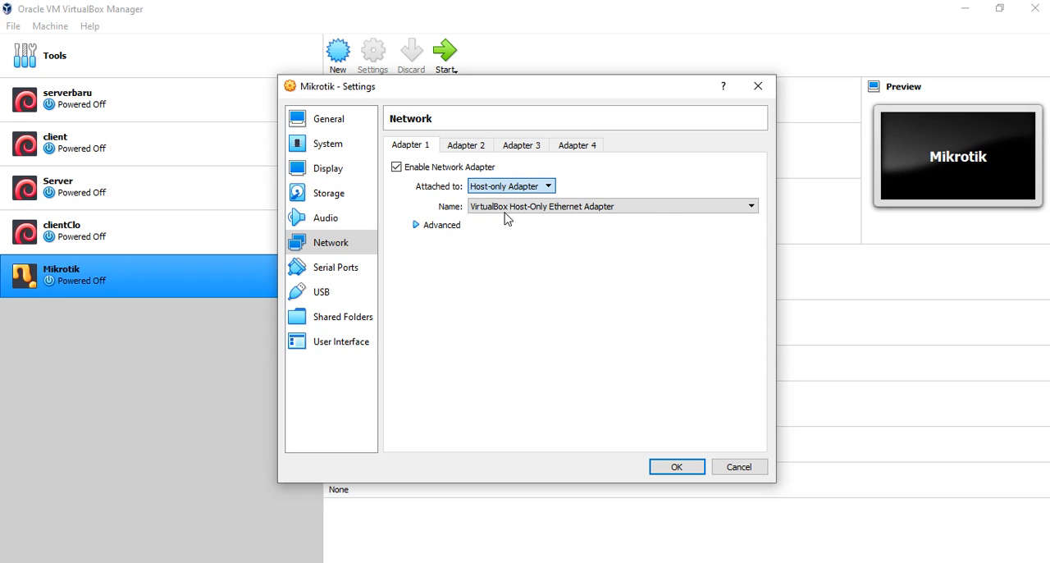
pyautogui.click(535, 211)
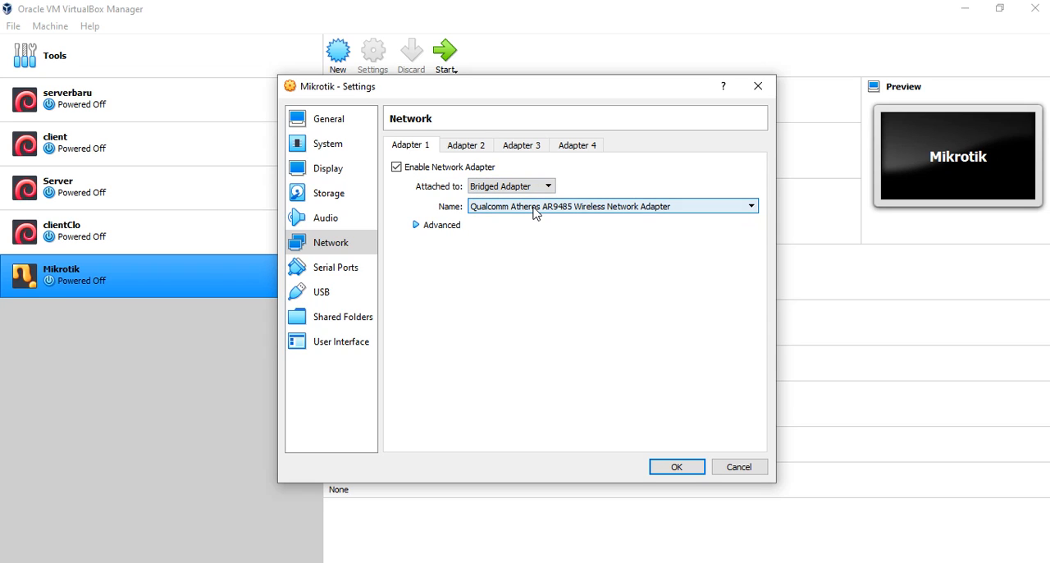
pyautogui.click(534, 211)
pyautogui.click(538, 220)
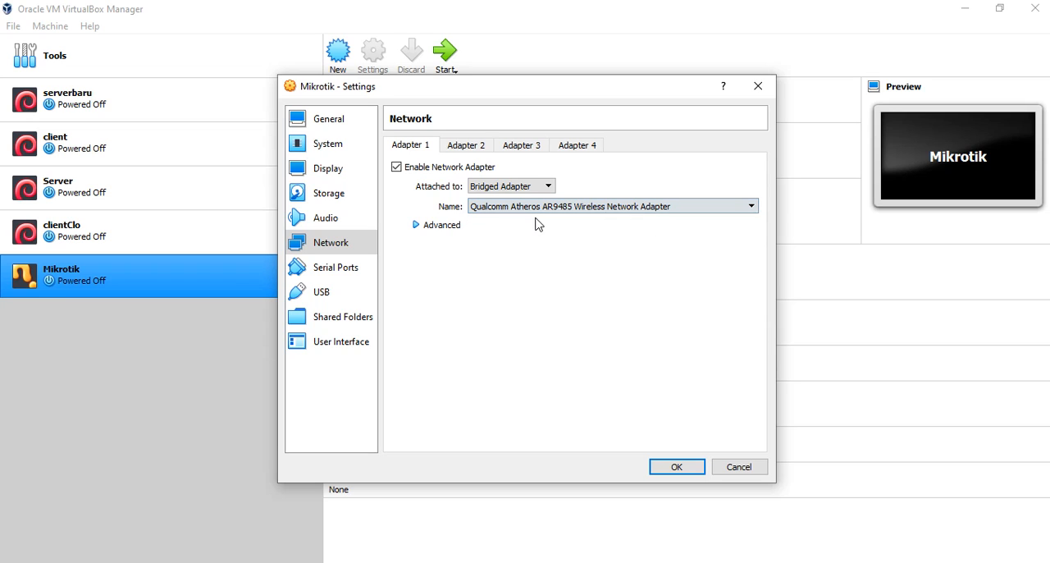
# - Expand Adapter 1's advanced options and select Allow All as its promiscuous mode
pyautogui.click(418, 226)
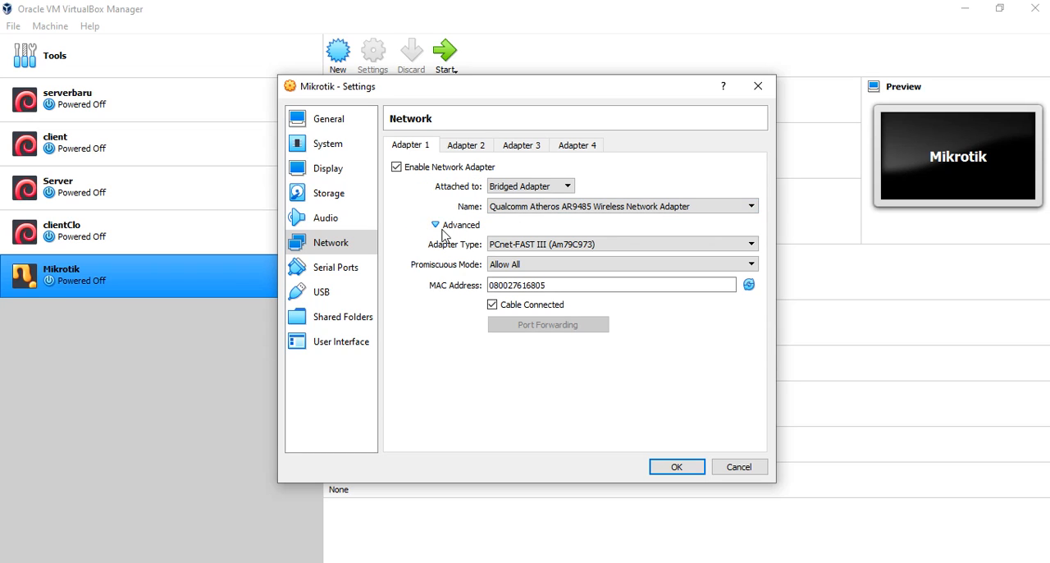
pyautogui.click(525, 264)
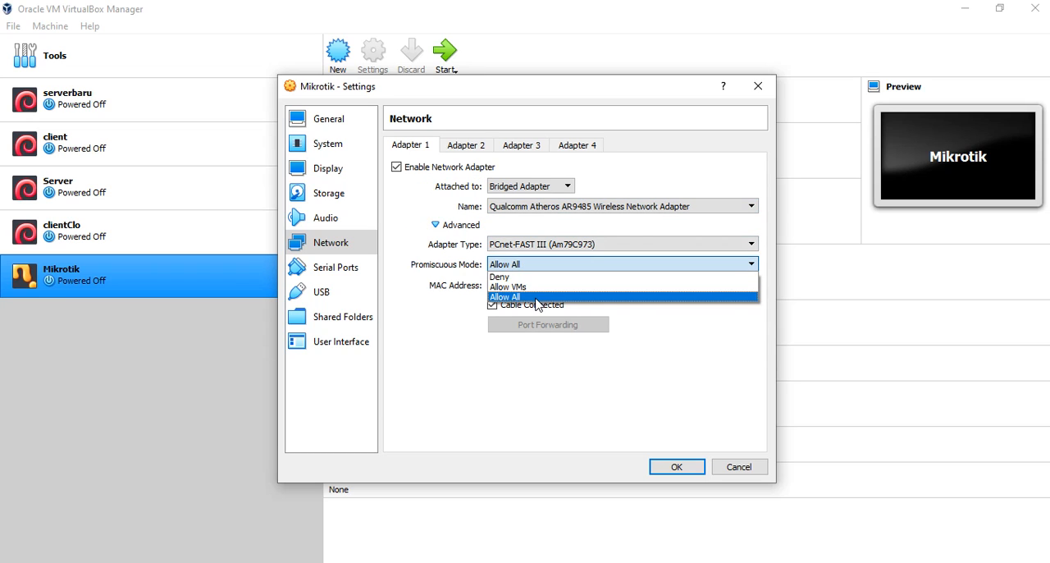
pyautogui.click(538, 297)
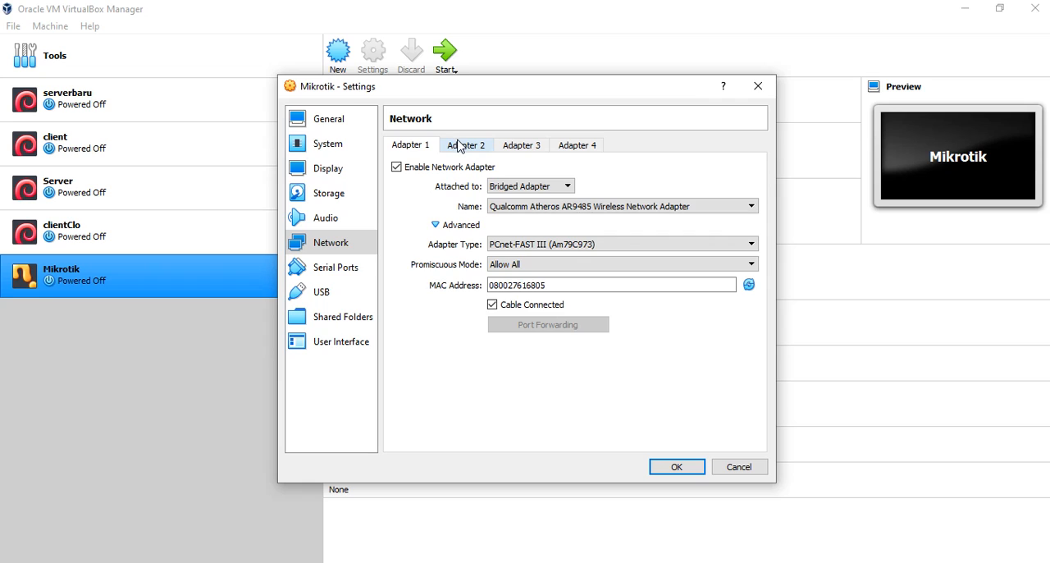
# - Enable network Adapter 2 of the Mikrotik machine and attach it to Internal Network
pyautogui.click(461, 145)
pyautogui.click(397, 168)
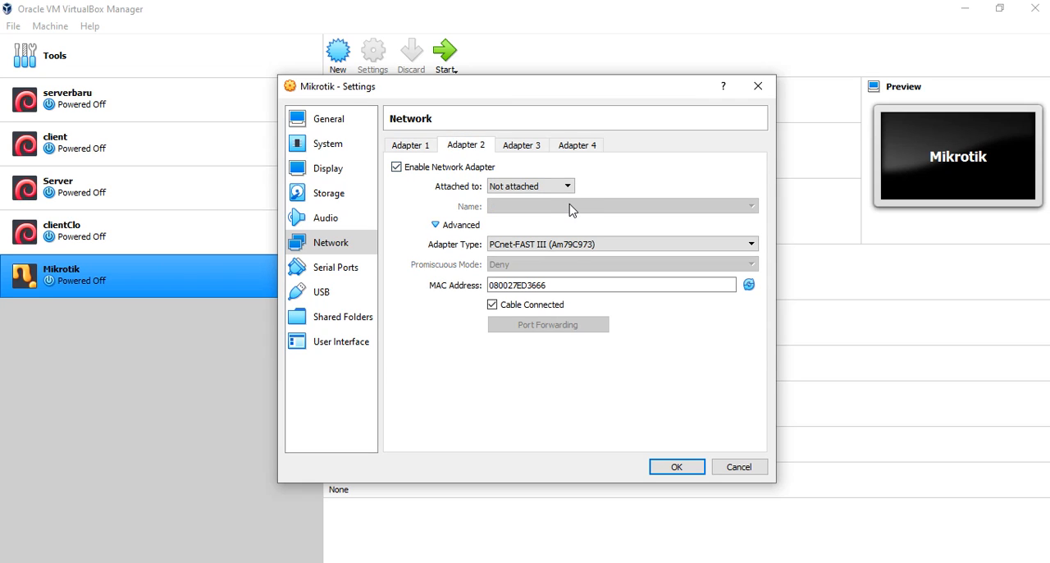
pyautogui.click(563, 186)
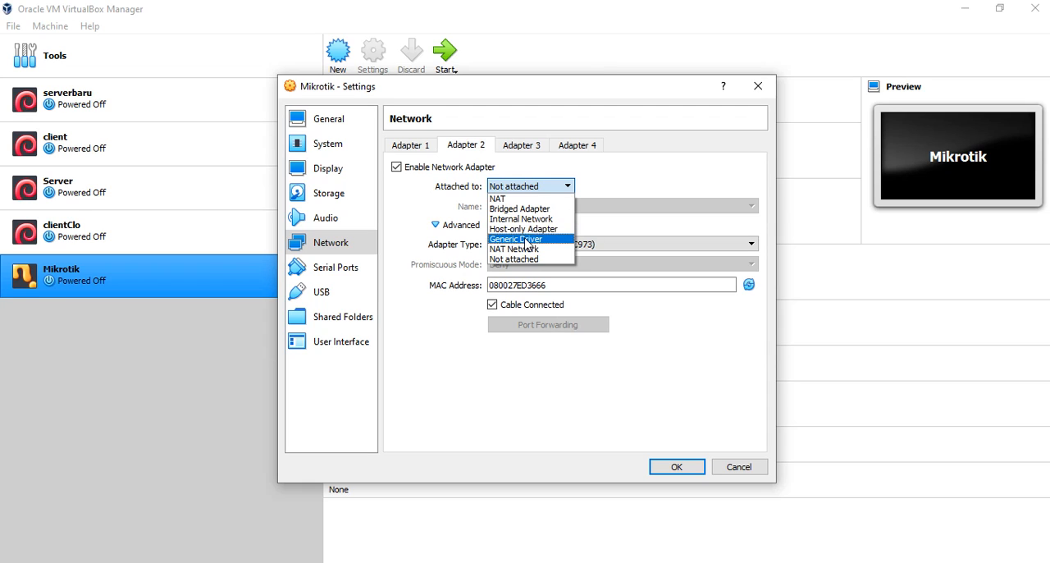
pyautogui.click(517, 220)
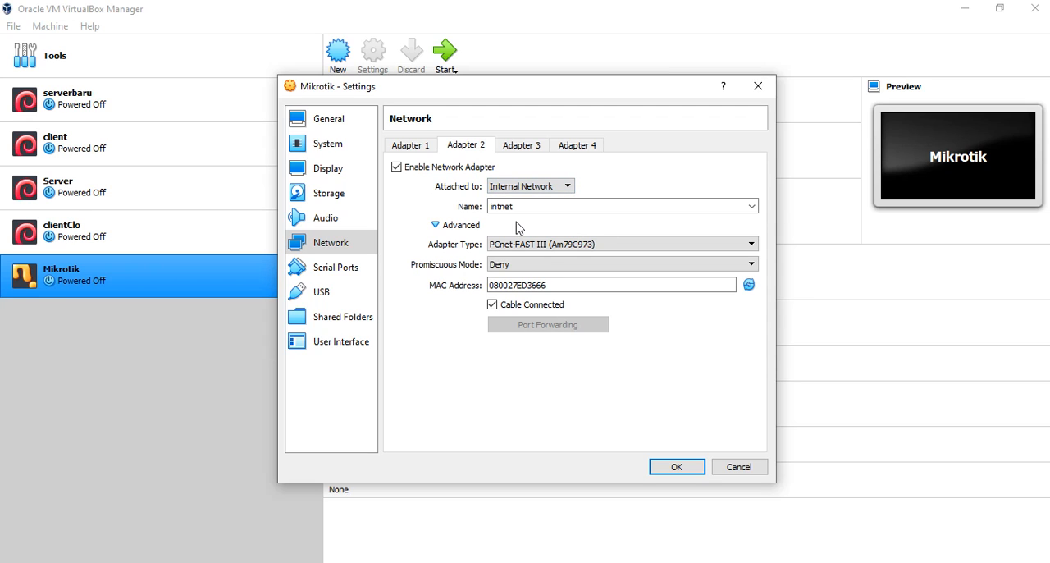
# - Set Adapter 2's promiscuous mode to Allow All, recheck both adapters, and save the Mikrotik machine's settings
pyautogui.click(530, 264)
pyautogui.click(537, 315)
pyautogui.click(427, 146)
pyautogui.click(465, 147)
pyautogui.click(530, 265)
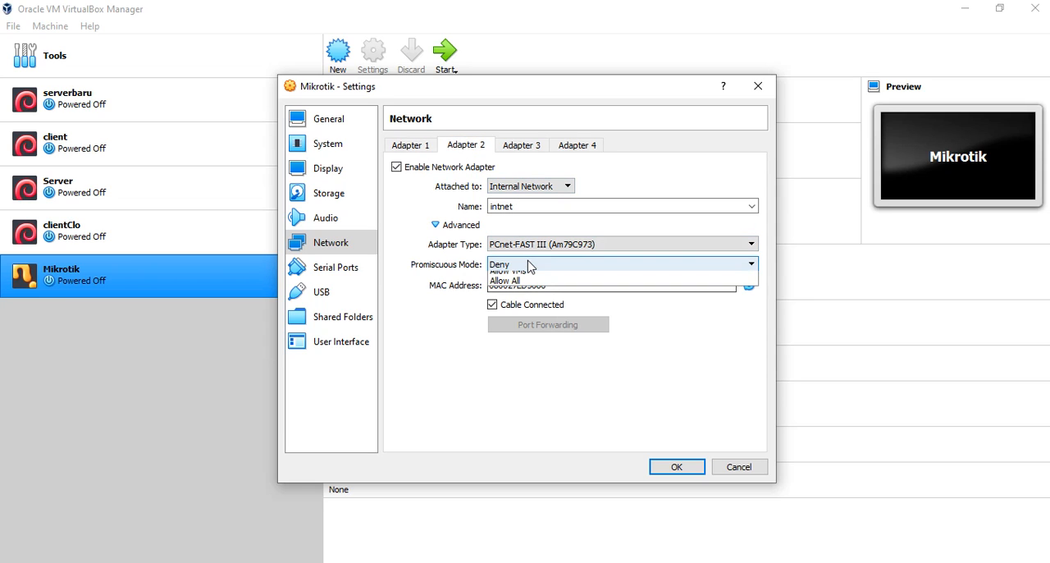
pyautogui.click(523, 296)
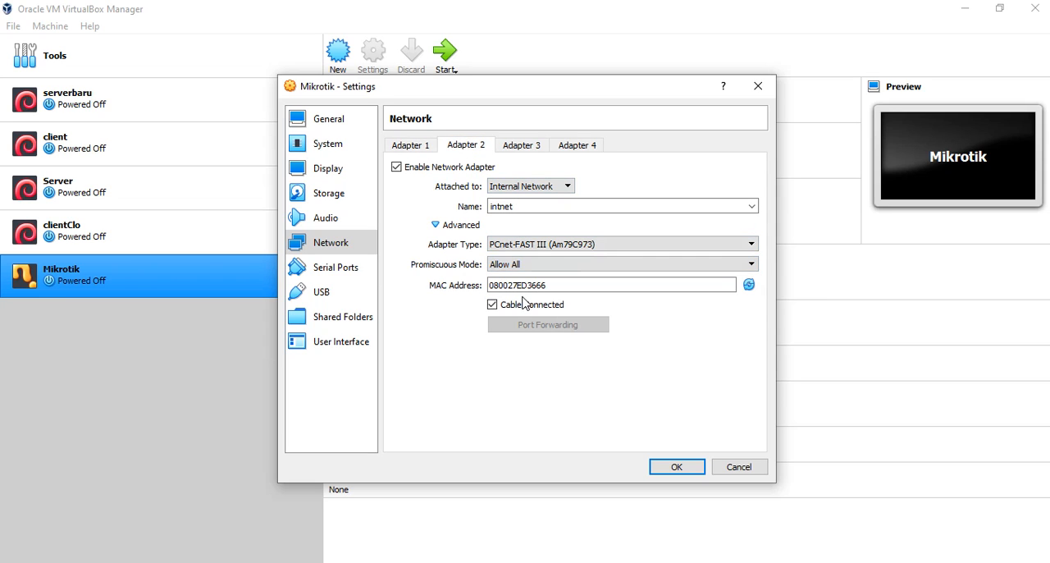
pyautogui.click(408, 146)
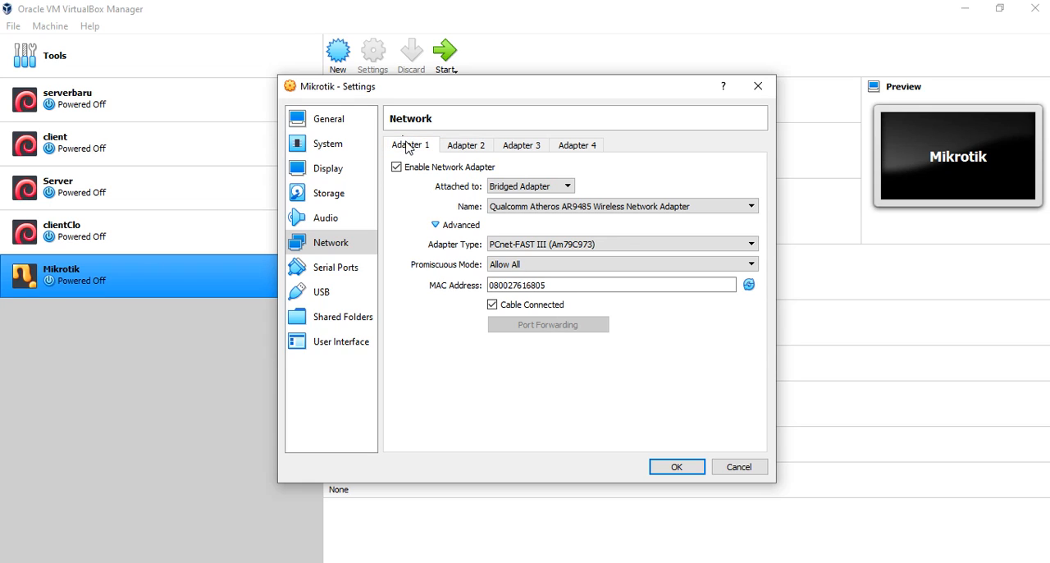
pyautogui.click(465, 146)
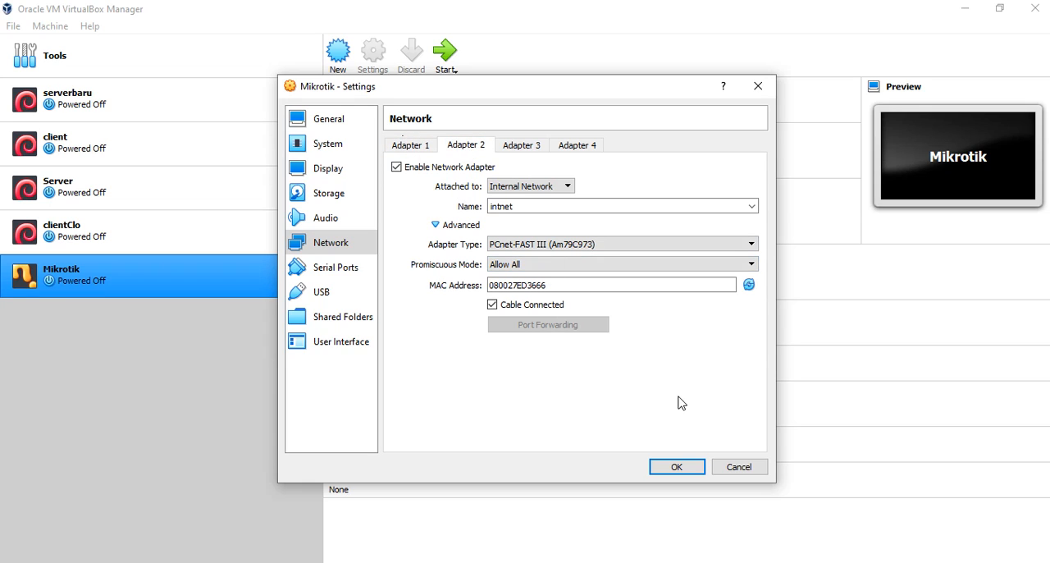
pyautogui.click(678, 466)
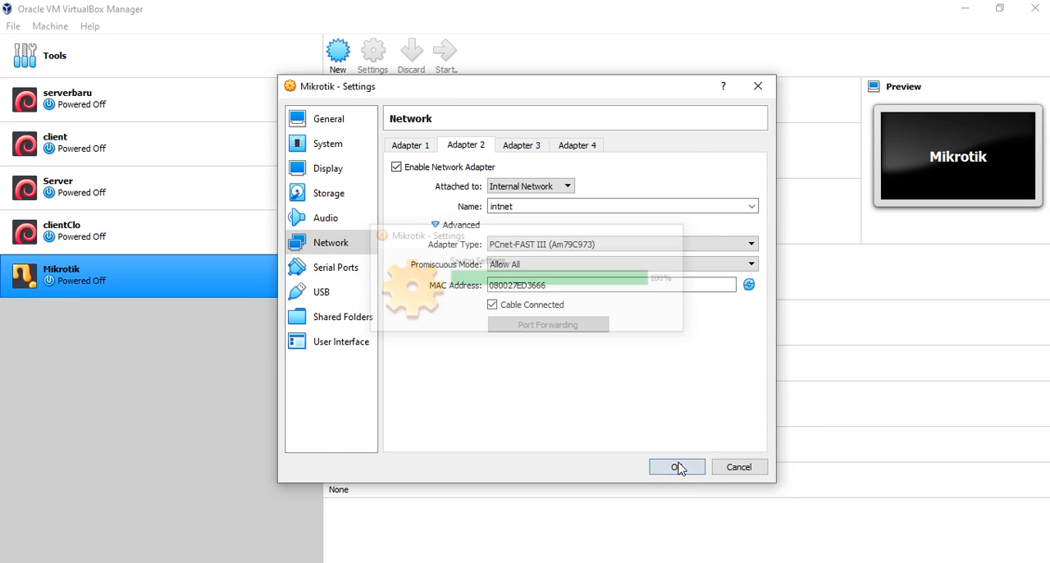
# - Examine the Adapter 1 network settings of the clientClo and client machines, including client's advanced options
pyautogui.click(128, 231)
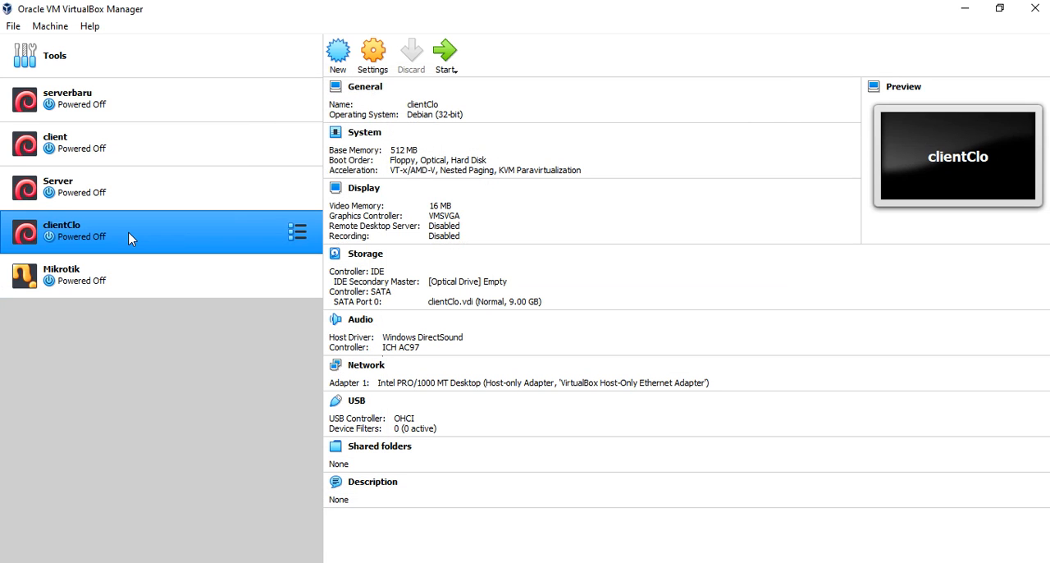
pyautogui.click(370, 60)
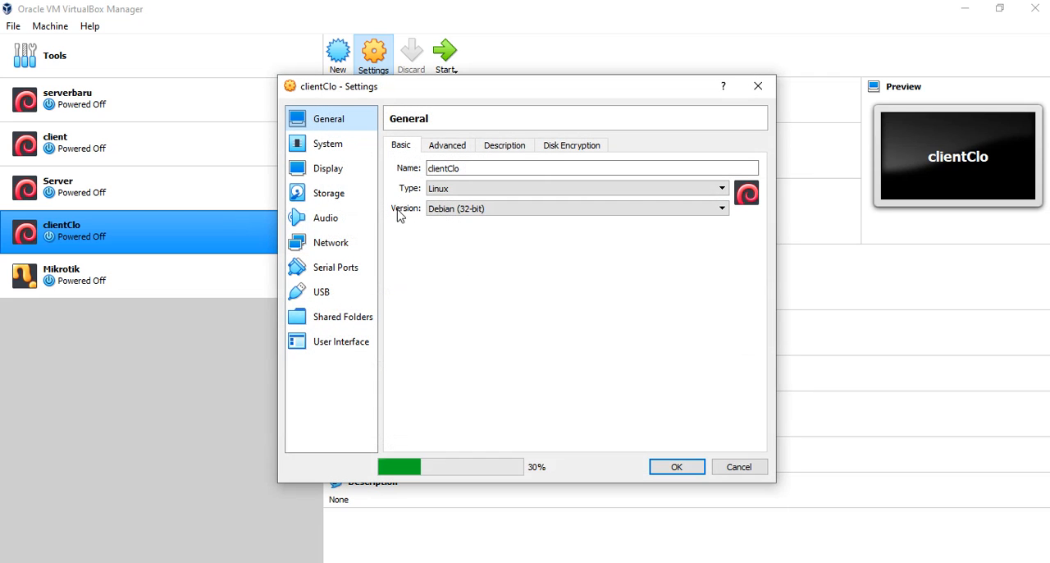
pyautogui.click(337, 243)
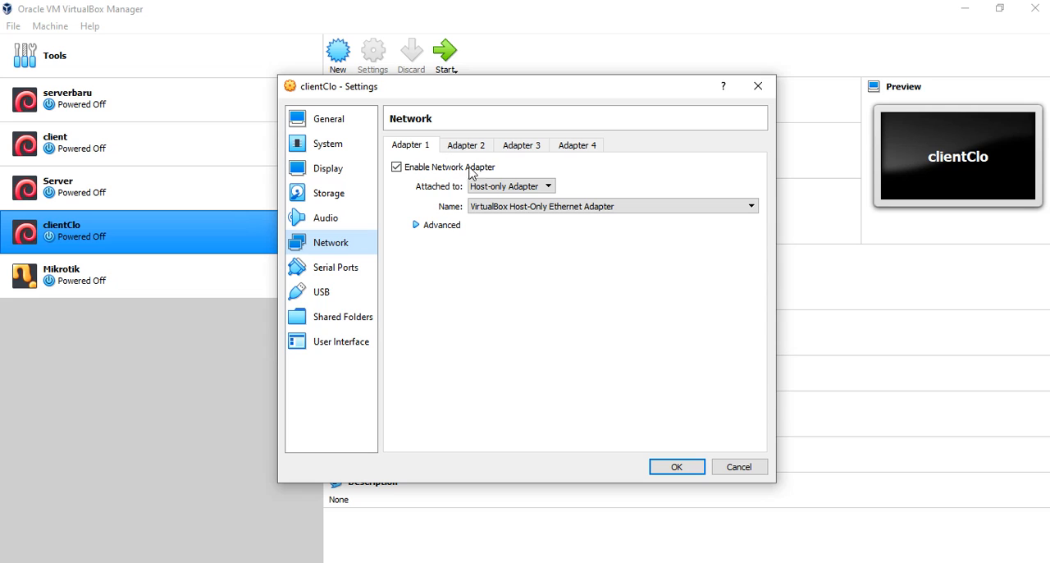
pyautogui.click(758, 87)
pyautogui.click(152, 147)
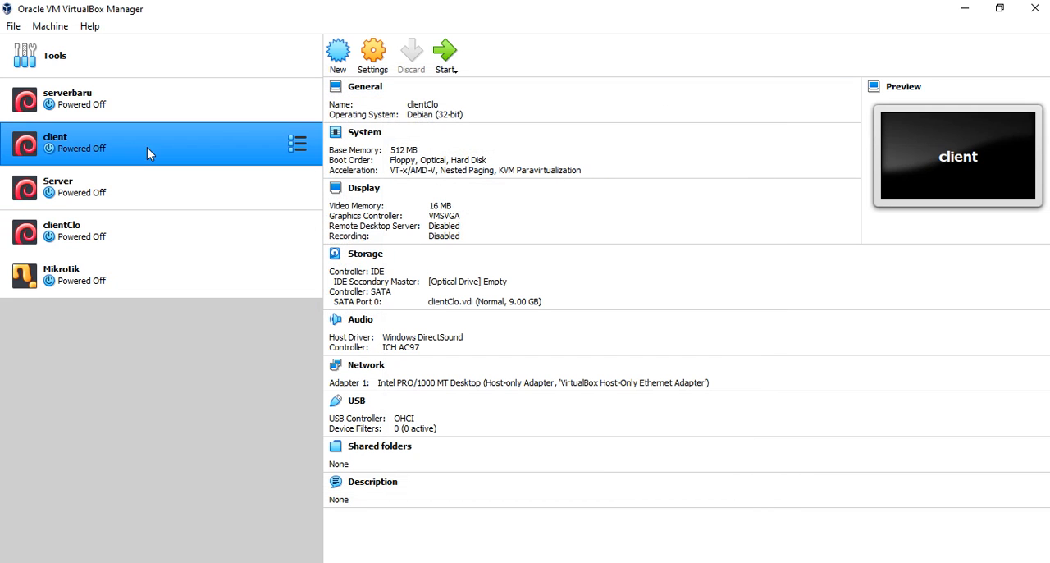
pyautogui.click(367, 62)
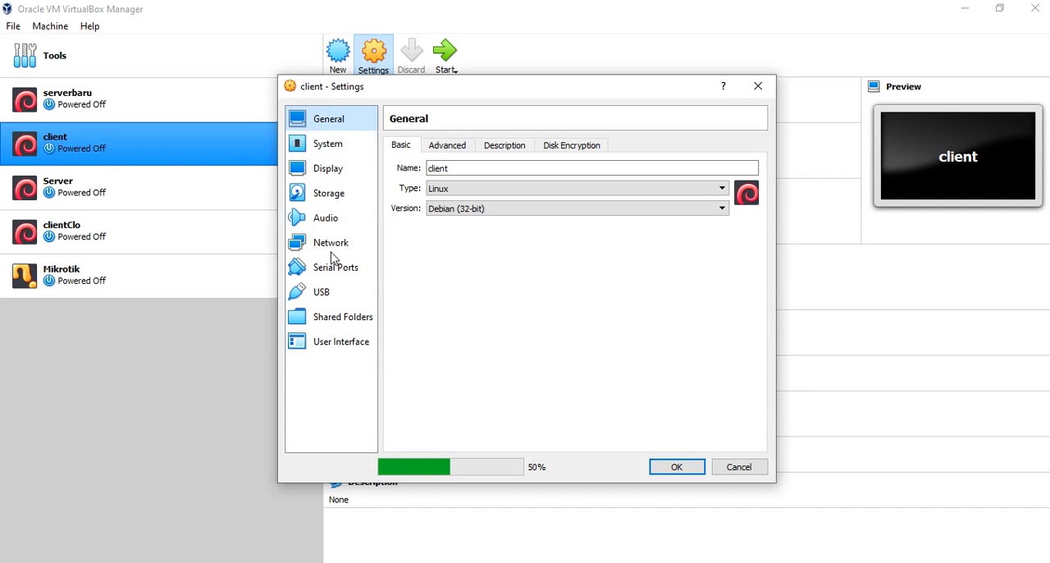
pyautogui.click(332, 244)
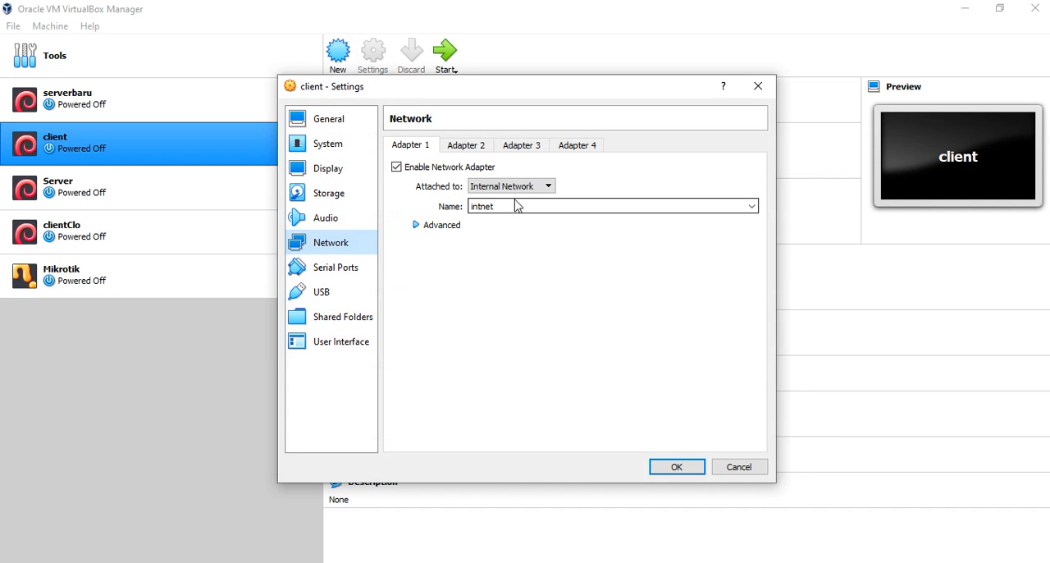
pyautogui.click(416, 226)
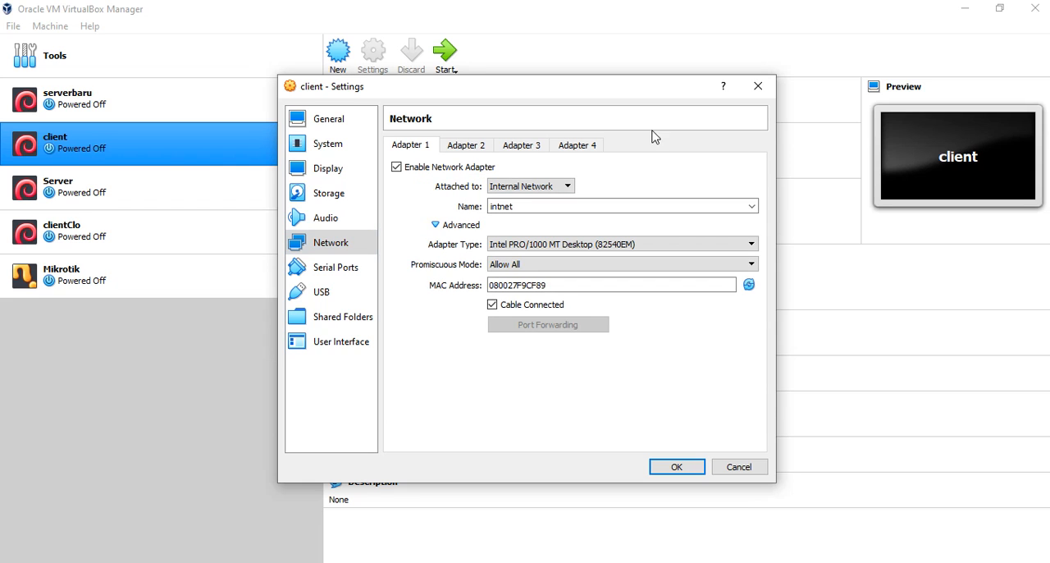
pyautogui.click(675, 470)
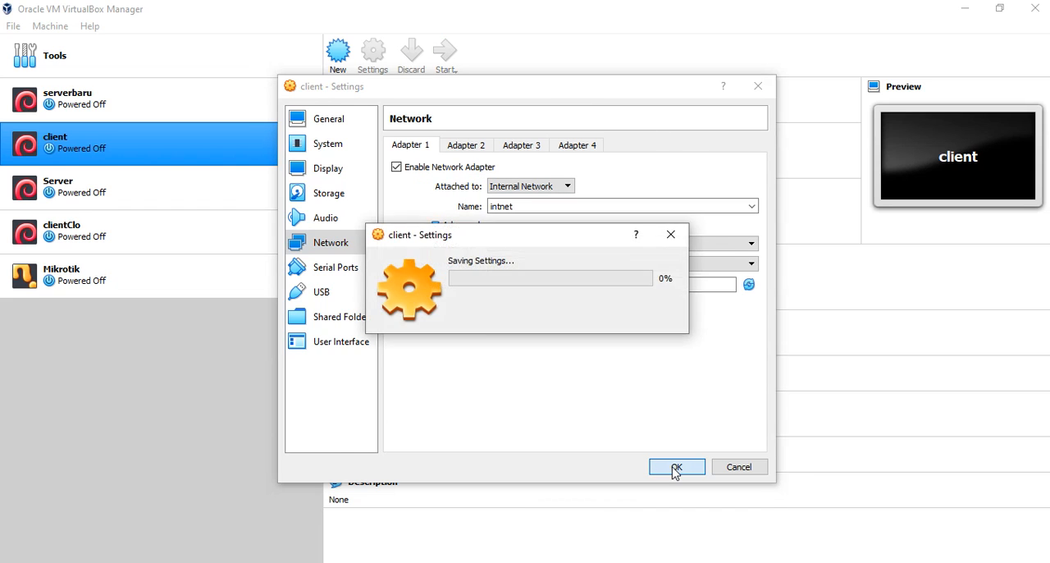
# - Start the Mikrotik virtual machine and bring its console window to the front
pyautogui.click(97, 279)
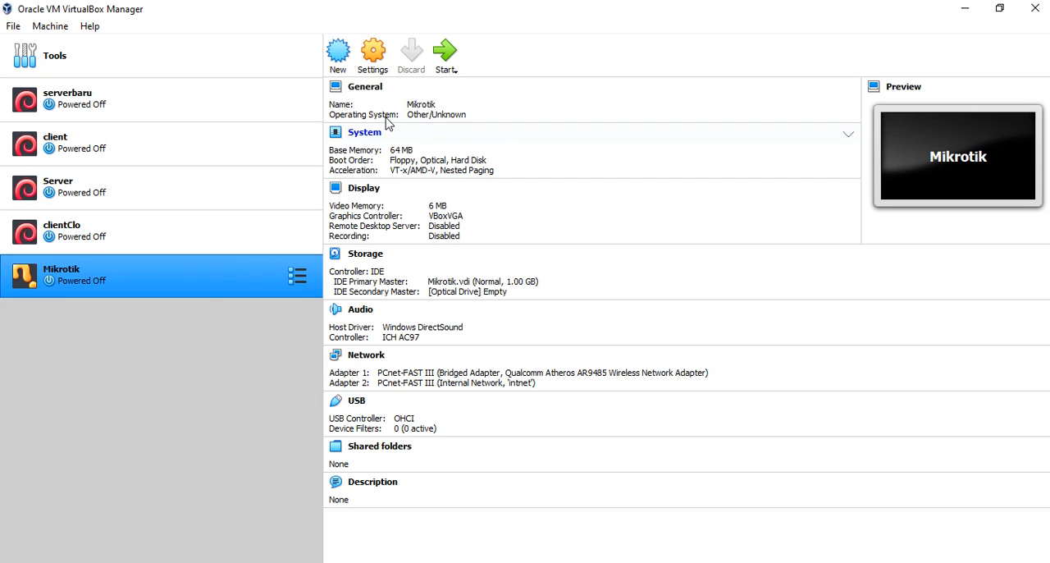
pyautogui.click(445, 57)
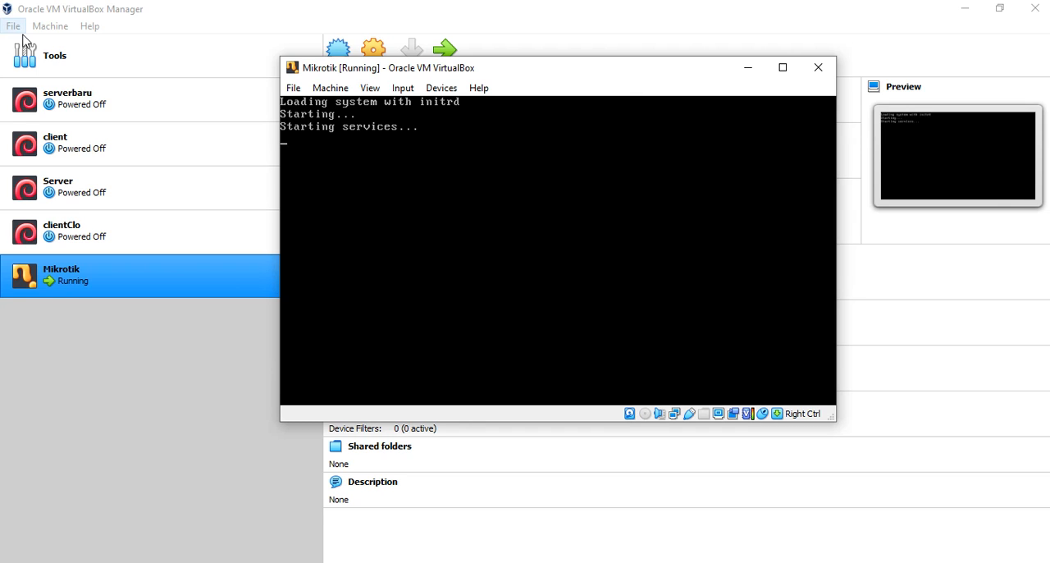
pyautogui.click(123, 72)
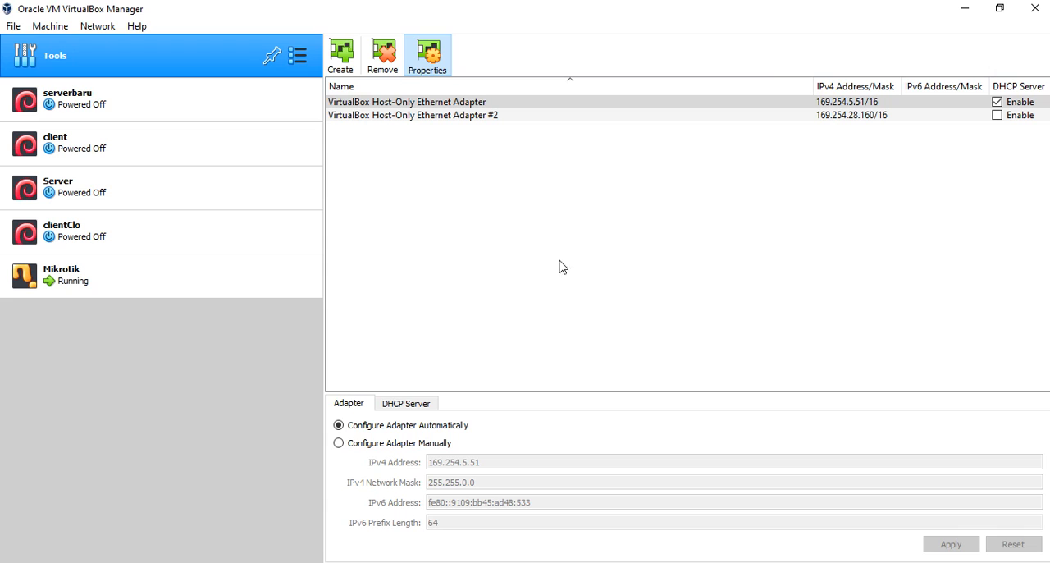
pyautogui.click(579, 562)
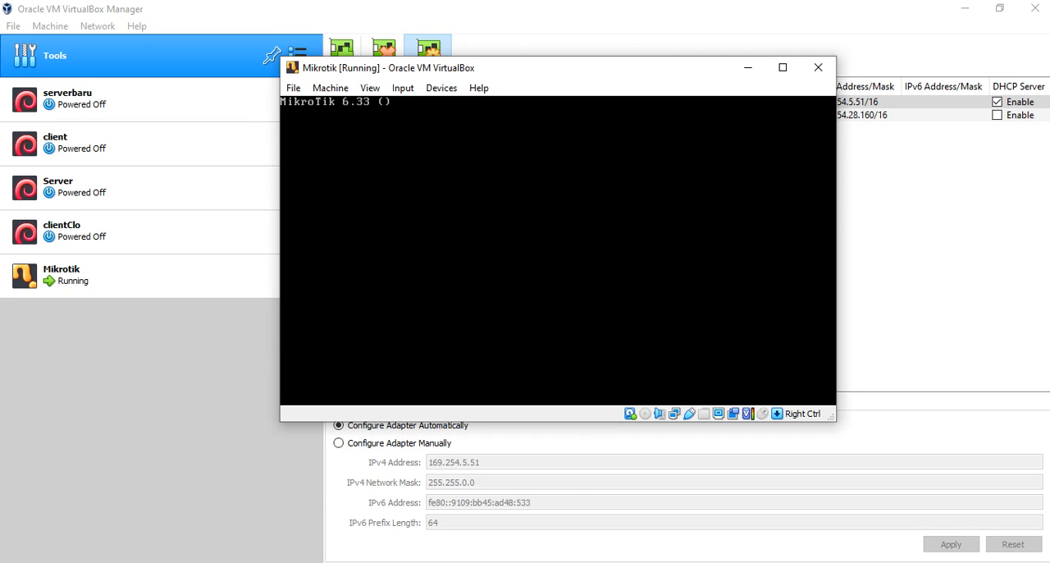
# - Log in to the MikroTik console as admin and continue past the software key notice to the command prompt
pyautogui.click(534, 275)
pyautogui.write('a')
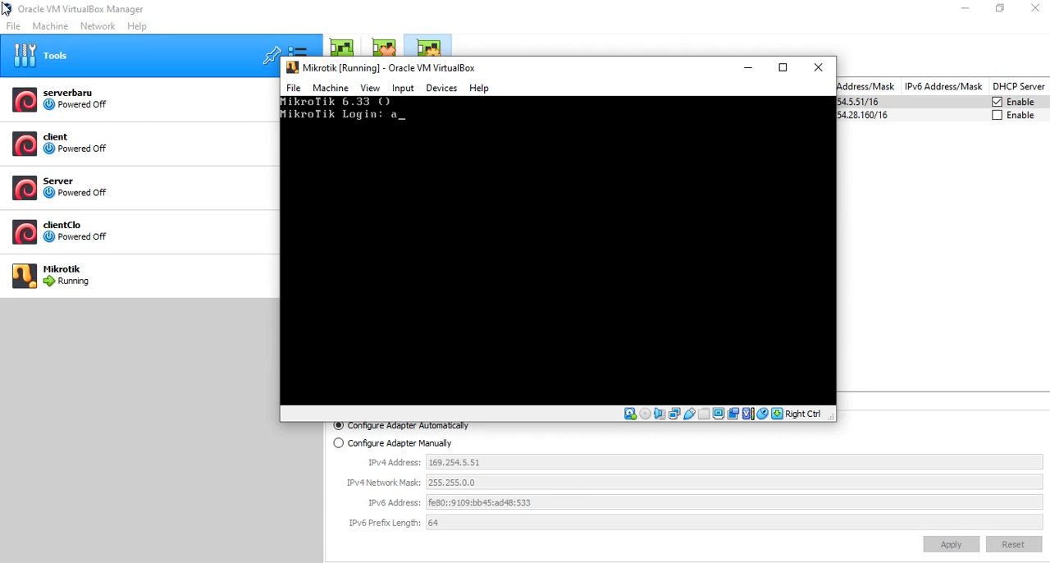
pyautogui.write('dmin')
pyautogui.press('Return')
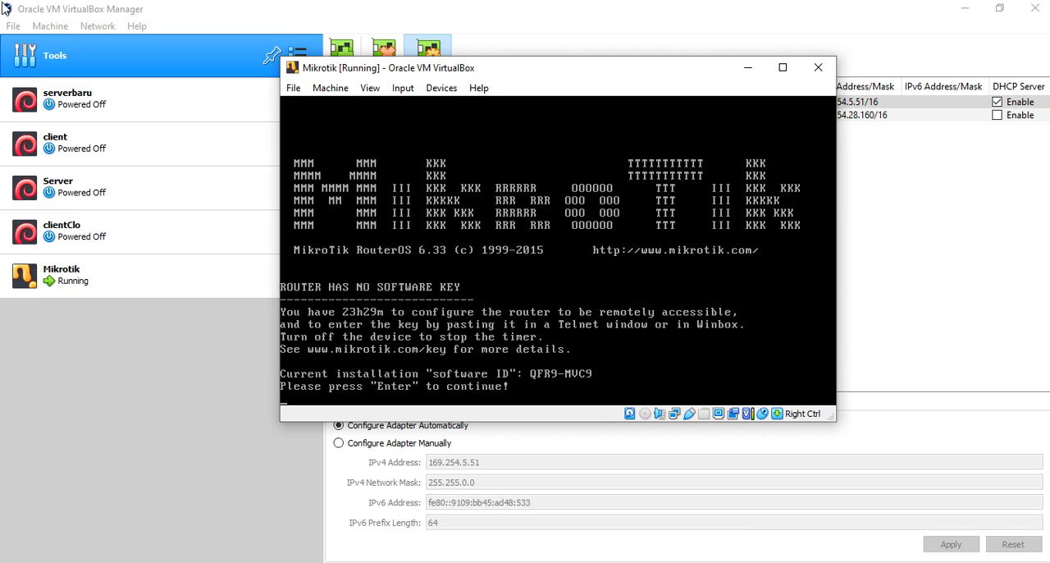
pyautogui.press('Return')
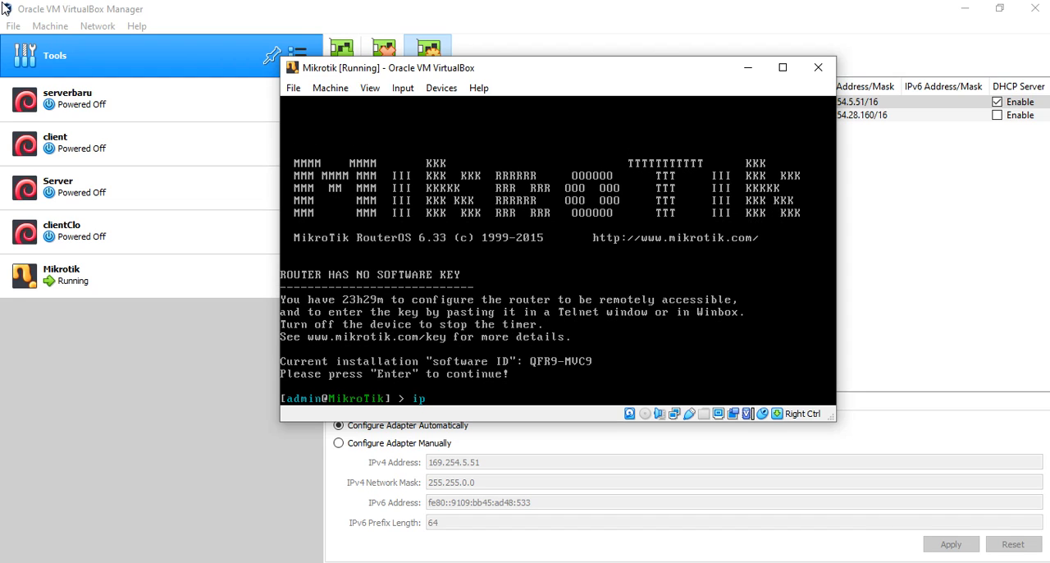
# - List the router's configured IP addresses with the command ip address print
pyautogui.write('ip address print')
pyautogui.press('Return')
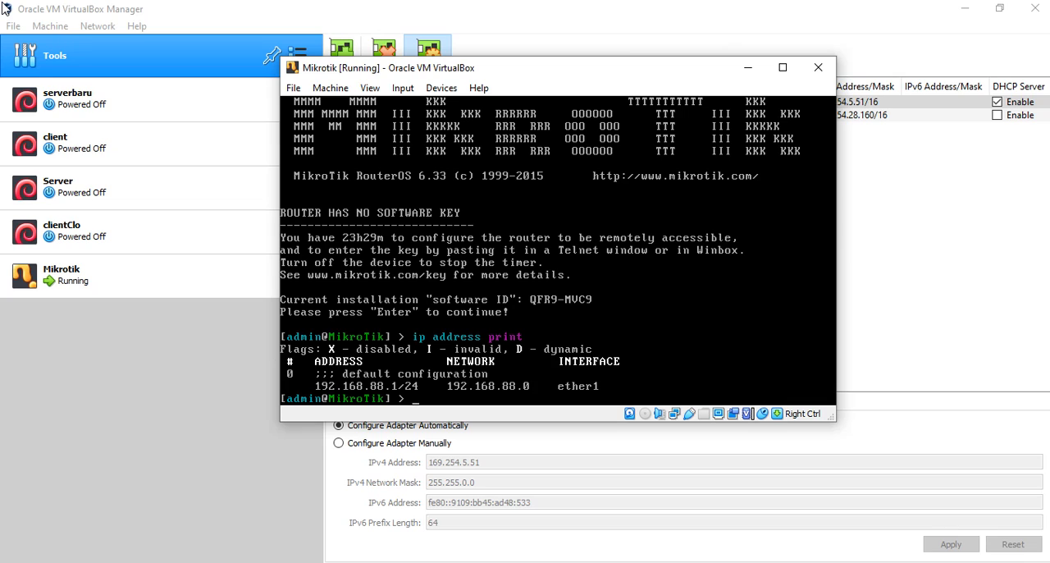
# - Remove IP address entry 0 with ip address remove, and list the router's addresses again
pyautogui.write('ip address remove')
pyautogui.press('Return')
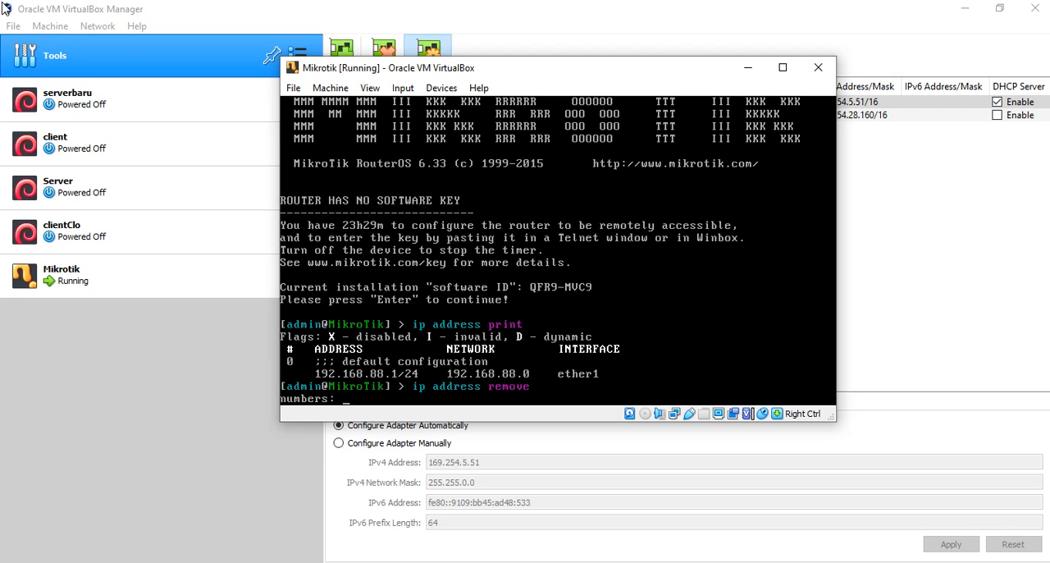
pyautogui.write('0')
pyautogui.press('Return')
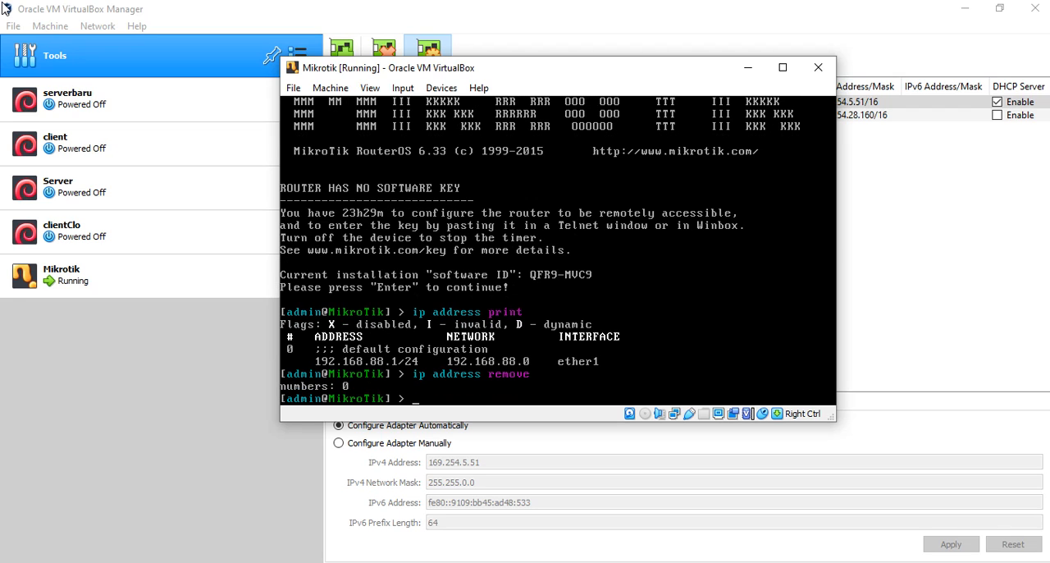
pyautogui.press('Up')
pyautogui.press('Up')
pyautogui.press('Return')
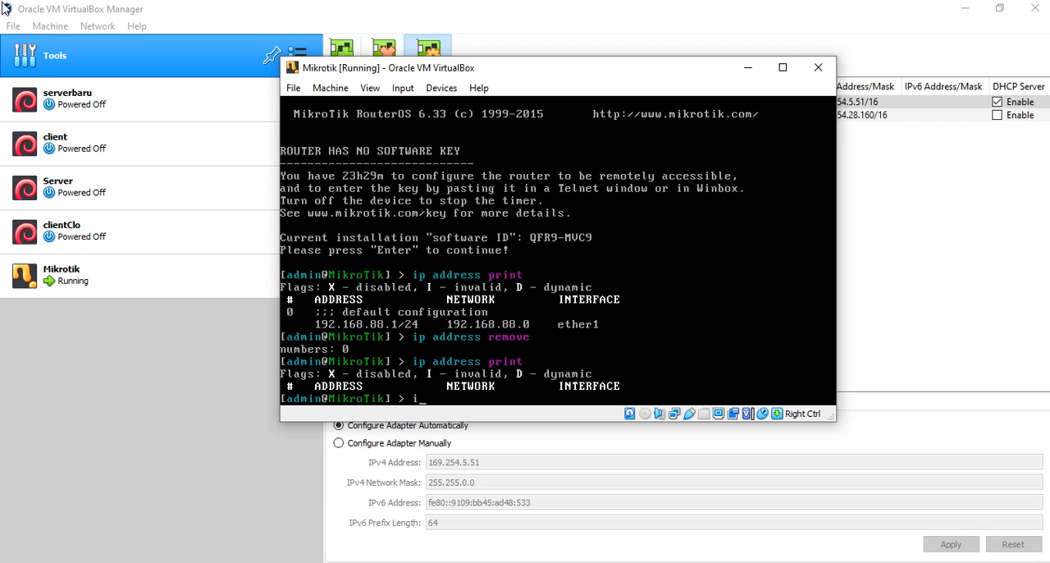
# - Add an enabled DHCP client on ether1 with ip dhcp-client add interface=ether1 disabled=no
pyautogui.write('p dhcp-client add interface=')
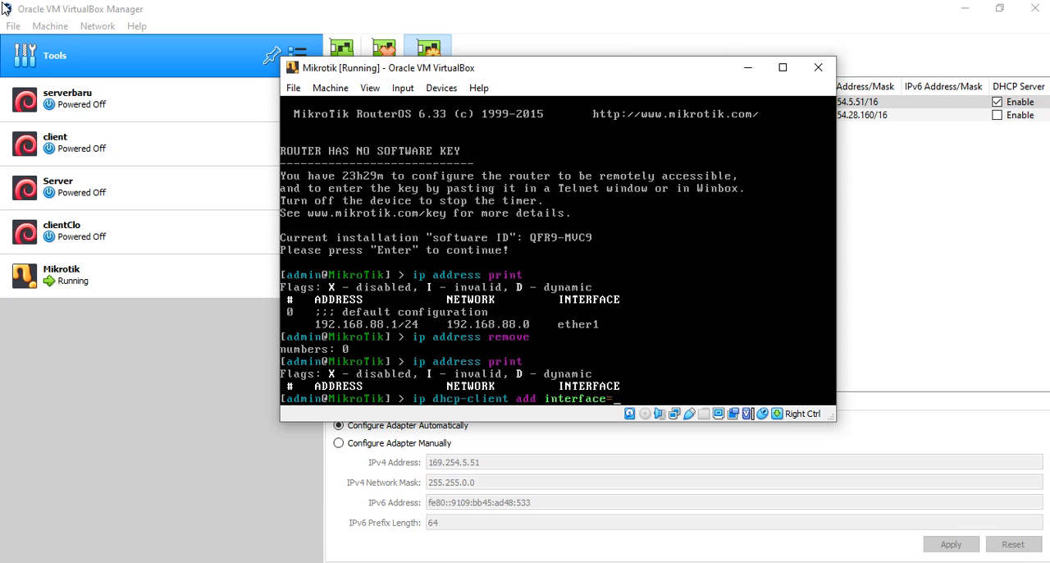
pyautogui.write('ether1 disabled=no')
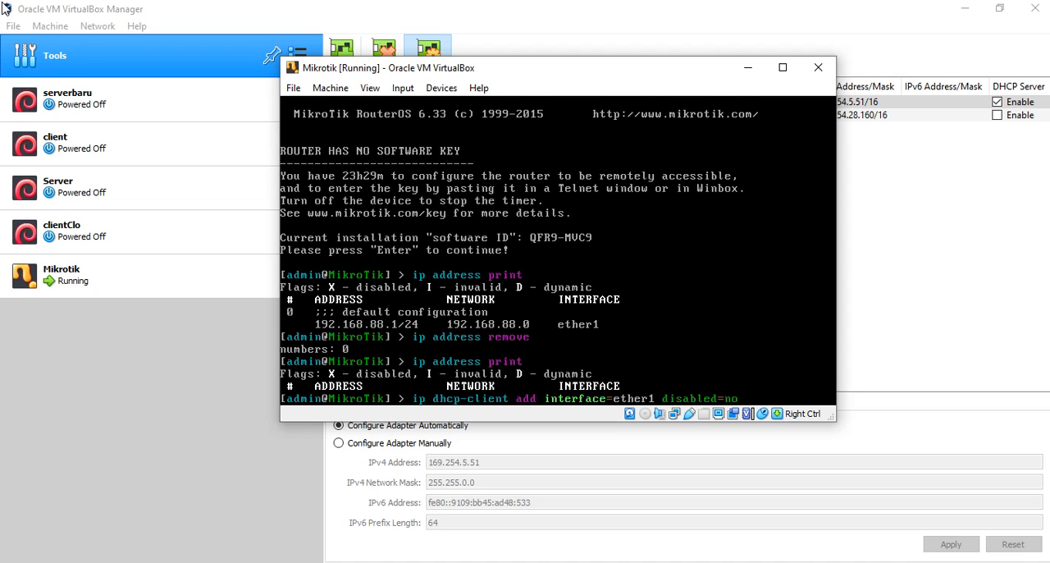
pyautogui.press('Return')
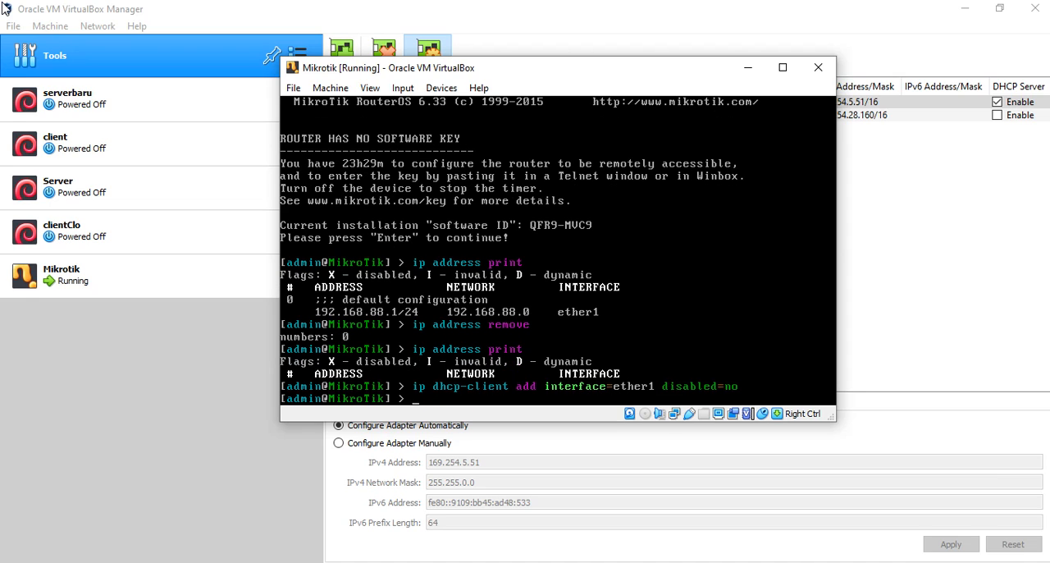
# - List the router's IP addresses to check which address ether1 received from DHCP
pyautogui.press('Up')
pyautogui.press('Up')
pyautogui.press('Return')
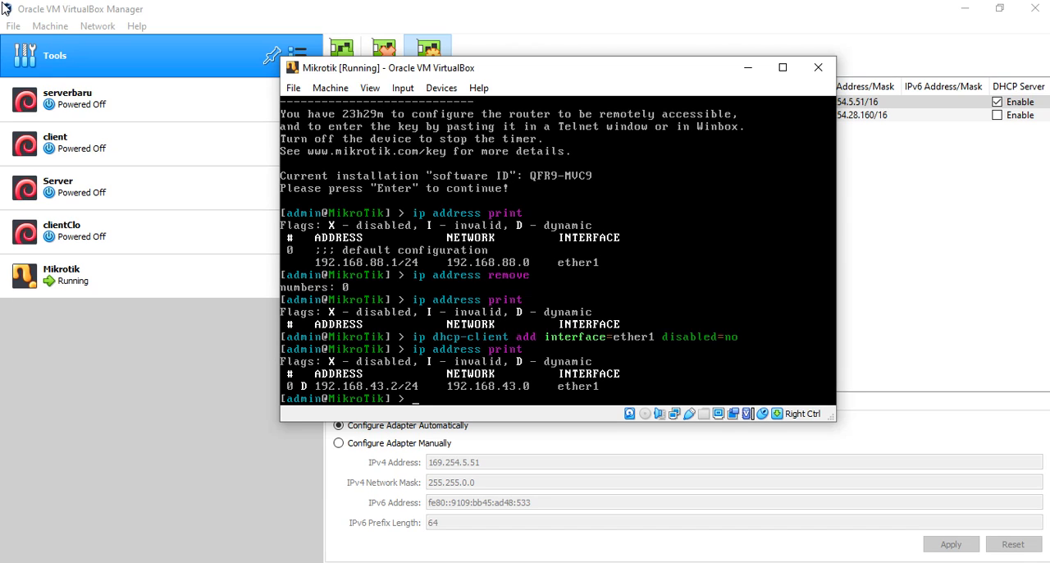
# - Test the connection to the upstream gateway by pinging 192.168.43.1
pyautogui.write('ping 19')
pyautogui.write('2.168')
pyautogui.write('.1.')
pyautogui.press('BackSpace')
pyautogui.press('BackSpace')
pyautogui.write('43.1')
pyautogui.press('Return')
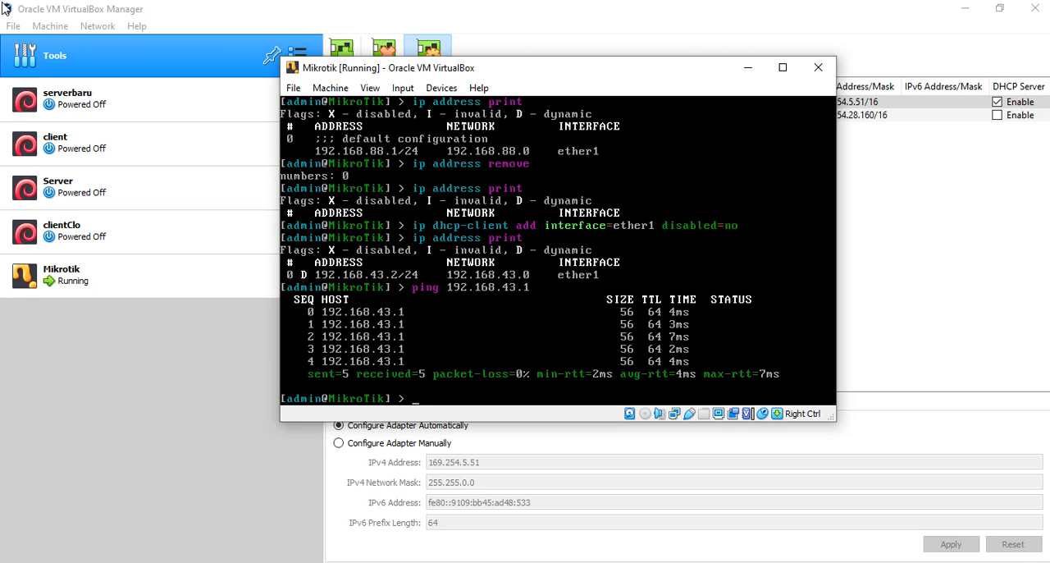
# - Add a default route through the gateway with ip route add gateway=192.168.43.1
pyautogui.press('Up')
pyautogui.press('Up')
pyautogui.press('Down')
pyautogui.press('BackSpace')
pyautogui.press('BackSpace')
pyautogui.press('BackSpace')
pyautogui.press('BackSpace')
pyautogui.press('BackSpace')
pyautogui.press('BackSpace')
pyautogui.press('BackSpace')
pyautogui.press('BackSpace')
pyautogui.press('BackSpace')
pyautogui.press('BackSpace')
pyautogui.press('BackSpace')
pyautogui.press('BackSpace')
pyautogui.press('BackSpace')
pyautogui.press('BackSpace')
pyautogui.press('BackSpace')
pyautogui.press('BackSpace')
pyautogui.press('BackSpace')
pyautogui.write('ip route add ga')
pyautogui.press('Tab')
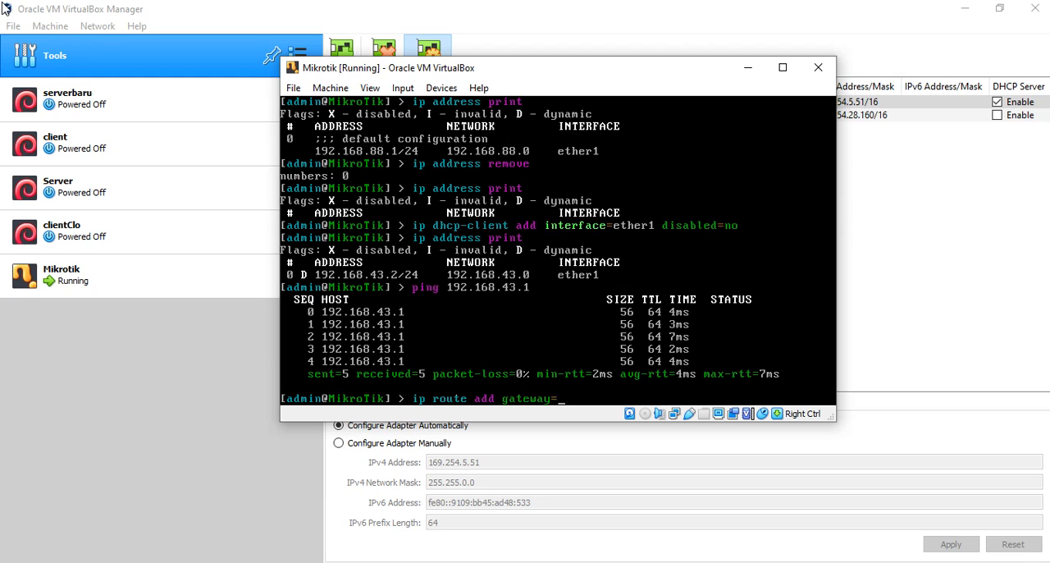
pyautogui.write('192.168.')
pyautogui.write('43.1')
pyautogui.press('Return')
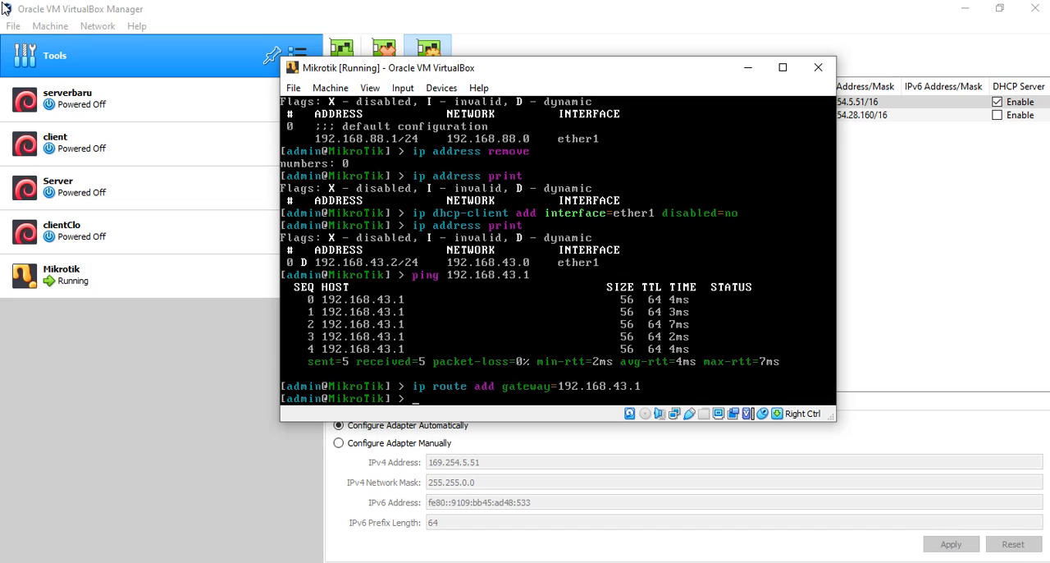
# - Test internet access by pinging 8.8.8.8, and stop the ping after a few replies
pyautogui.write('ping 8.8.8.8')
pyautogui.press('Return')
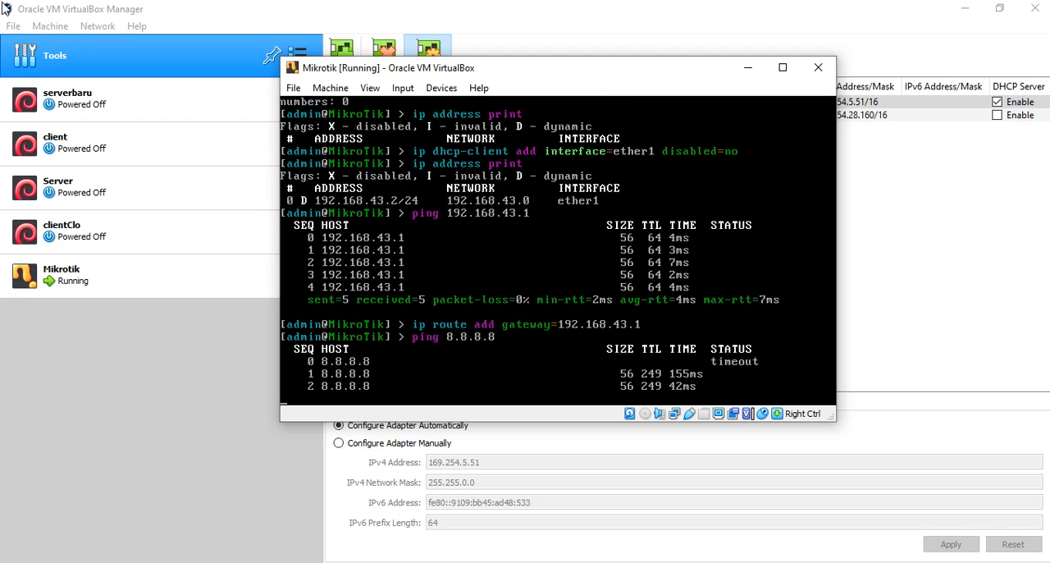
pyautogui.hotkey('ctrl', 'c')
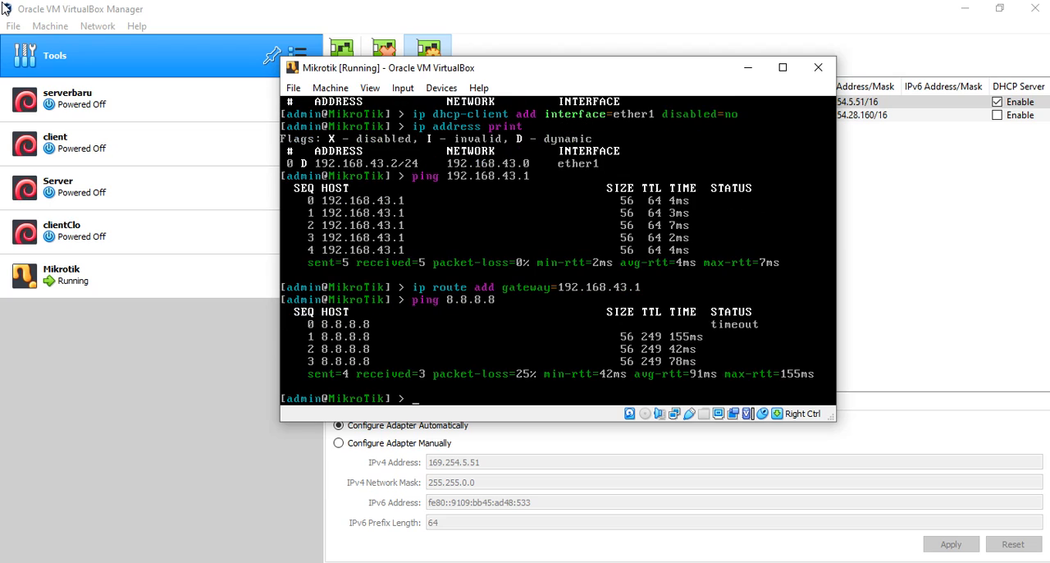
# - Set the router's DNS server to 8.8.8.8 with ip dns set servers=8.8.8.8
pyautogui.write('ping 8.8.8.8')
pyautogui.press('BackSpace')
pyautogui.press('BackSpace')
pyautogui.press('BackSpace')
pyautogui.press('BackSpace')
pyautogui.press('BackSpace')
pyautogui.press('BackSpace')
pyautogui.press('BackSpace')
pyautogui.press('BackSpace')
pyautogui.press('BackSpace')
pyautogui.press('BackSpace')
pyautogui.press('BackSpace')
pyautogui.press('BackSpace')
pyautogui.write('ip')
pyautogui.write(' dhcp-client')
pyautogui.press('BackSpace')
pyautogui.press('BackSpace')
pyautogui.press('BackSpace')
pyautogui.press('BackSpace')
pyautogui.press('BackSpace')
pyautogui.press('BackSpace')
pyautogui.press('BackSpace')
pyautogui.press('BackSpace')
pyautogui.press('BackSpace')
pyautogui.press('BackSpace')
pyautogui.press('BackSpace')
pyautogui.write('dns set servers=8.8.8.8.')
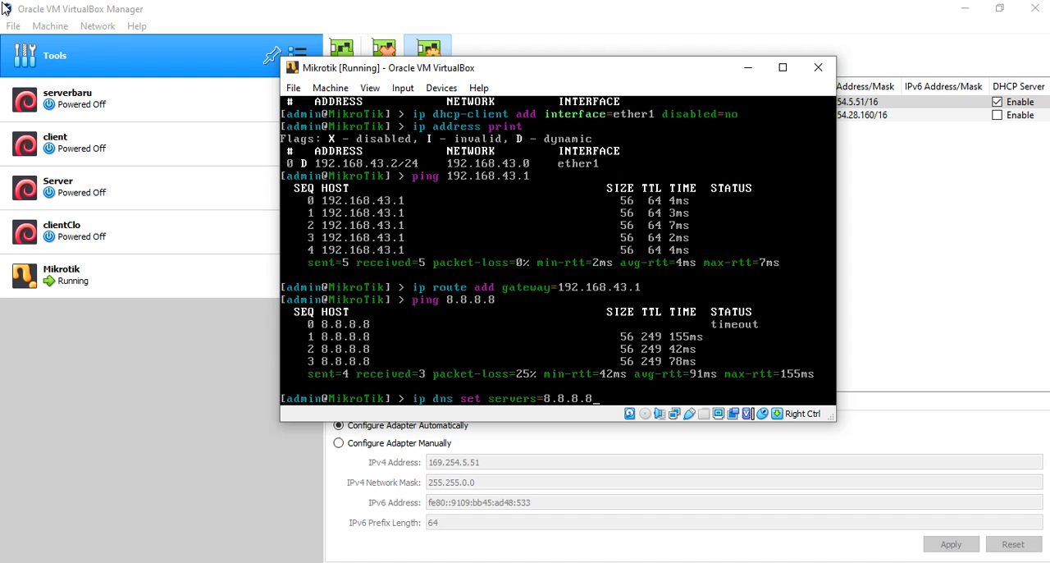
pyautogui.press('Return')
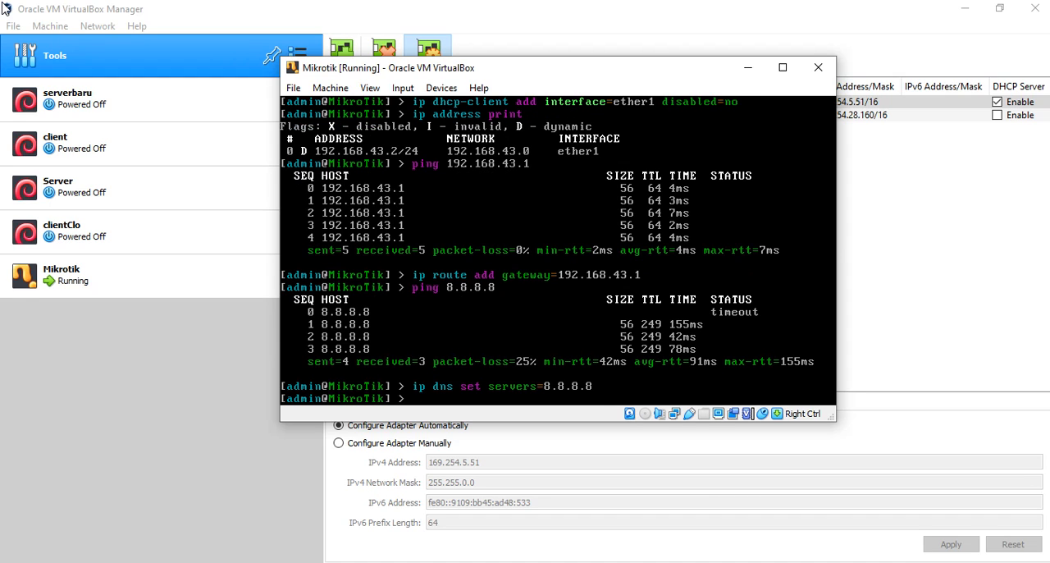
# - Ping 8.8.8.8 again with the DNS server configured, and stop the ping
pyautogui.write('ping 8.8.8.8')
pyautogui.press('Return')
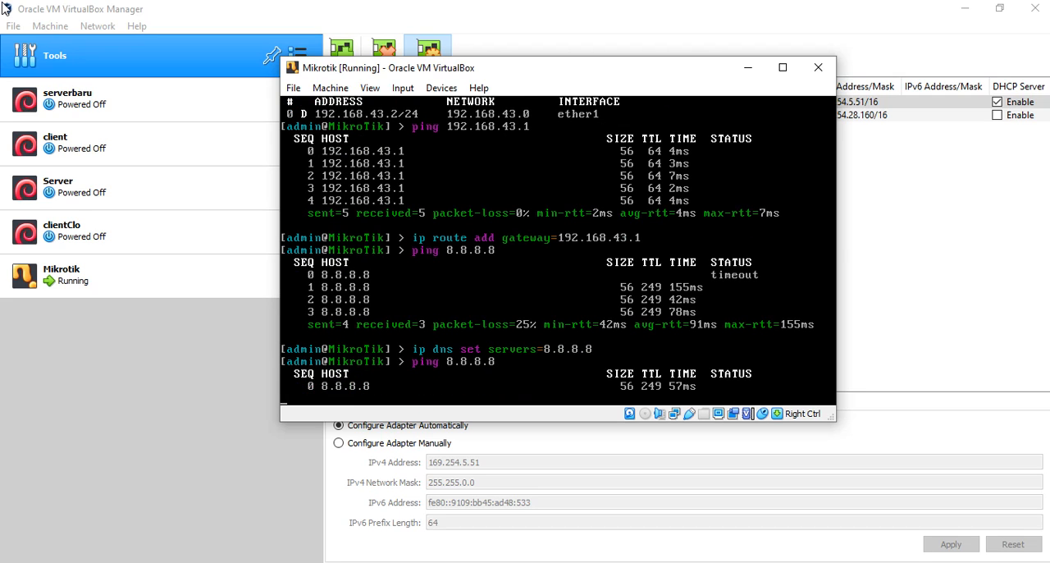
pyautogui.hotkey('ctrl', 'c')
# - Test DNS name resolution by pinging google.com, and stop the ping after a few replies
pyautogui.press('Up')
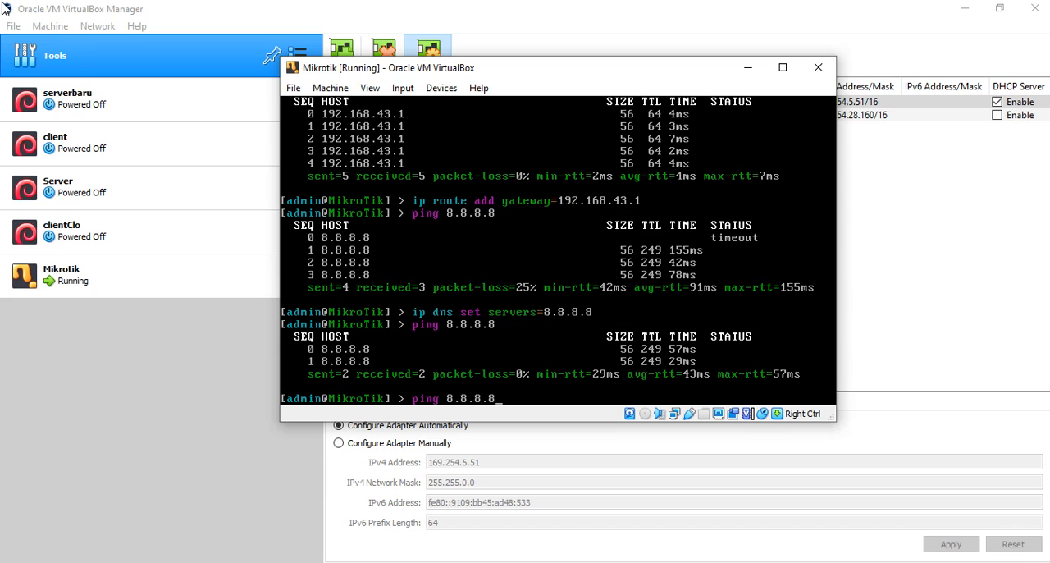
pyautogui.press('BackSpace')
pyautogui.press('BackSpace')
pyautogui.press('BackSpace')
pyautogui.press('BackSpace')
pyautogui.press('BackSpace')
pyautogui.press('BackSpace')
pyautogui.press('BackSpace')
pyautogui.write('google.com')
pyautogui.press('Return')
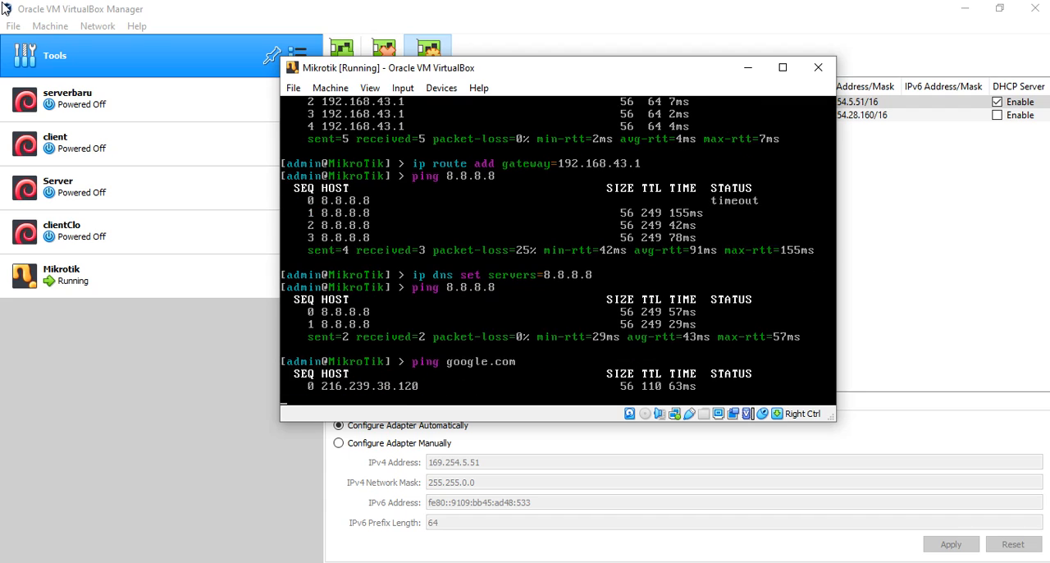
pyautogui.hotkey('ctrl', 'c')
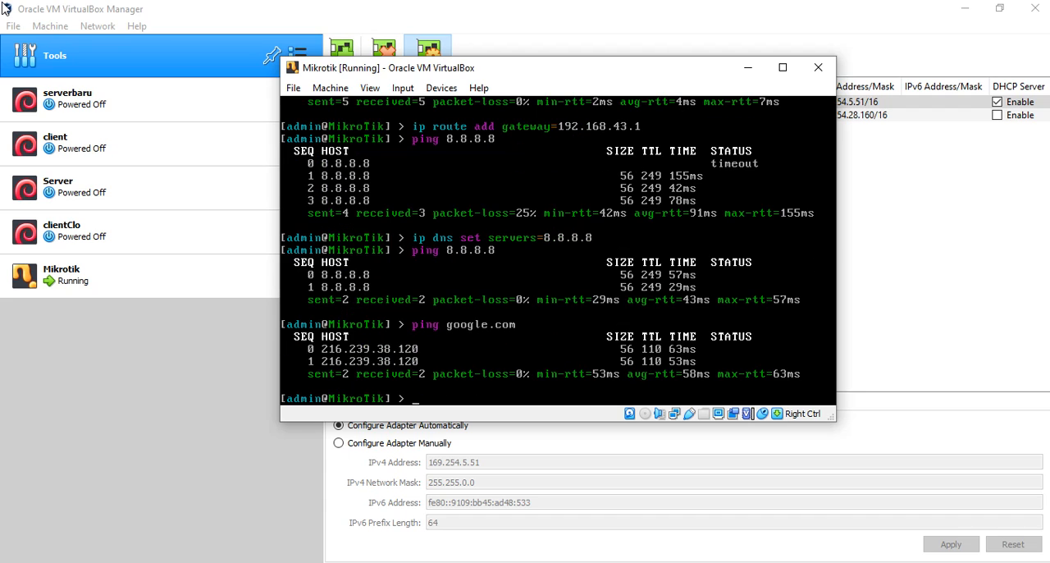
# - List the configured IP addresses again with ip address print
pyautogui.write('ip')
pyautogui.press('Up')
pyautogui.press('Up')
pyautogui.press('Up')
pyautogui.press('Up')
pyautogui.press('Up')
pyautogui.press('Up')
pyautogui.press('Up')
pyautogui.press('Up')
pyautogui.press('Down')
pyautogui.press('Return')
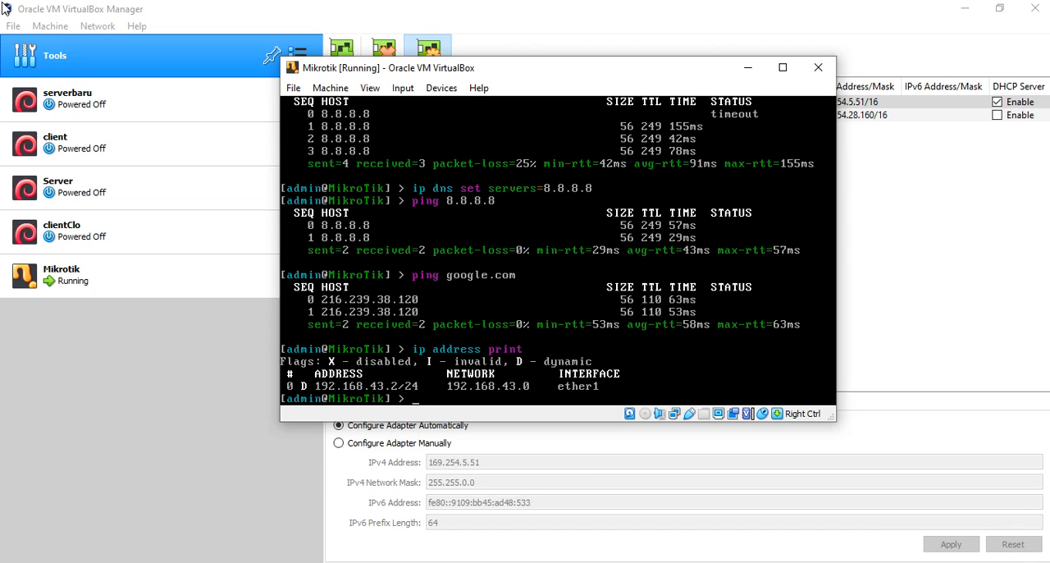
# - Add a firewall NAT rule with chain=srcnat, action=masquerade and out-interface=ether1
pyautogui.write('ip firewall nat add chain=sr')
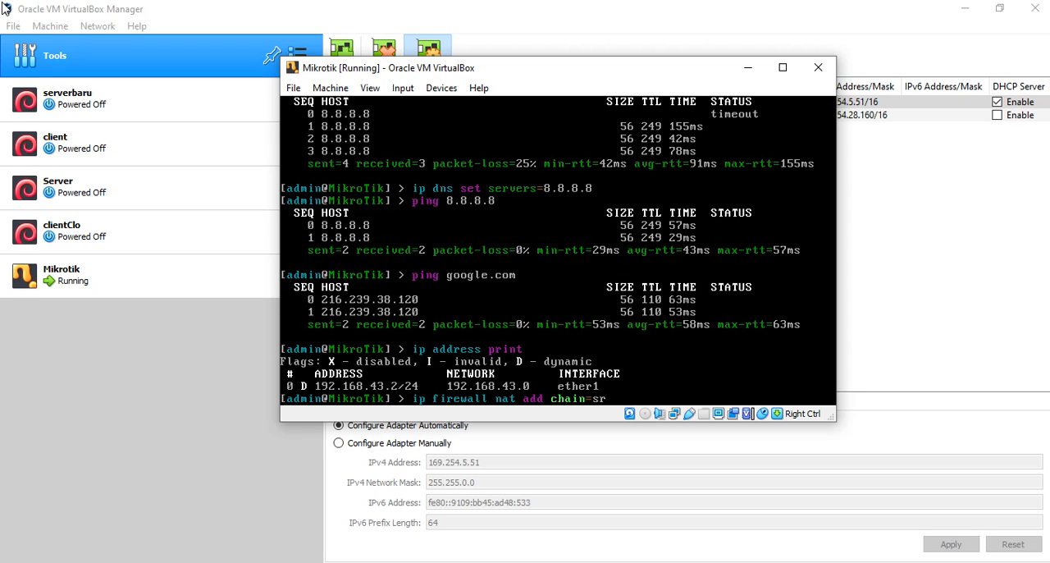
pyautogui.write('cnat action=masquerade')
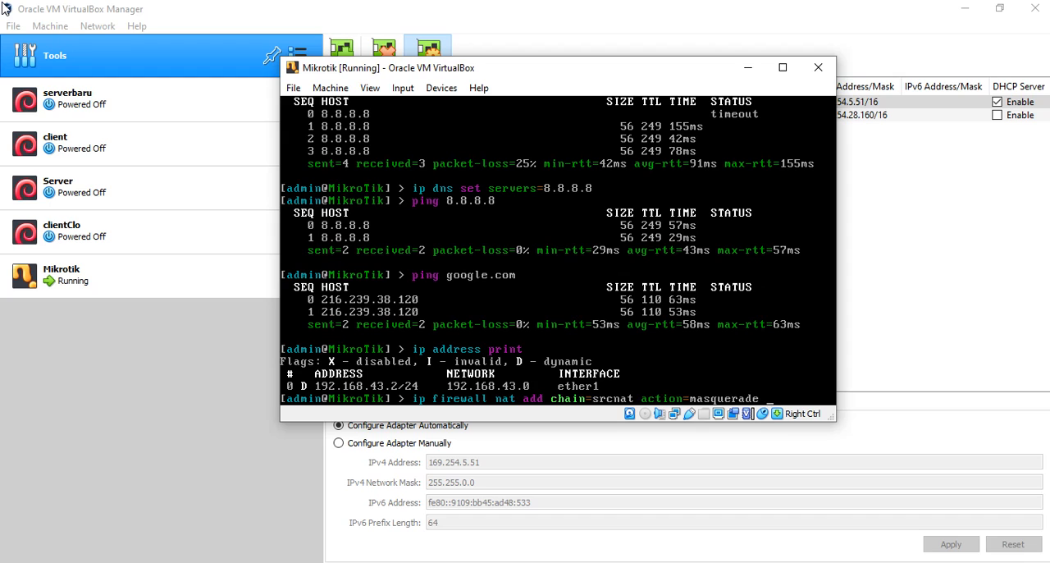
pyautogui.write(' out-interface=ether1')
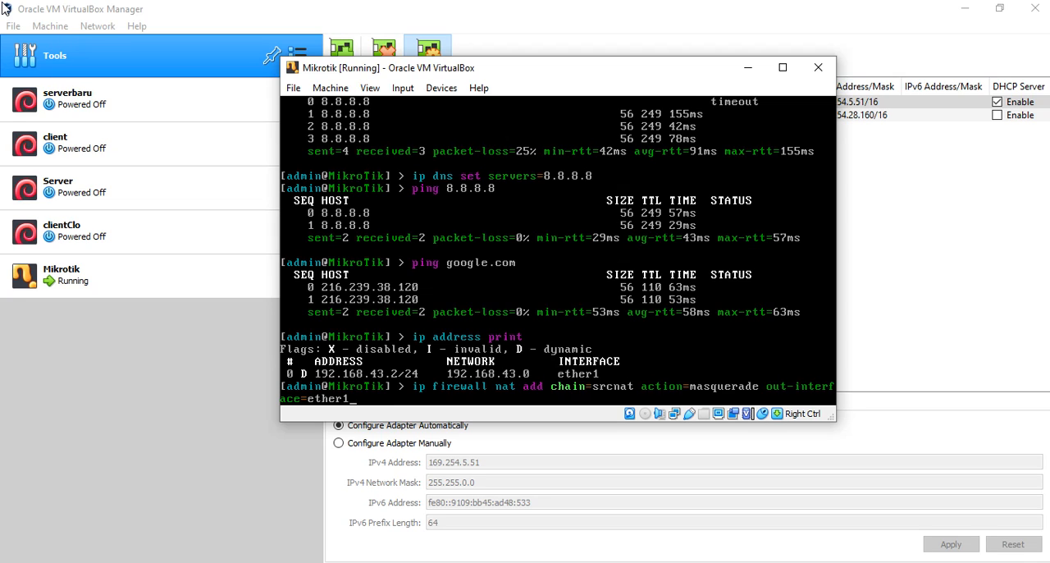
pyautogui.press('Return')
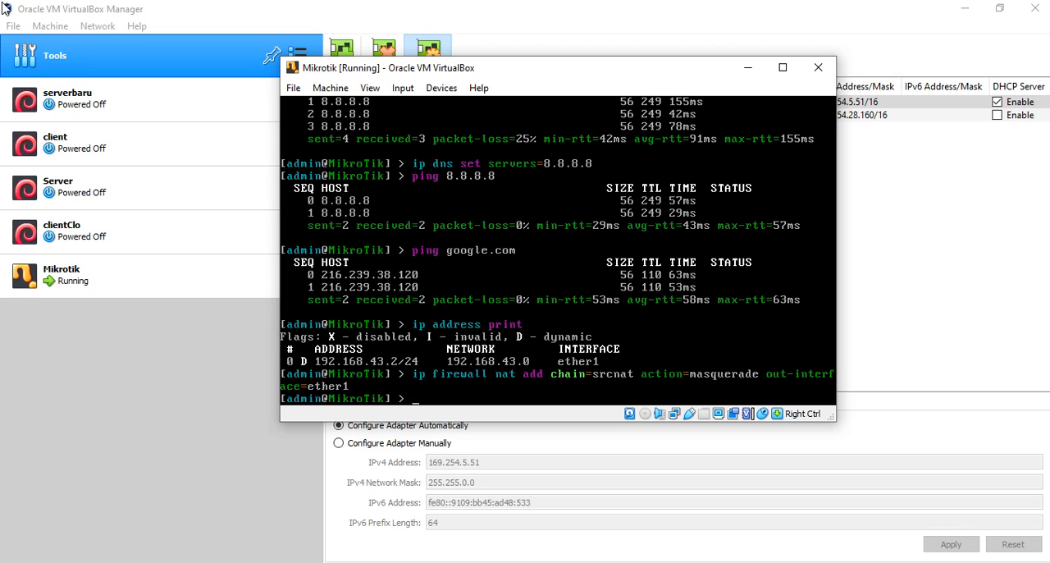
# - Print the router's IP address table to review the interfaces that have addresses
pyautogui.write('ip')
pyautogui.press('BackSpace')
pyautogui.write('ip a')
pyautogui.press('BackSpace')
pyautogui.press('BackSpace')
pyautogui.press('BackSpace')
pyautogui.press('BackSpace')
pyautogui.write('ip address print')
pyautogui.press('Return')
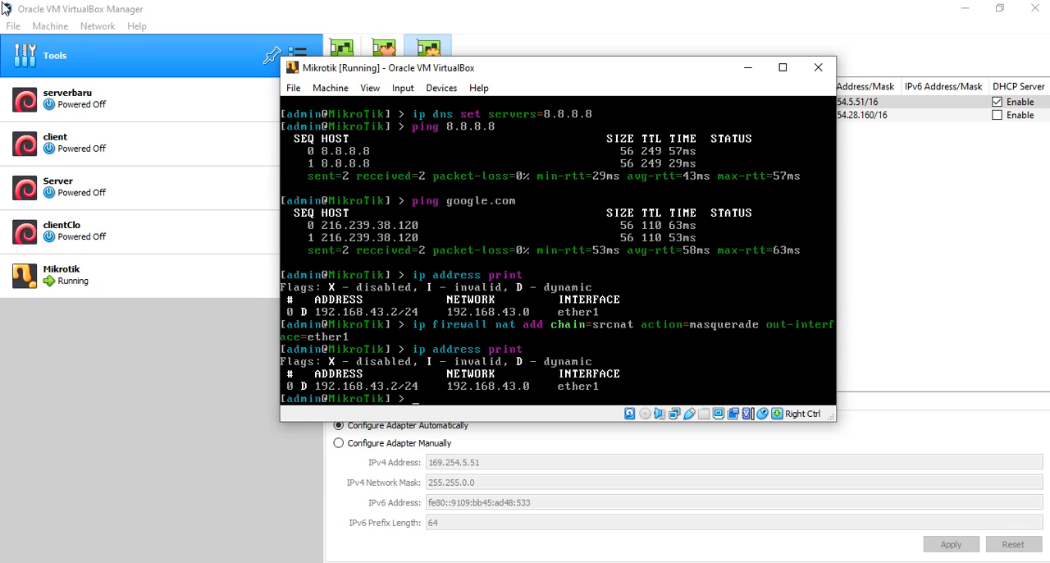
# - Assign the address 10.10.10.1 to ether2 with ip address add address=10.10.10.1 interface=ether2
pyautogui.write('ip address add address=')
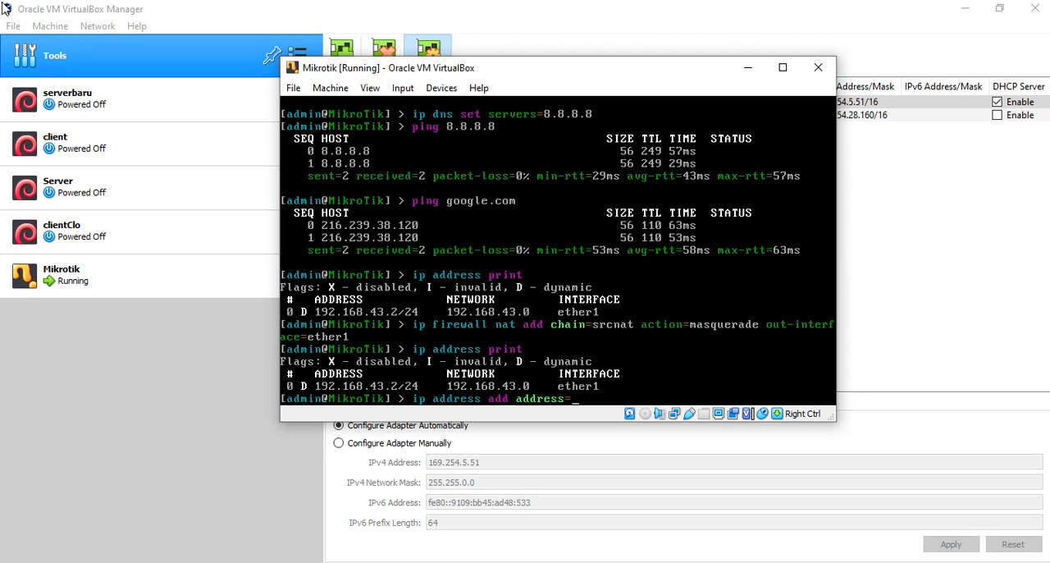
pyautogui.write('10.10.10.1 interface=r')
pyautogui.press('BackSpace')
pyautogui.write('e')
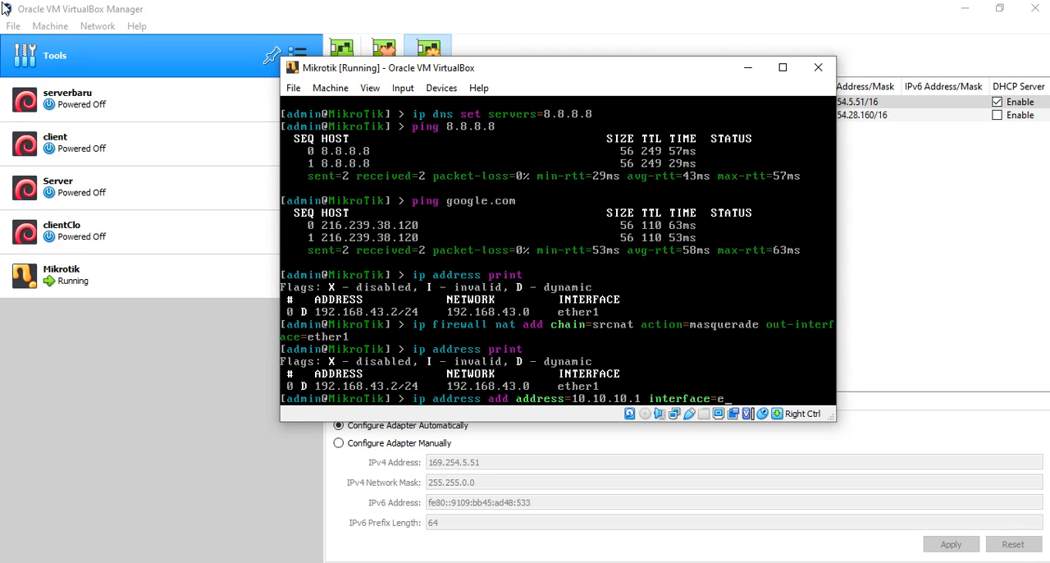
pyautogui.press('Tab')
pyautogui.write('2')
pyautogui.press('Return')
# - List the IP addresses to check the new ether2 entry
pyautogui.press('Up')
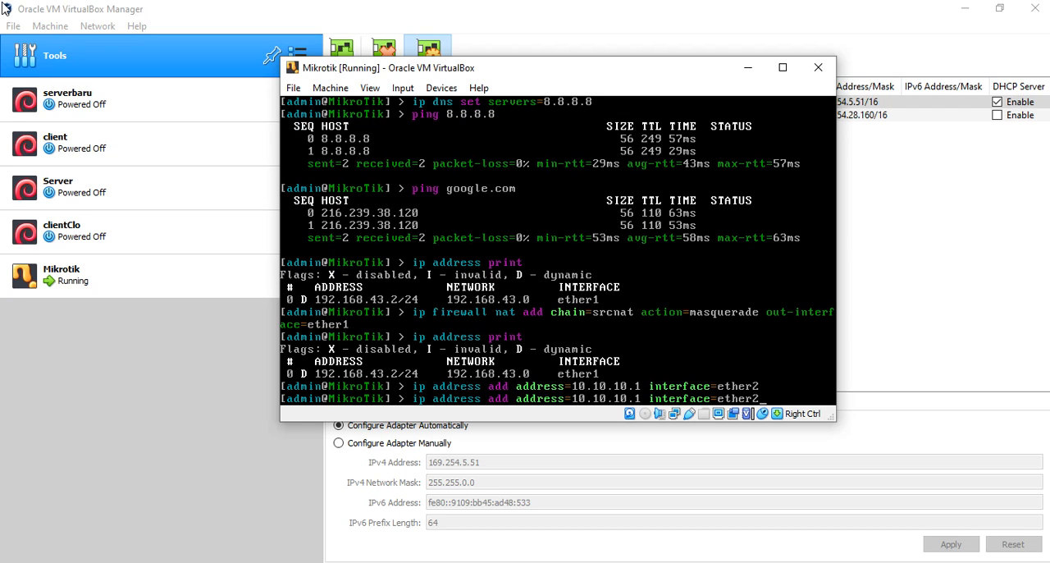
pyautogui.press('Up')
pyautogui.press('Return')
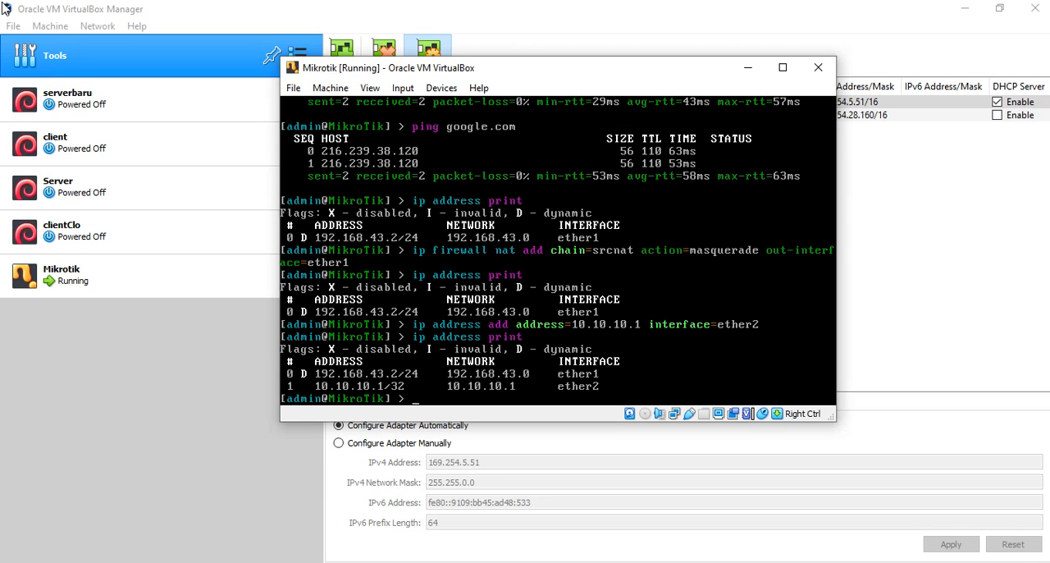
# - Add a second firewall NAT rule with chain=srcnat, action=masquerade and out-interface=ether2
pyautogui.write('ip fi')
pyautogui.press('BackSpace')
pyautogui.press('BackSpace')
pyautogui.press('BackSpace')
pyautogui.press('BackSpace')
pyautogui.press('Up')
pyautogui.press('Up')
pyautogui.press('Up')
pyautogui.press('Up')
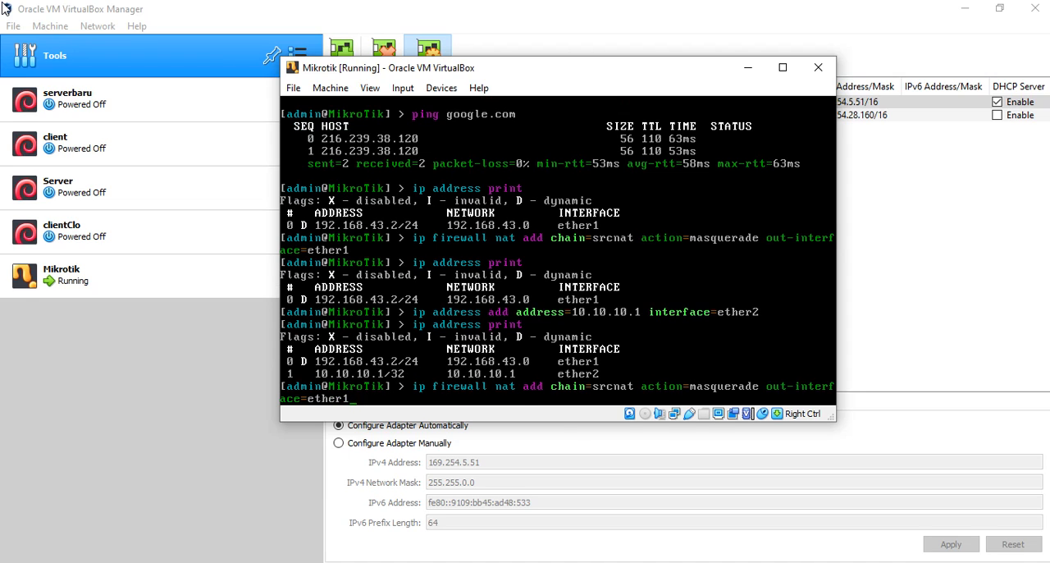
pyautogui.press('BackSpace')
pyautogui.write('2')
pyautogui.press('Return')
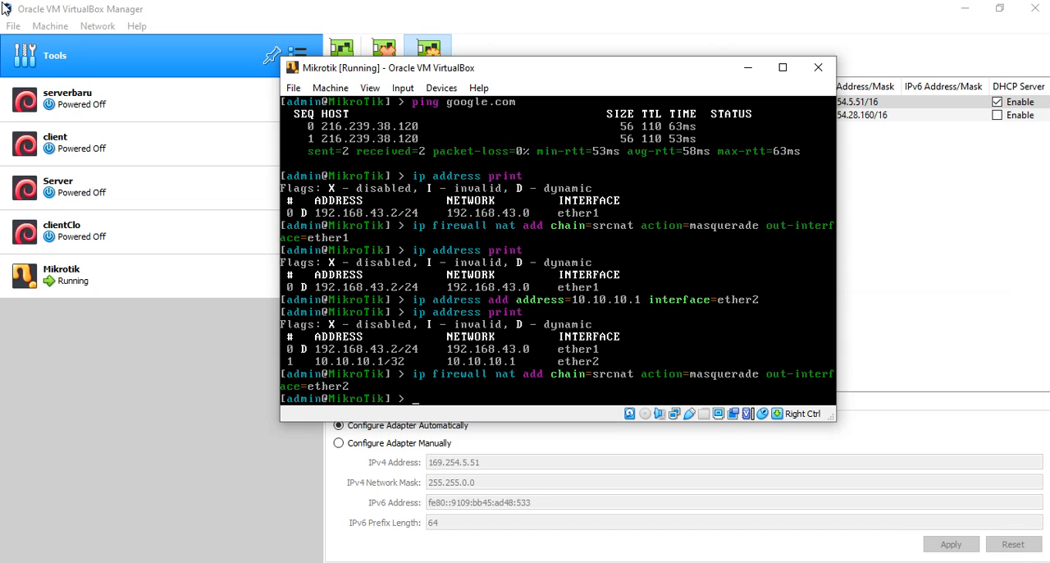
pyautogui.click(6, 8)
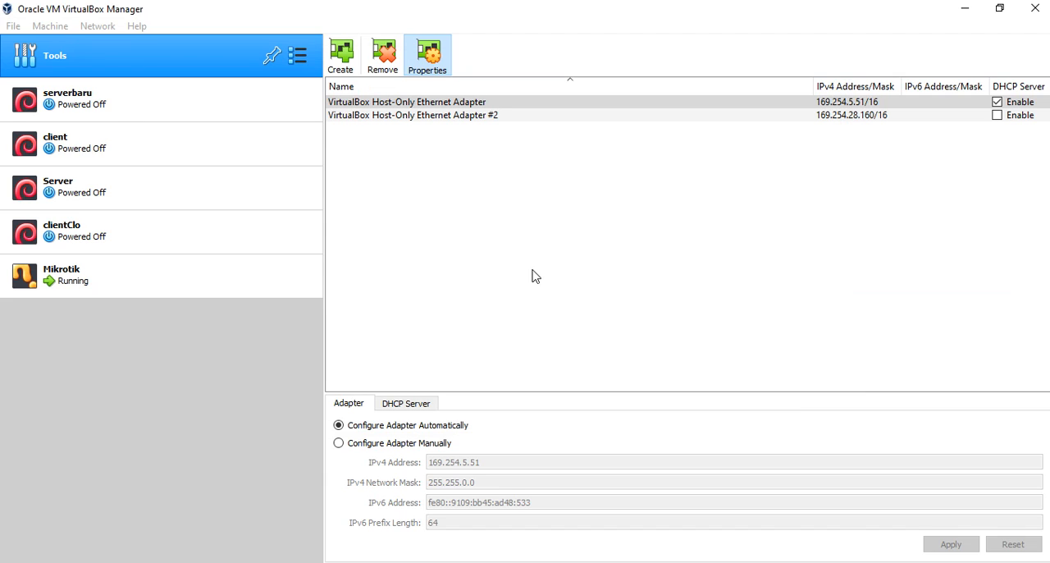
pyautogui.click(221, 430)
pyautogui.hotkey('alt', 'Tab')
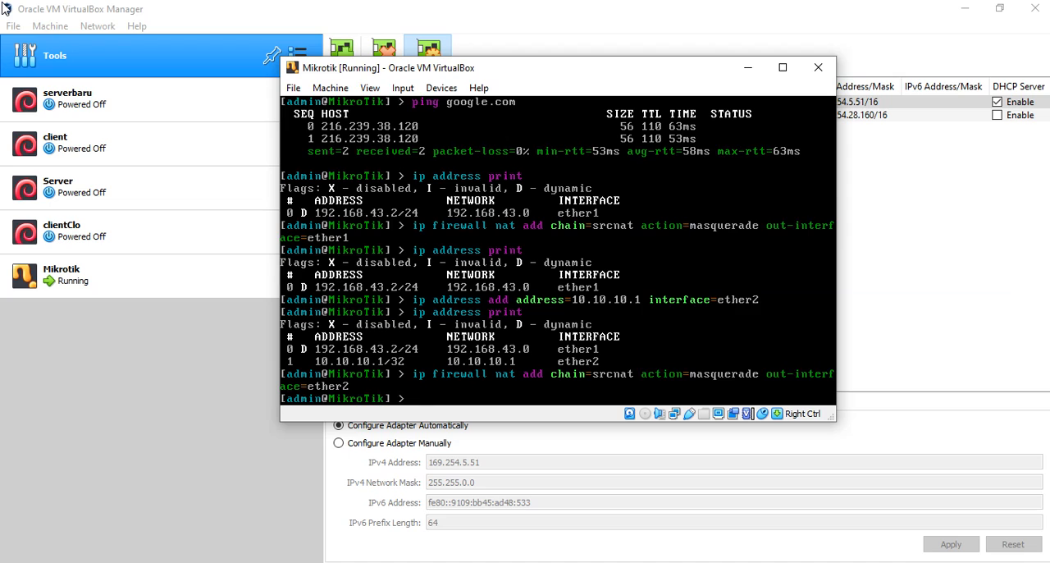
pyautogui.press('Up')
pyautogui.press('Down')
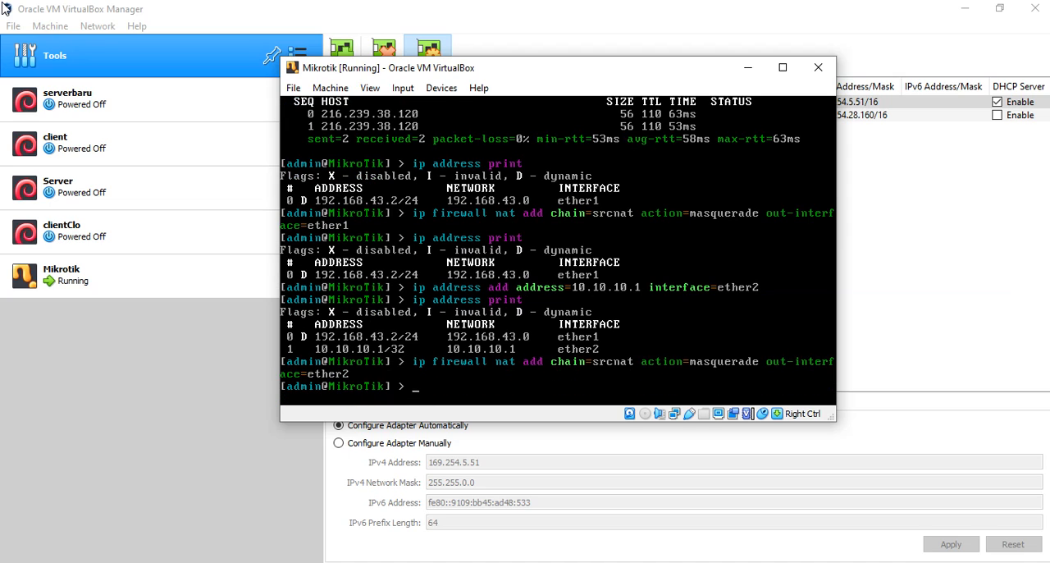
pyautogui.write('ip dhcp-server')
pyautogui.write('setup')
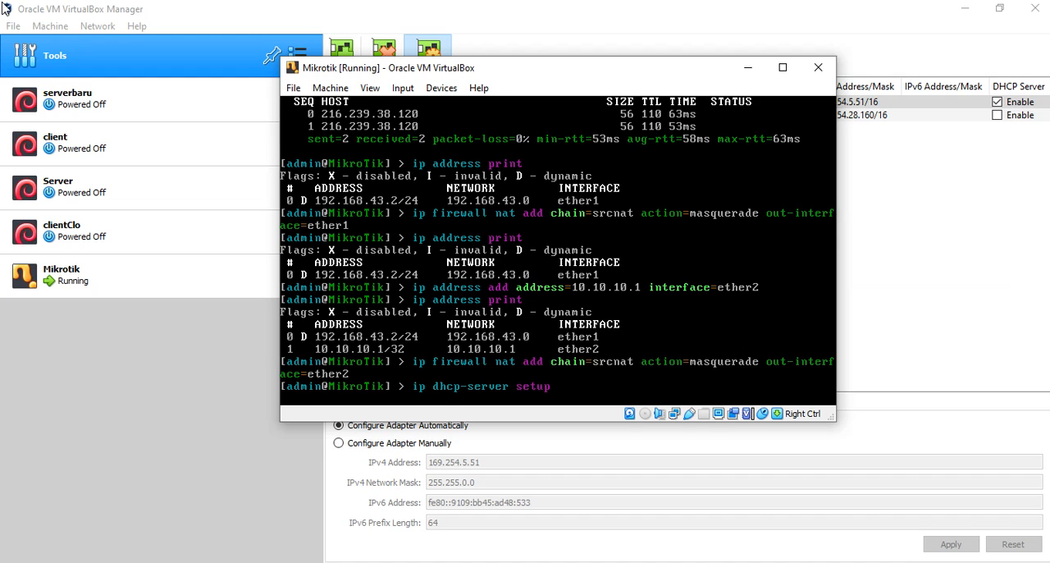
pyautogui.press('Return')
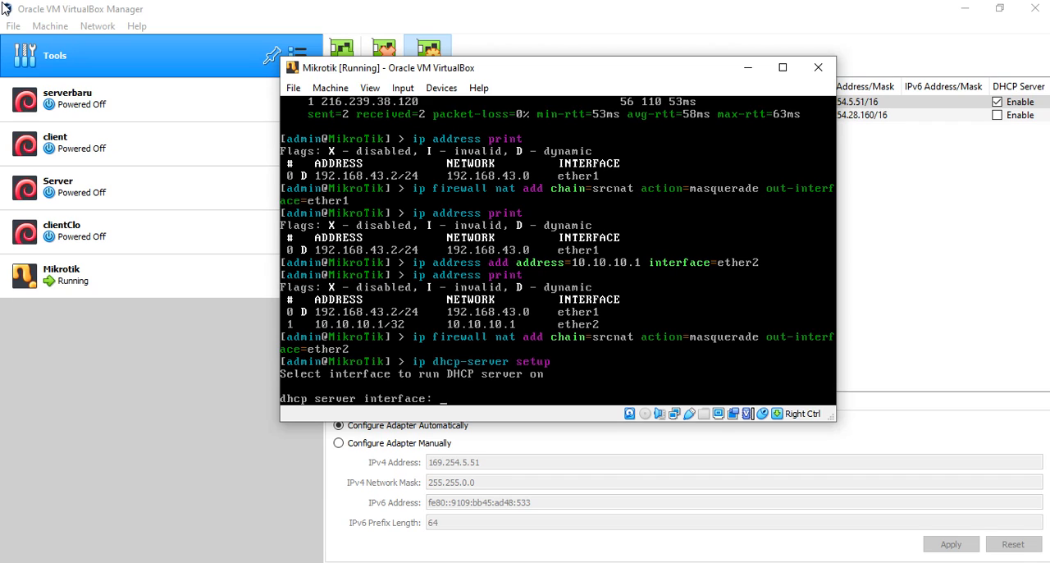
pyautogui.write('ether2')
pyautogui.press('Return')
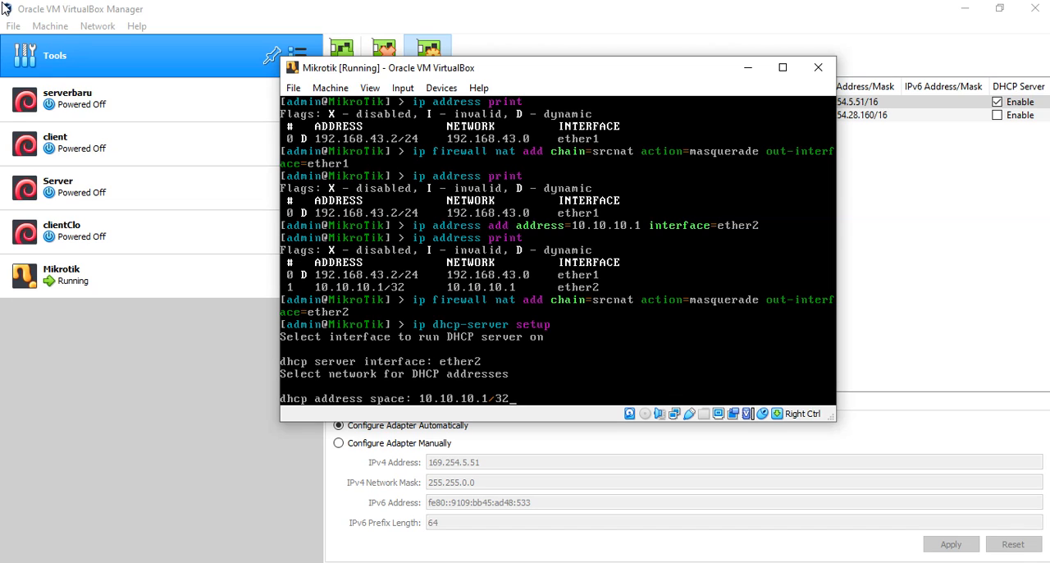
pyautogui.press('BackSpace')
pyautogui.press('BackSpace')
pyautogui.press('BackSpace')
pyautogui.press('BackSpace')
pyautogui.press('BackSpace')
pyautogui.press('BackSpace')
pyautogui.press('BackSpace')
pyautogui.press('BackSpace')
pyautogui.press('BackSpace')
pyautogui.press('BackSpace')
pyautogui.press('BackSpace')
pyautogui.press('BackSpace')
pyautogui.hotkey('ctrl', 'c')
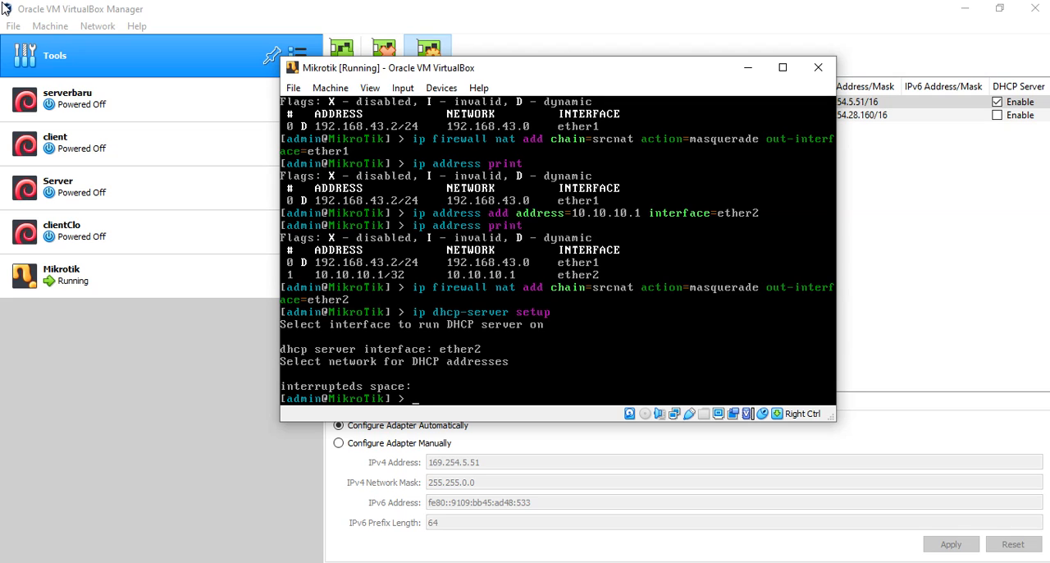
# - Print the router's IP address table to check the ether2 entry and its prefix length
pyautogui.press('Up')
pyautogui.press('Up')
pyautogui.press('Up')
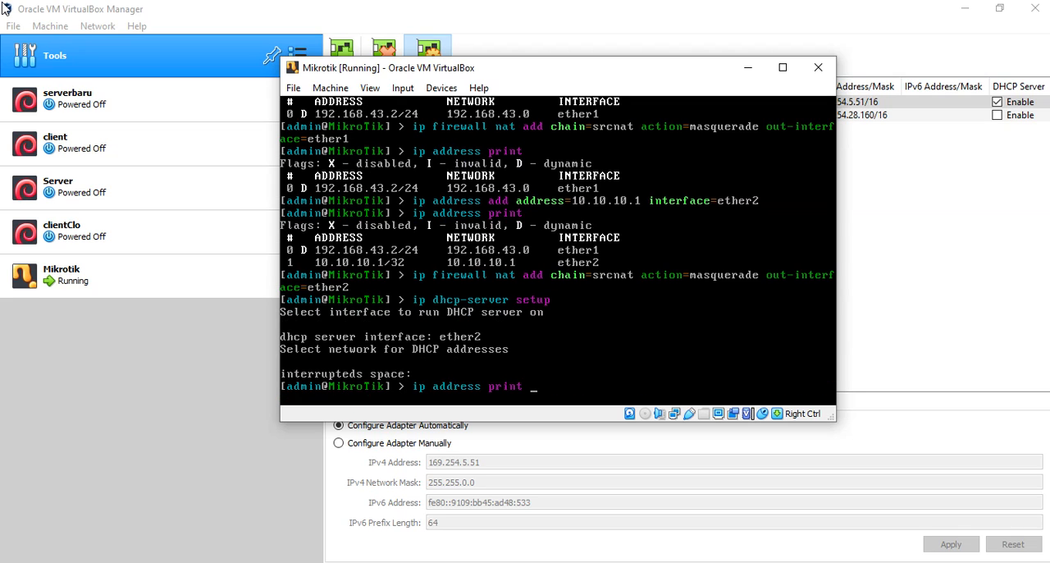
pyautogui.press('Return')
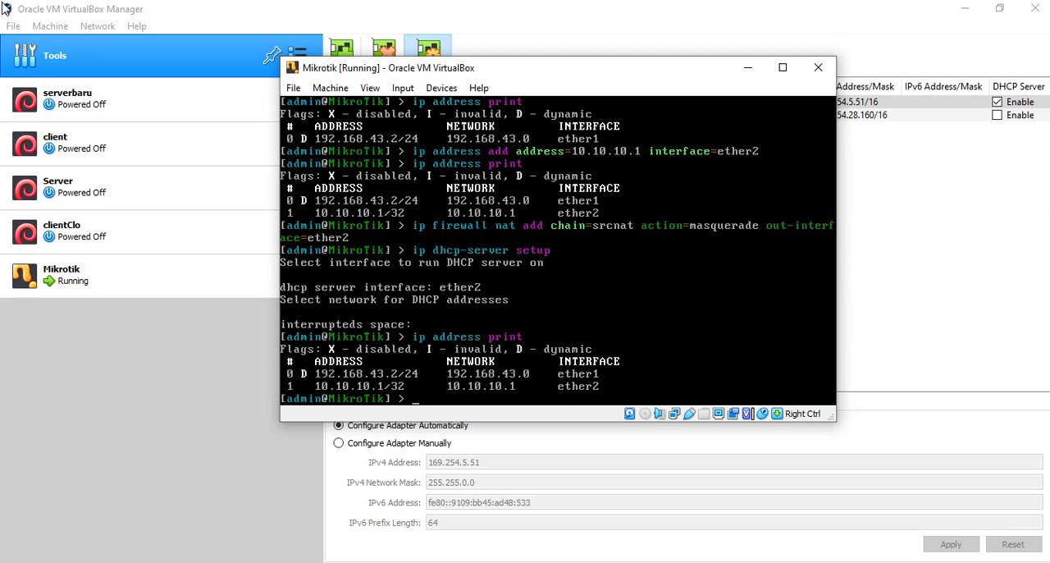
# - Try to remove item 1 from the DHCP servers with ip dhcp-server remove 1
pyautogui.press('Up')
pyautogui.press('Up')
pyautogui.press('Up')
pyautogui.press('Down')
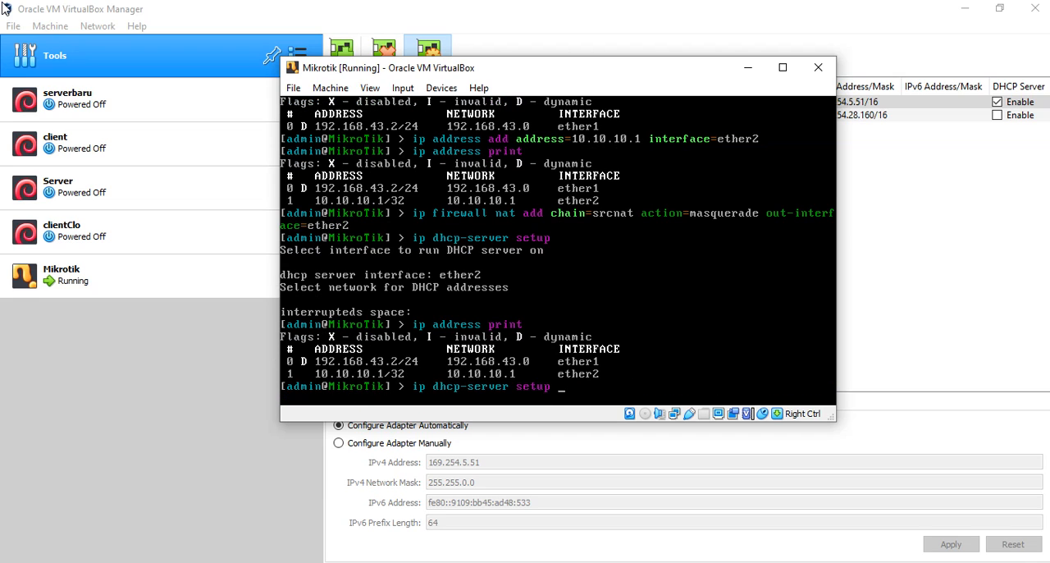
pyautogui.press('BackSpace')
pyautogui.press('BackSpace')
pyautogui.press('BackSpace')
pyautogui.press('BackSpace')
pyautogui.press('BackSpace')
pyautogui.write('reo')
pyautogui.press('BackSpace')
pyautogui.write('move 1')
pyautogui.press('Return')
# - Remove the ether2 address entry with ip address remove 1
pyautogui.press('Up')
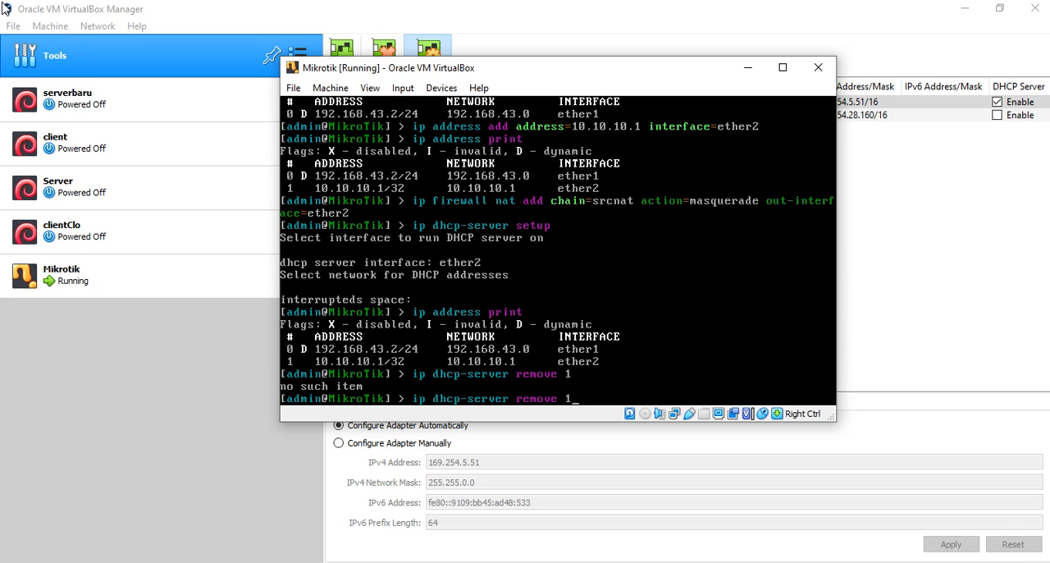
pyautogui.press('BackSpace')
pyautogui.press('BackSpace')
pyautogui.press('BackSpace')
pyautogui.press('BackSpace')
pyautogui.press('BackSpace')
pyautogui.press('BackSpace')
pyautogui.press('BackSpace')
pyautogui.press('BackSpace')
pyautogui.press('BackSpace')
pyautogui.press('BackSpace')
pyautogui.press('BackSpace')
pyautogui.press('BackSpace')
pyautogui.press('BackSpace')
pyautogui.press('BackSpace')
pyautogui.press('BackSpace')
pyautogui.press('BackSpace')
pyautogui.press('BackSpace')
pyautogui.press('BackSpace')
pyautogui.press('BackSpace')
pyautogui.press('BackSpace')
pyautogui.press('BackSpace')
pyautogui.write('p address remove 1')
pyautogui.press('Return')
# - Print the IP address table to check the entries after the removal
pyautogui.press('Up')
pyautogui.press('Up')
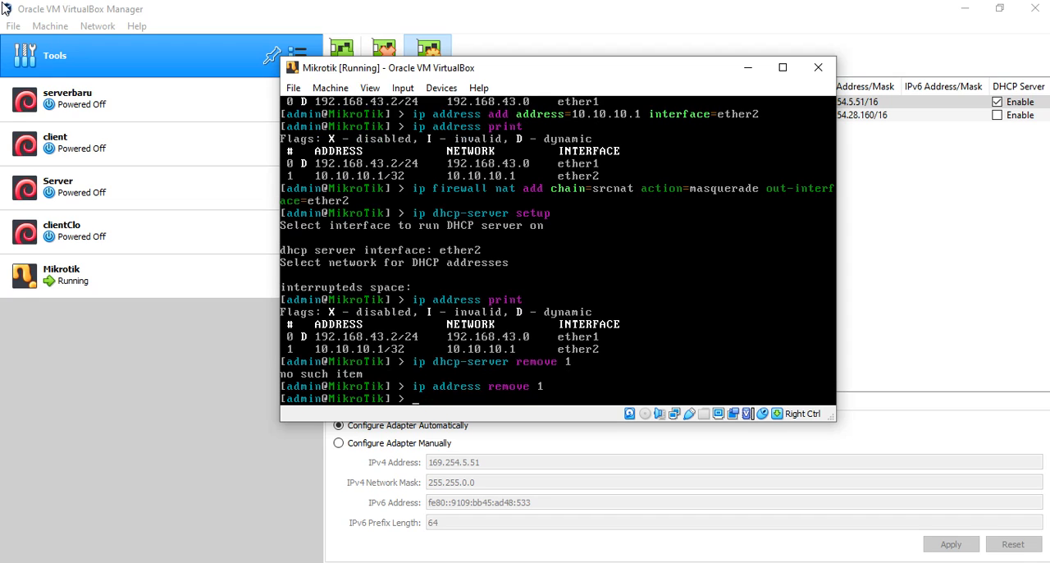
pyautogui.press('Up')
pyautogui.press('Return')
# - Assign the address with a /24 prefix to ether2 using ip address add address=10.10.10.1/24 interface=ether2
pyautogui.press('Up')
pyautogui.press('Up')
pyautogui.press('Up')
pyautogui.press('Up')
pyautogui.press('Up')
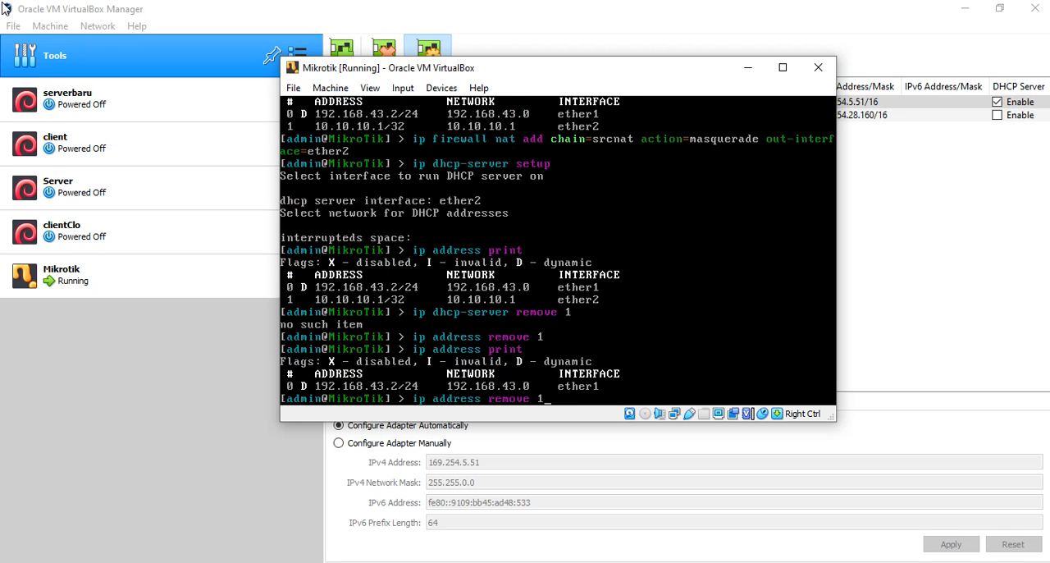
pyautogui.press('Up')
pyautogui.press('Up')
pyautogui.press('Up')
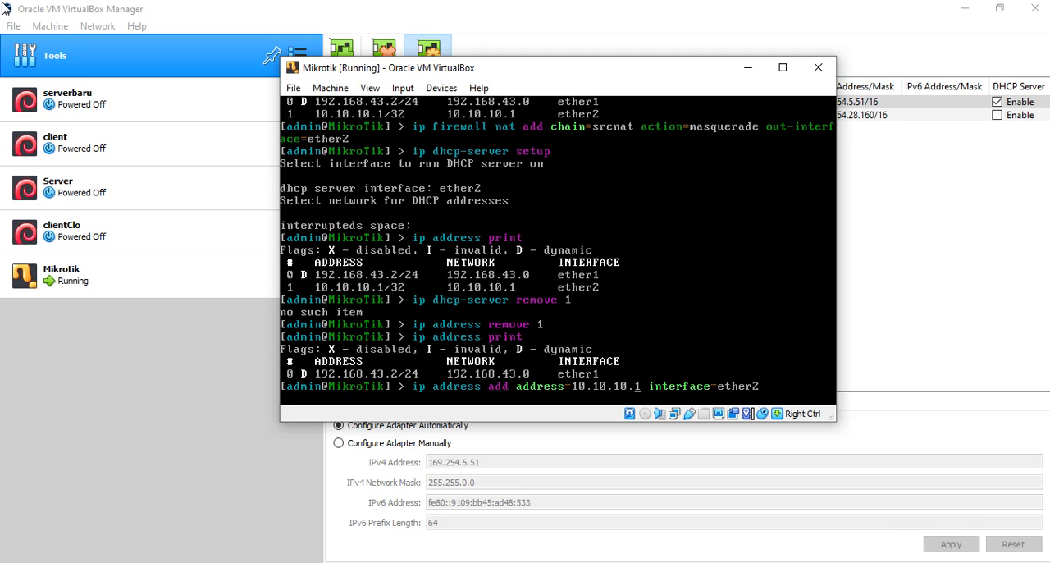
pyautogui.press('Left')
pyautogui.press('Left')
pyautogui.press('Left')
pyautogui.press('Left')
pyautogui.press('Left')
pyautogui.press('Left')
pyautogui.press('Left')
pyautogui.press('Left')
pyautogui.press('Left')
pyautogui.press('Left')
pyautogui.press('Left')
pyautogui.press('Left')
pyautogui.press('Left')
pyautogui.press('Left')
pyautogui.press('Left')
pyautogui.press('Left')
pyautogui.write('/')
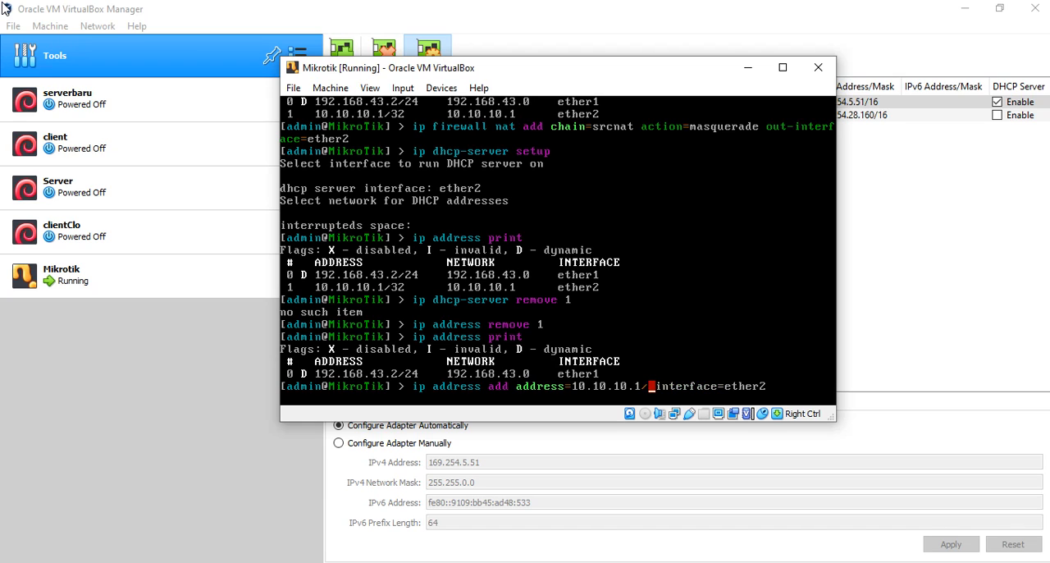
pyautogui.write('24')
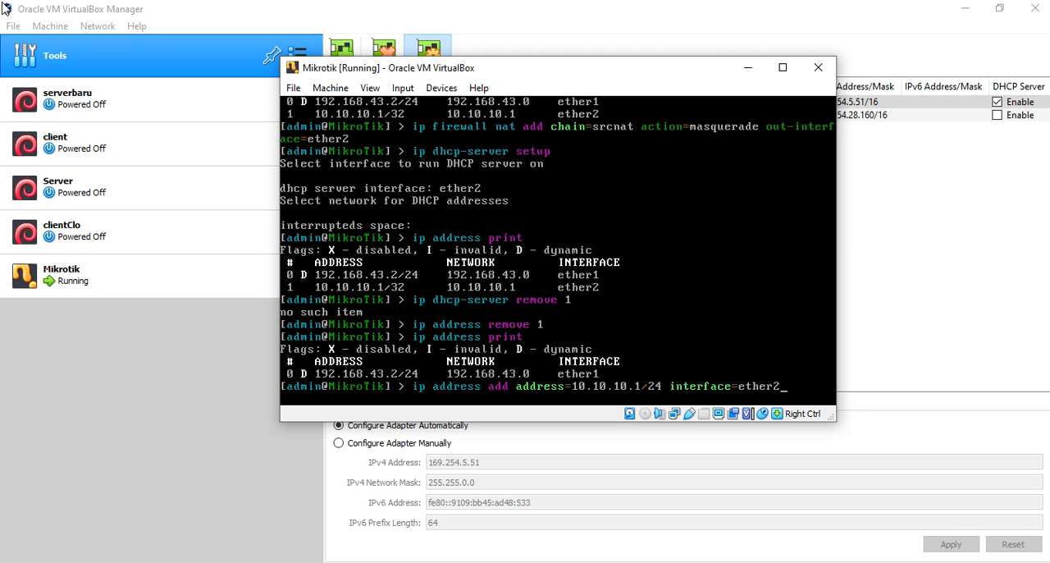
pyautogui.press('Return')
# - Print the IP address table to verify the /24 address on ether2
pyautogui.press('Up')
pyautogui.press('Up')
pyautogui.press('Return')
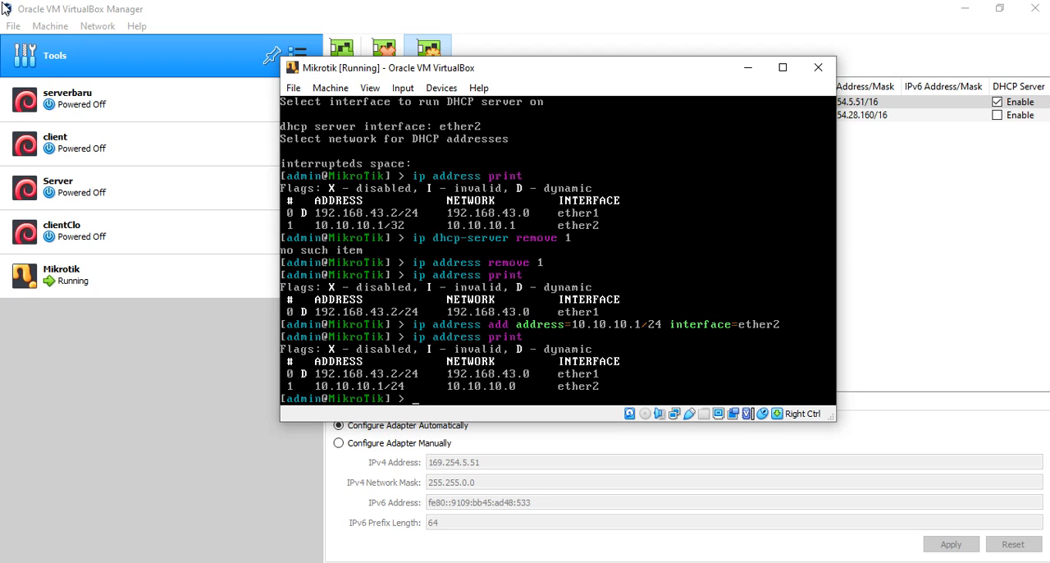
# - Run ip dhcp-server setup and choose ether2 as the DHCP server interface
pyautogui.press('Up')
pyautogui.press('Up')
pyautogui.press('Up')
pyautogui.press('Up')
pyautogui.press('Up')
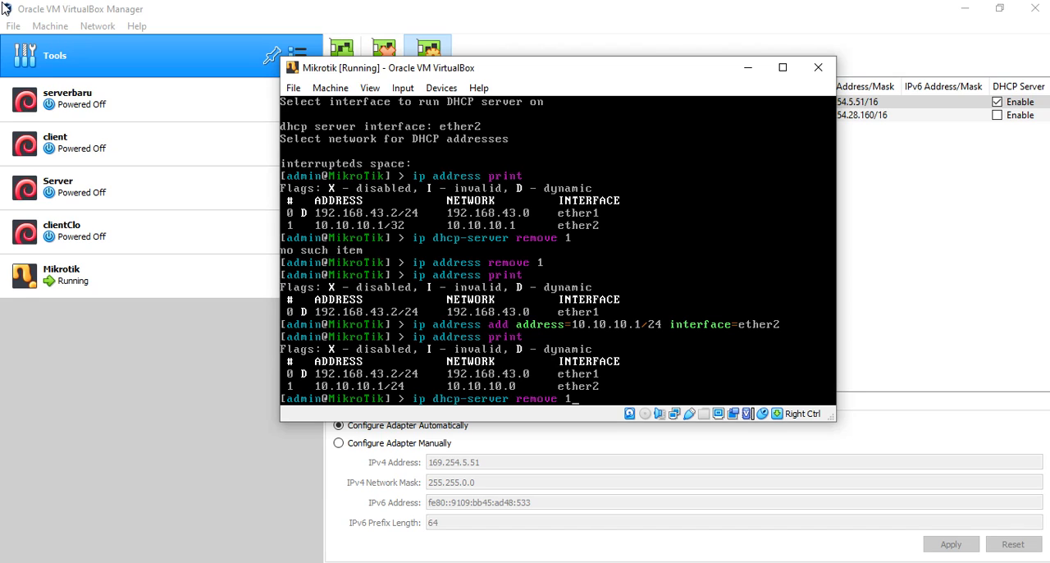
pyautogui.press('BackSpace')
pyautogui.press('BackSpace')
pyautogui.press('BackSpace')
pyautogui.press('BackSpace')
pyautogui.press('BackSpace')
pyautogui.press('BackSpace')
pyautogui.press('BackSpace')
pyautogui.press('BackSpace')
pyautogui.write('setup')
pyautogui.press('Return')
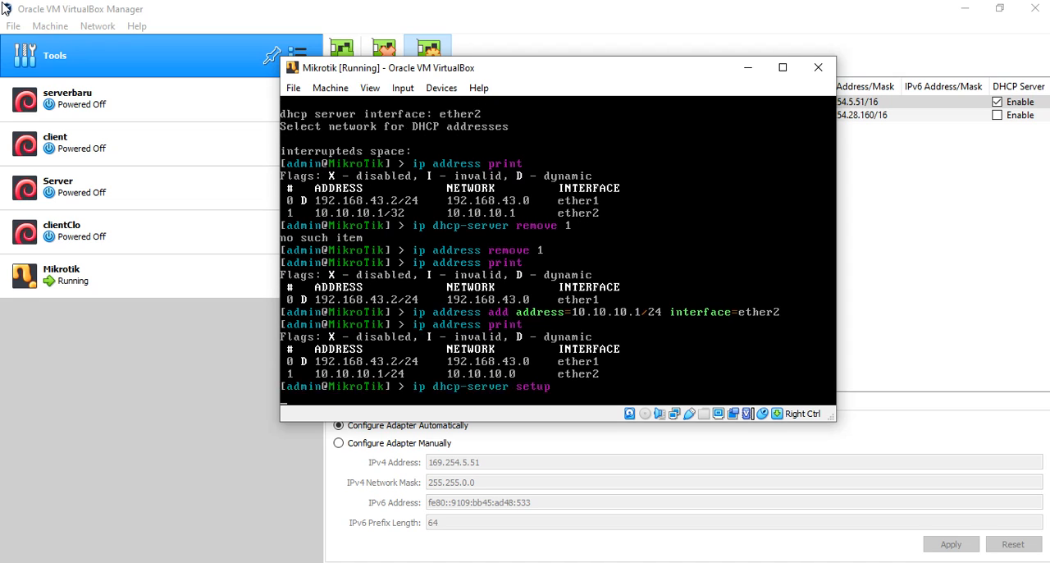
pyautogui.write('ether')
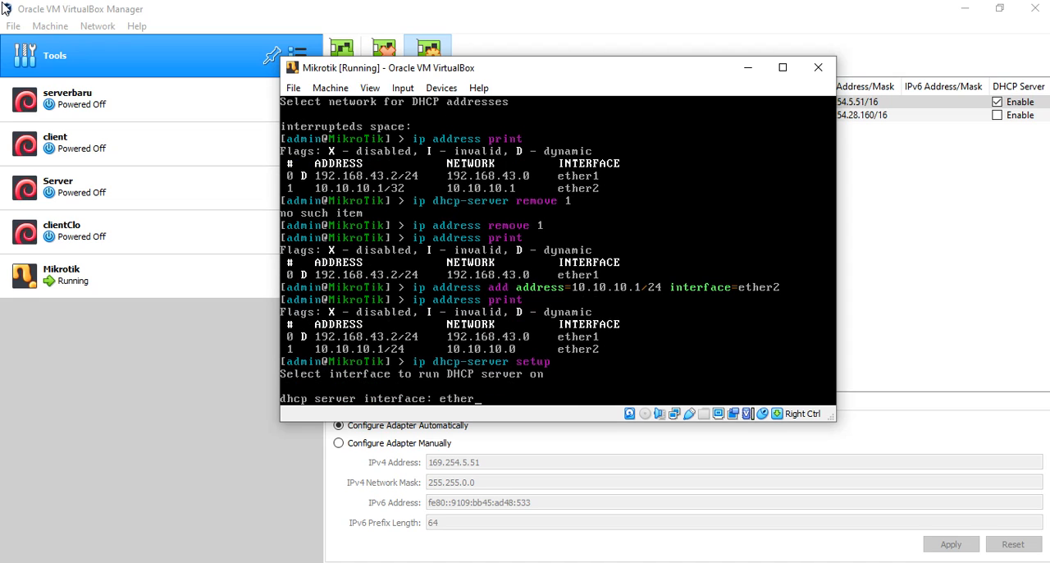
pyautogui.write('2')
pyautogui.press('Return')
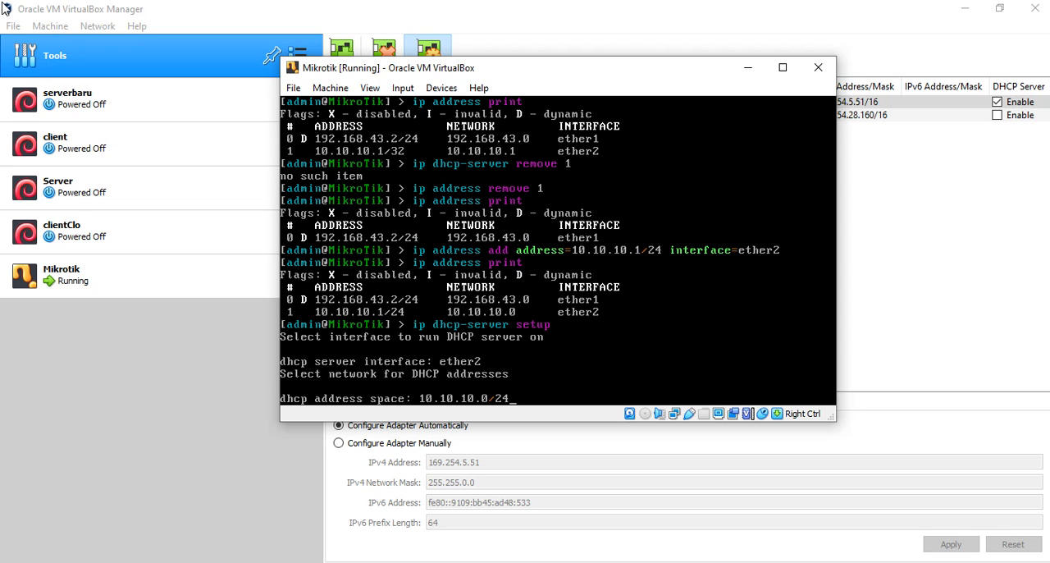
# - Accept the DHCP address space 10.10.10.0/24, gateway 10.10.10.1 and address pool 10.10.10.2-10.10.10.254
pyautogui.press('Return')
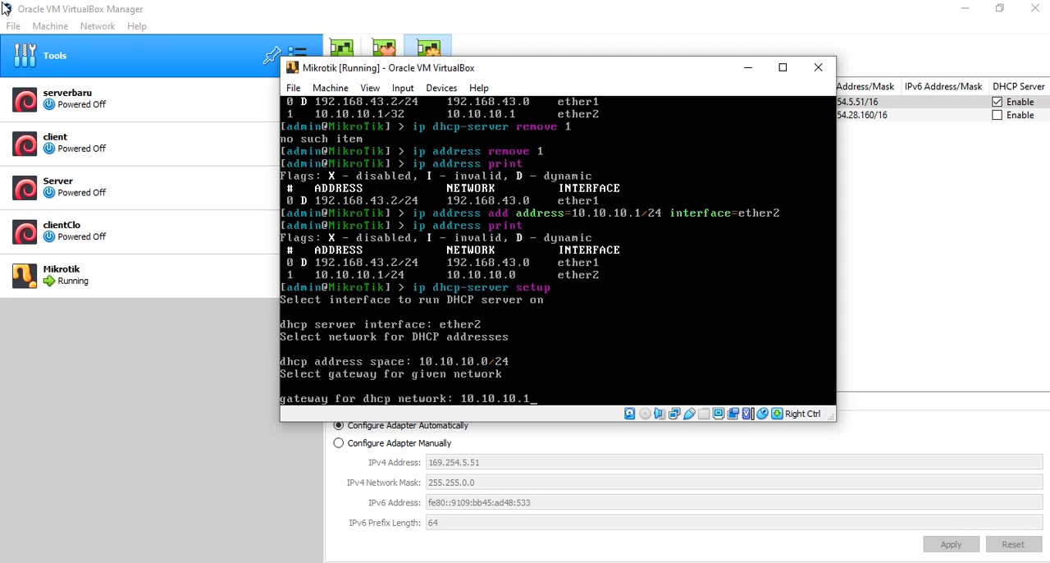
pyautogui.press('Return')
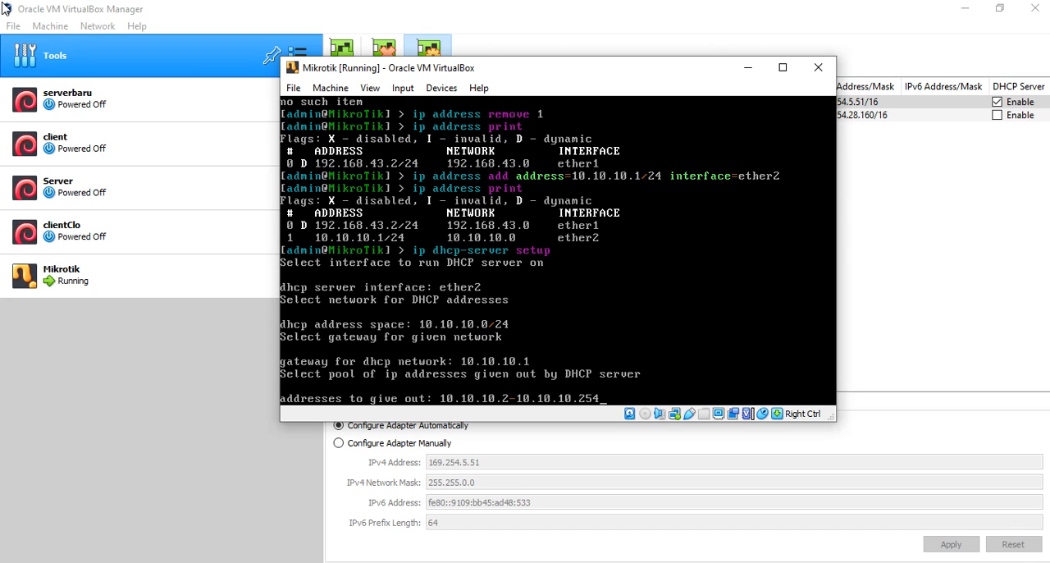
pyautogui.press('Return')
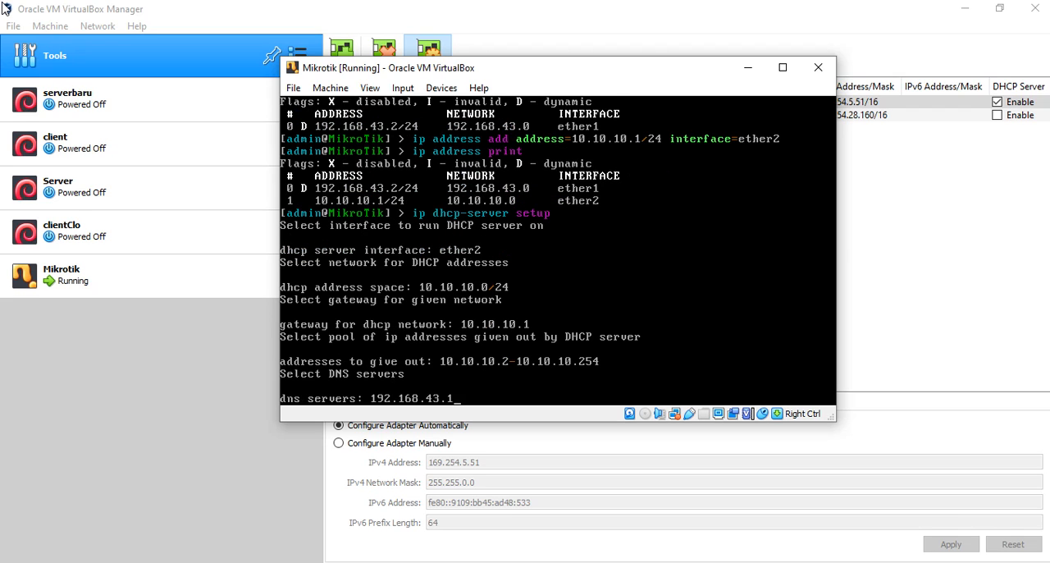
# - Set the DHCP DNS server to 8.8.8.8 and the lease time to 10s, completing the DHCP setup
pyautogui.press('BackSpace')
pyautogui.press('BackSpace')
pyautogui.press('BackSpace')
pyautogui.press('BackSpace')
pyautogui.press('BackSpace')
pyautogui.press('BackSpace')
pyautogui.press('BackSpace')
pyautogui.press('BackSpace')
pyautogui.press('BackSpace')
pyautogui.press('BackSpace')
pyautogui.press('BackSpace')
pyautogui.press('BackSpace')
pyautogui.write('8.8.8.8')
pyautogui.press('Return')
pyautogui.press('BackSpace')
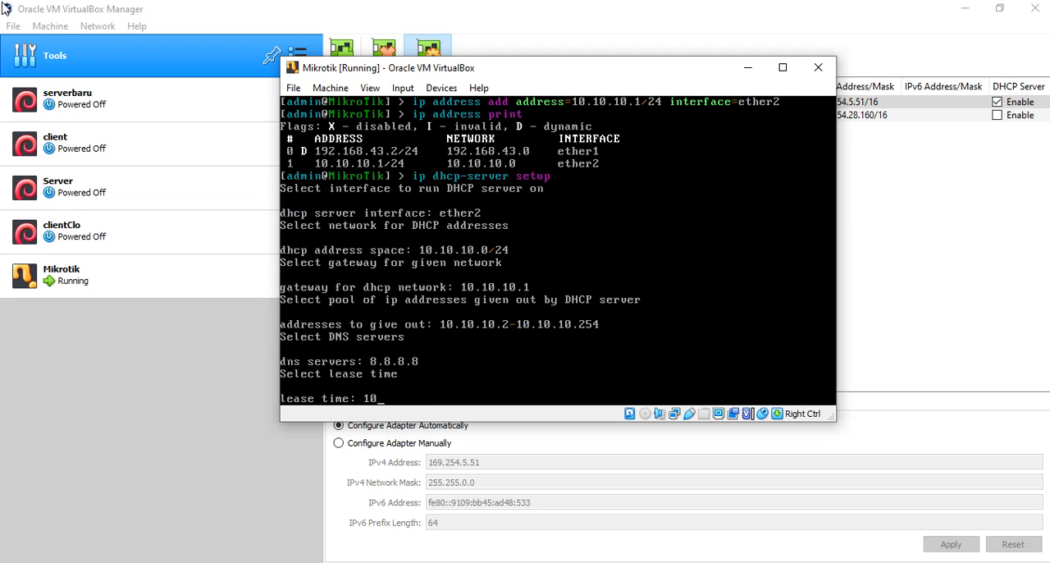
pyautogui.write('s')
pyautogui.press('Return')
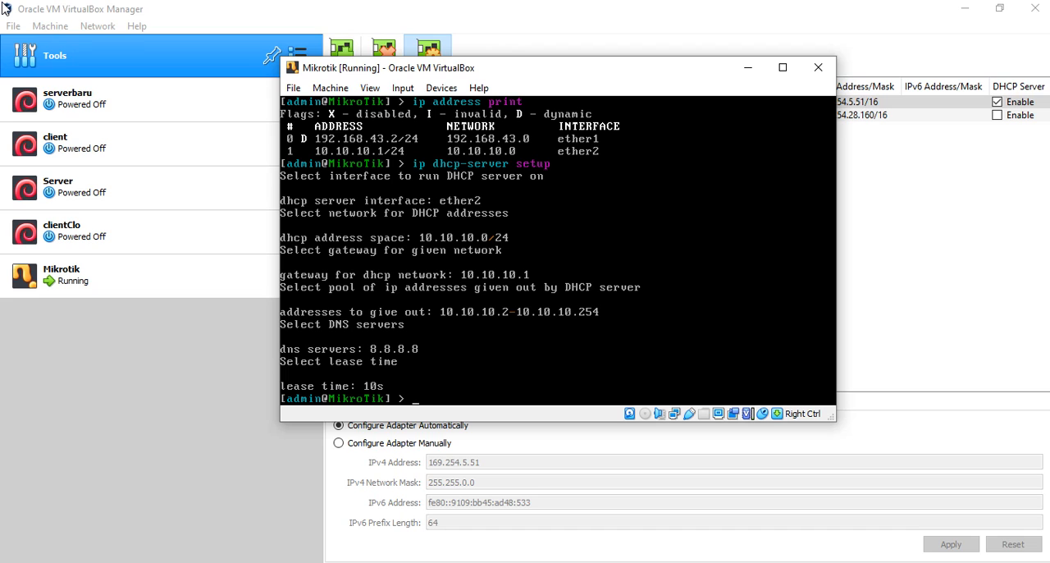
# - Ping google.com from the Mikrotik console to test internet access, and stop the ping after a few replies
pyautogui.click(233, 103)
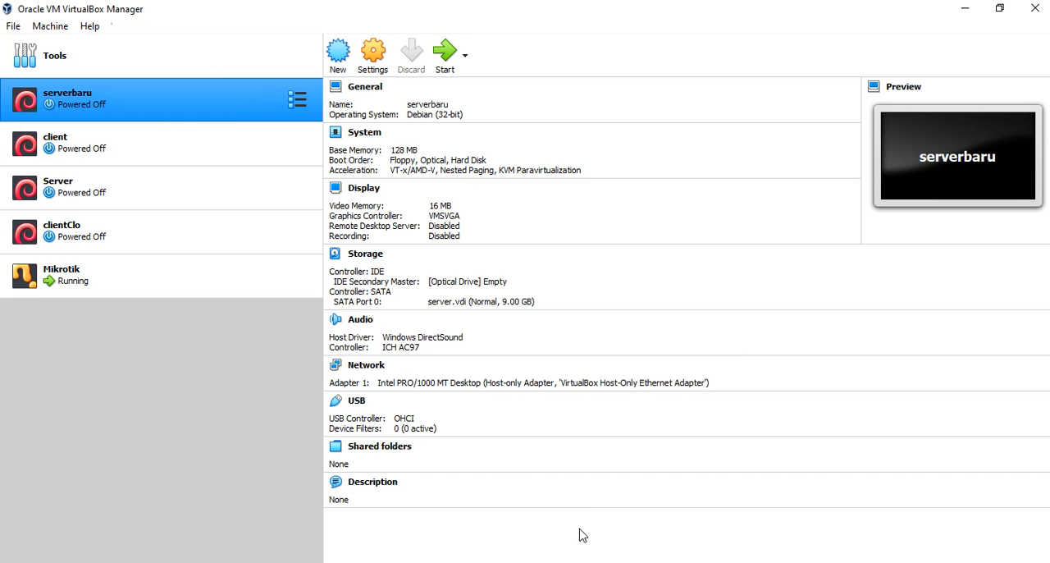
pyautogui.click(563, 562)
pyautogui.click(502, 365)
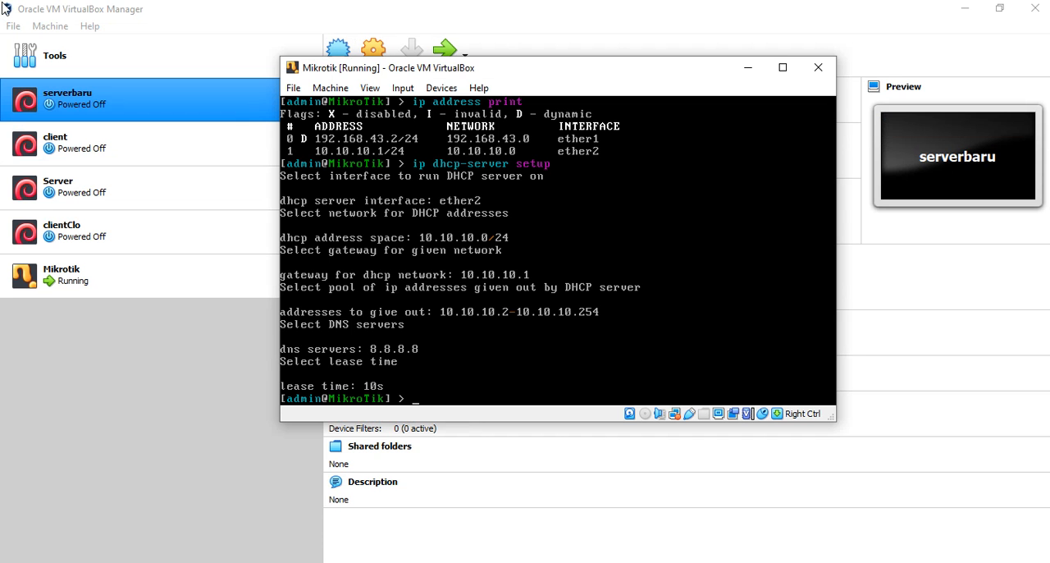
pyautogui.write('ping google.com')
pyautogui.press('Return')
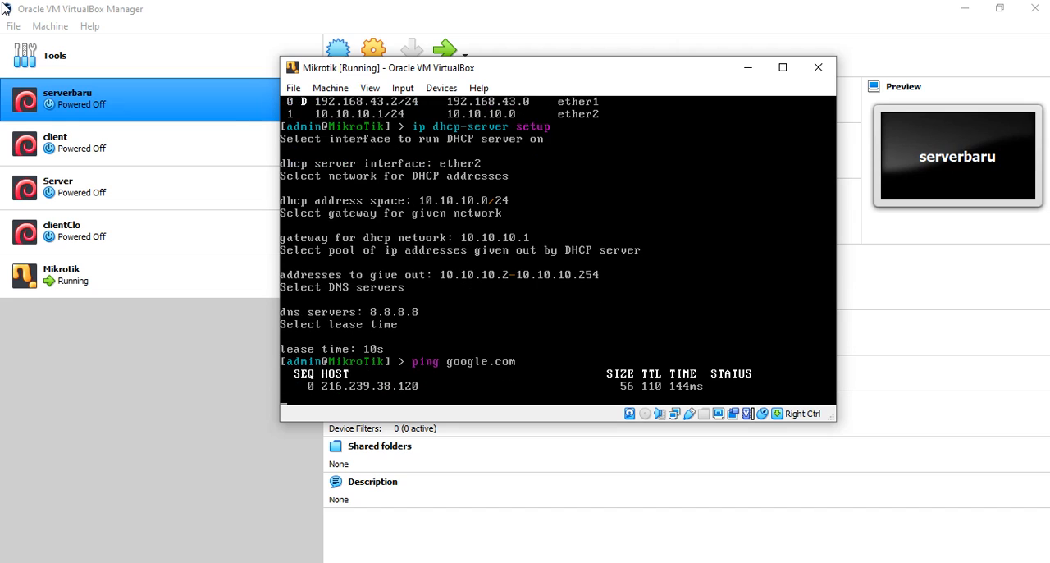
pyautogui.hotkey('ctrl', 'c')
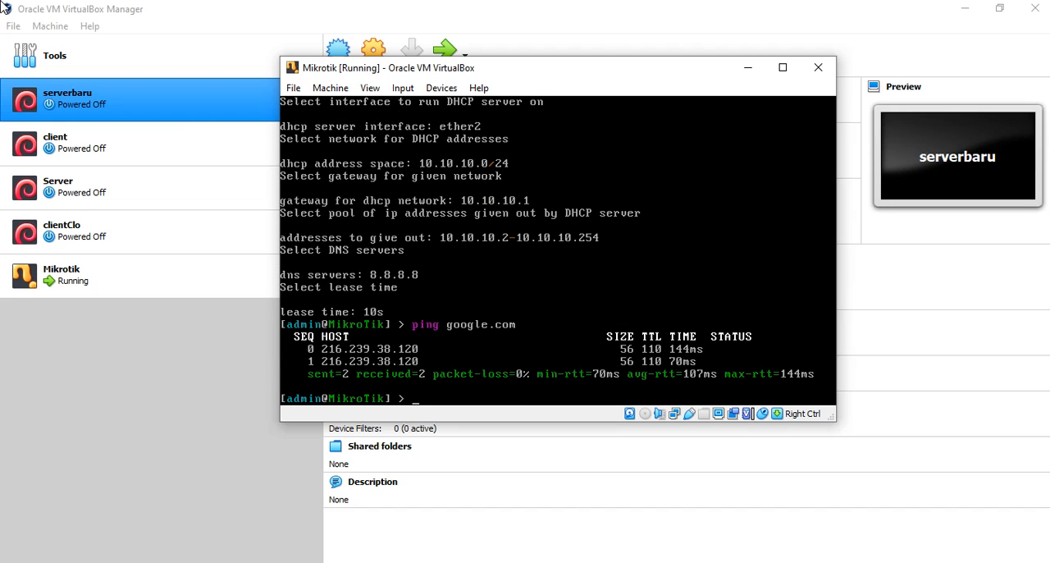
# - Start the client virtual machine from the VirtualBox Manager and minimize the manager window
pyautogui.click(75, 363)
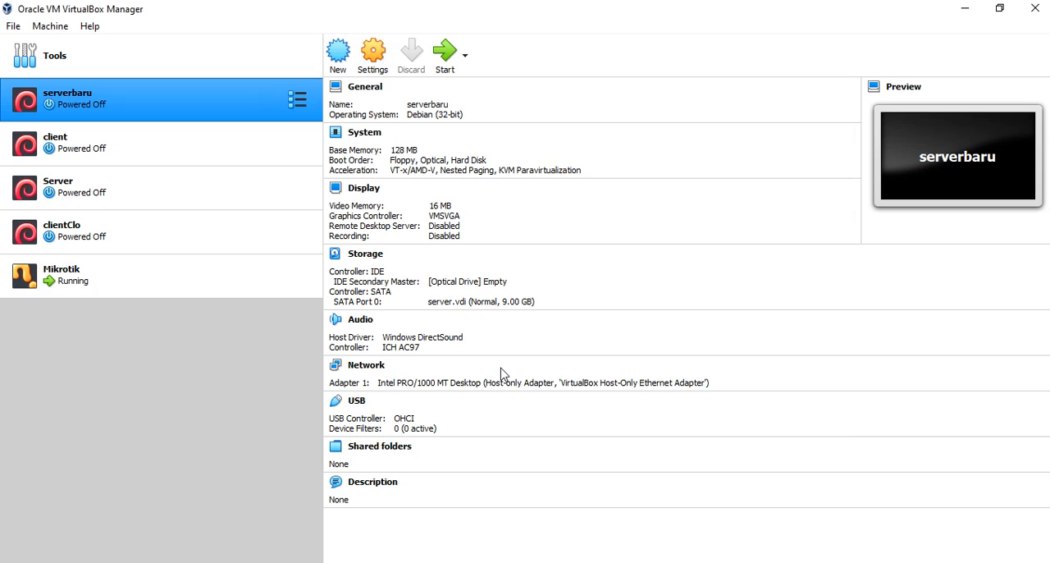
pyautogui.click(75, 155)
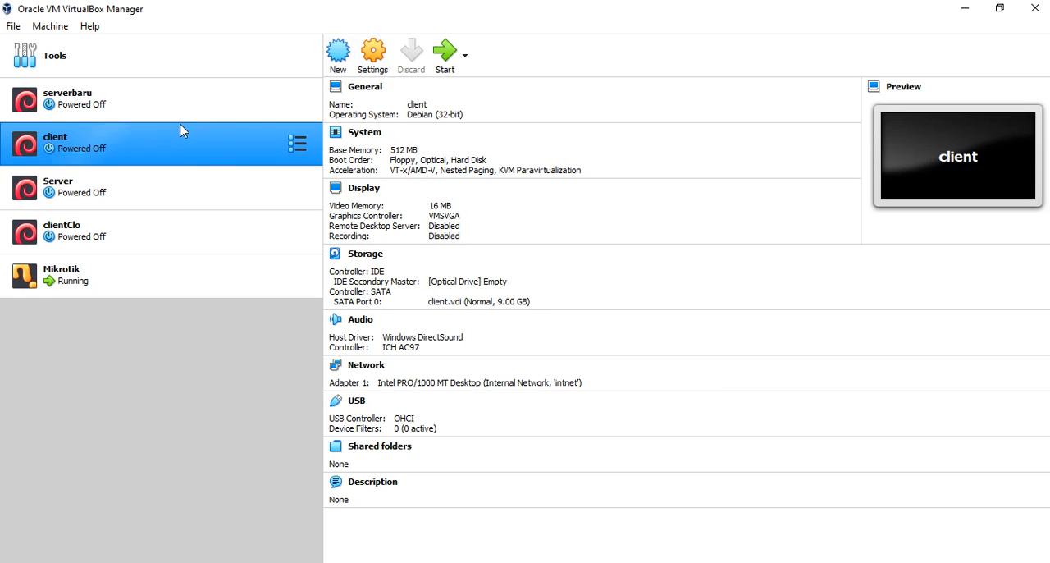
pyautogui.click(444, 57)
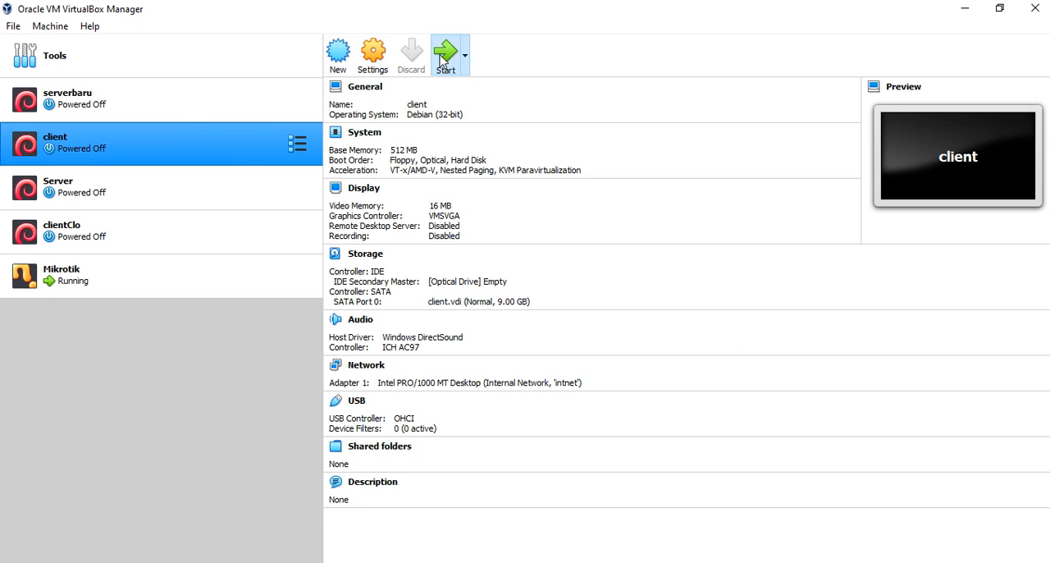
pyautogui.click(967, 10)
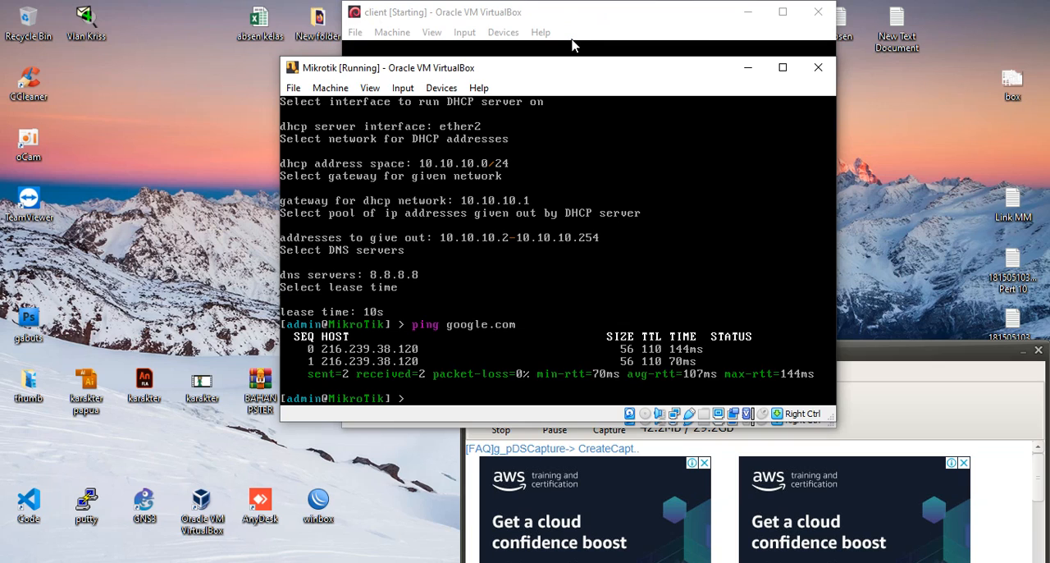
# - Bring the client machine's window forward and boot its Debian GNU/Linux entry
pyautogui.click(563, 18)
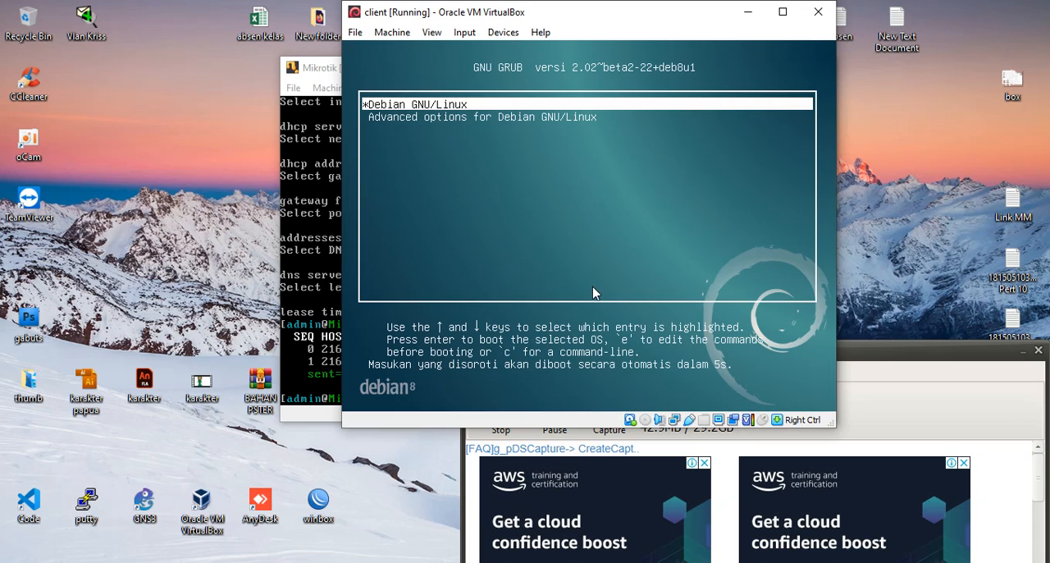
pyautogui.press('Down')
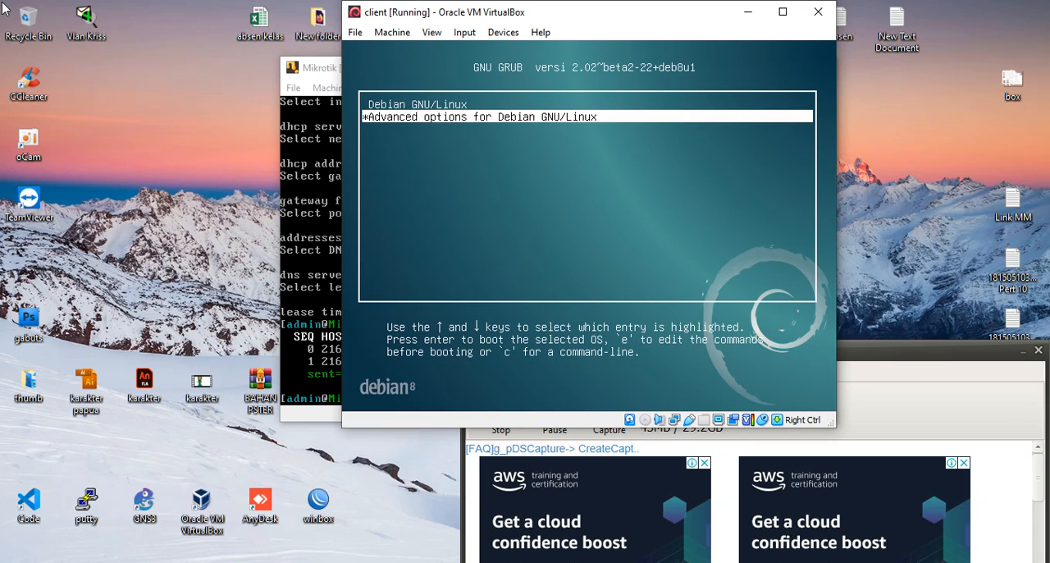
pyautogui.press('Up')
pyautogui.press('Return')
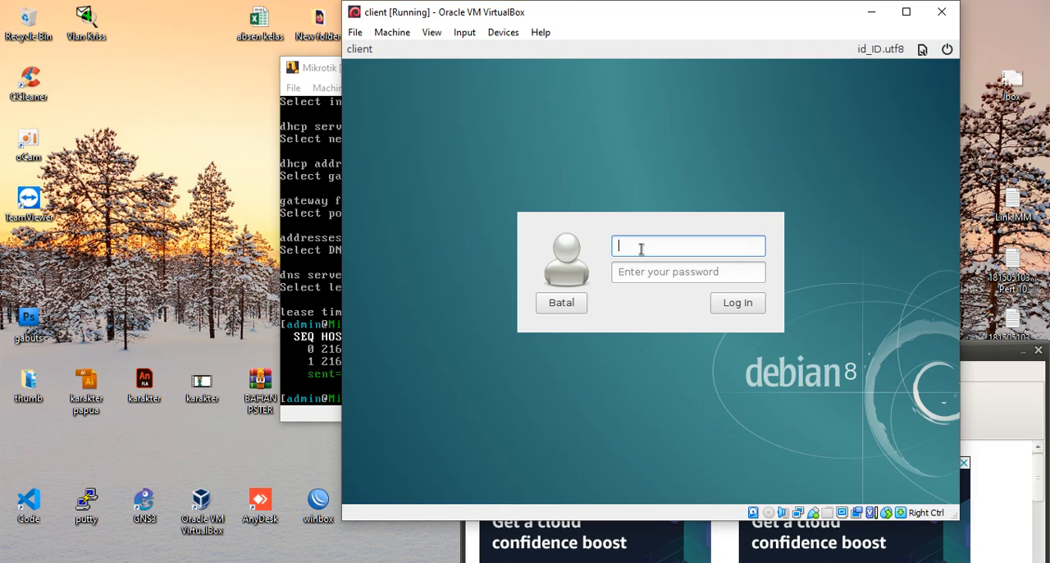
# - Log in to the Debian client with the username client and the account password
pyautogui.write('client')
pyautogui.press('Return')
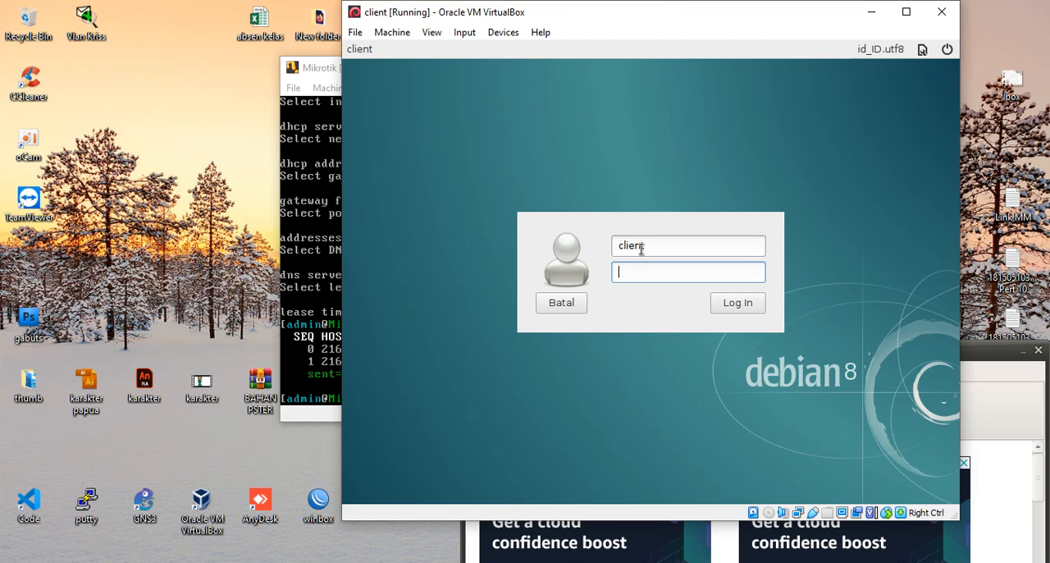
pyautogui.write('123')
pyautogui.press('Return')
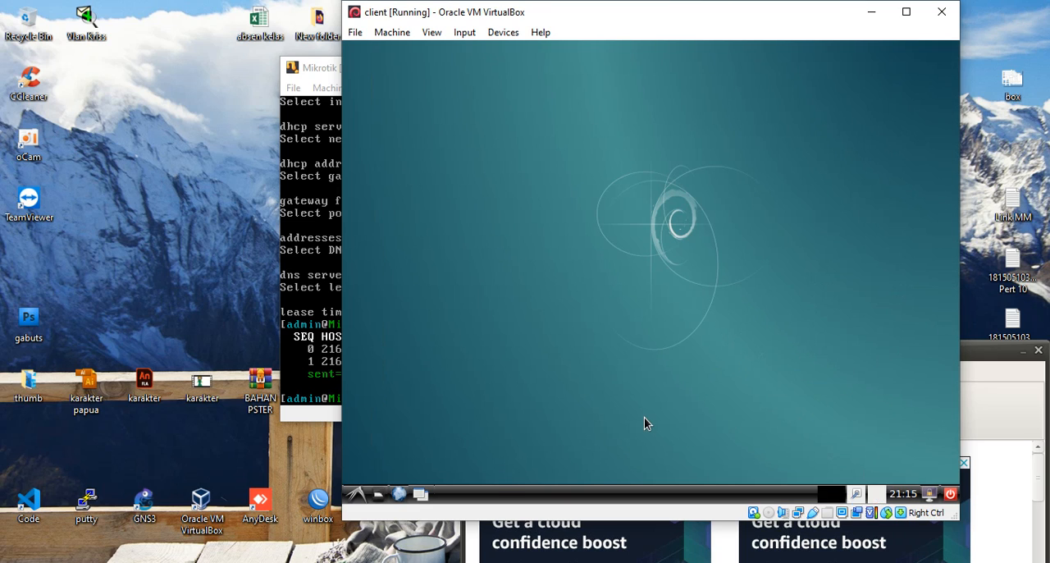
# - Open a terminal on the client and switch to the root account with su and the root password
pyautogui.click(356, 495)
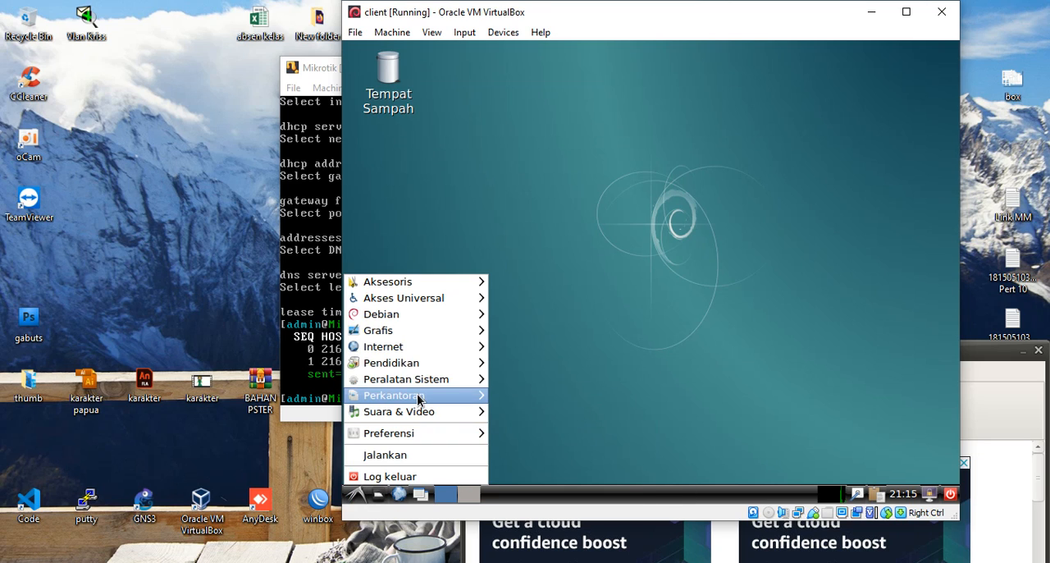
pyautogui.moveTo(419, 386)
pyautogui.click(509, 379)
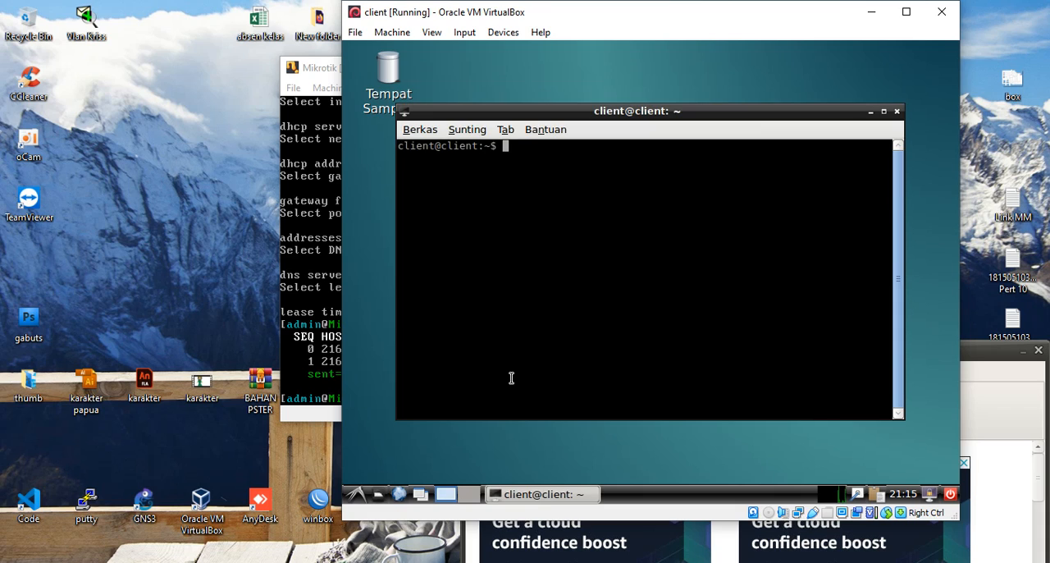
pyautogui.write('su')
pyautogui.press('Return')
pyautogui.press('Return')
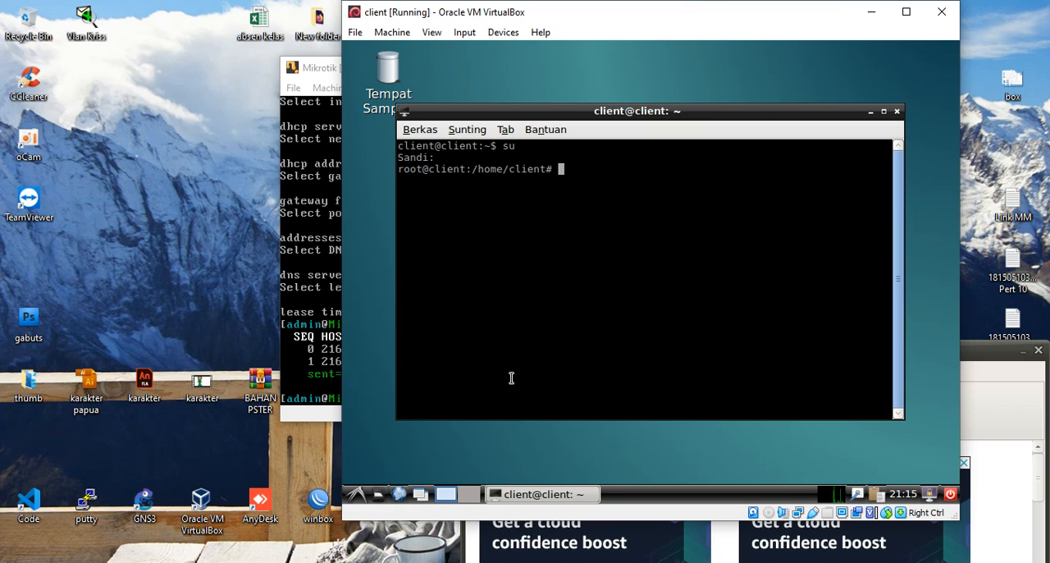
# - Open /etc/network/interfaces in nano
pyautogui.write('nano /etc/network')
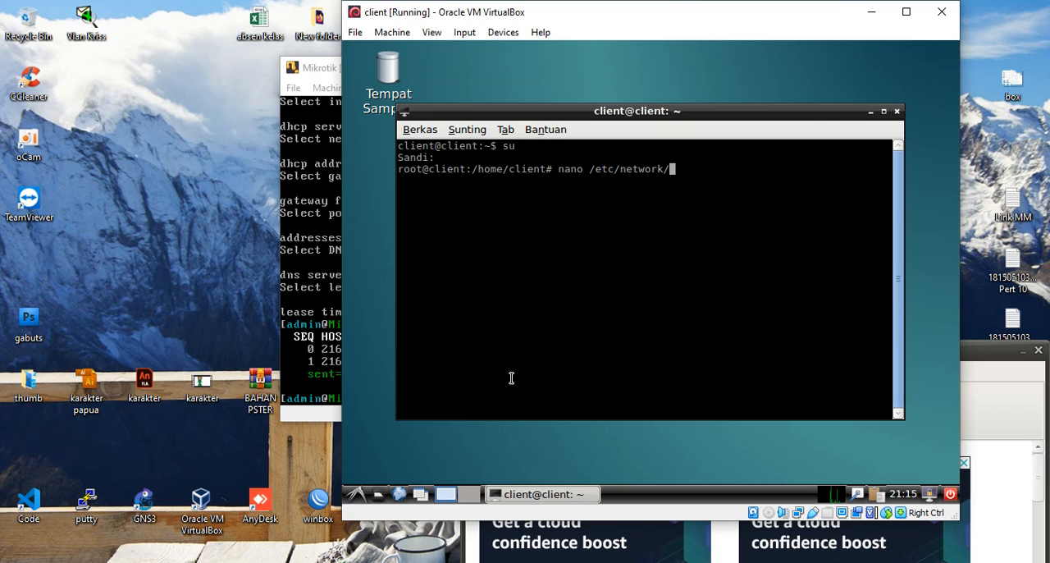
pyautogui.write('/interfaces')
pyautogui.press('Return')
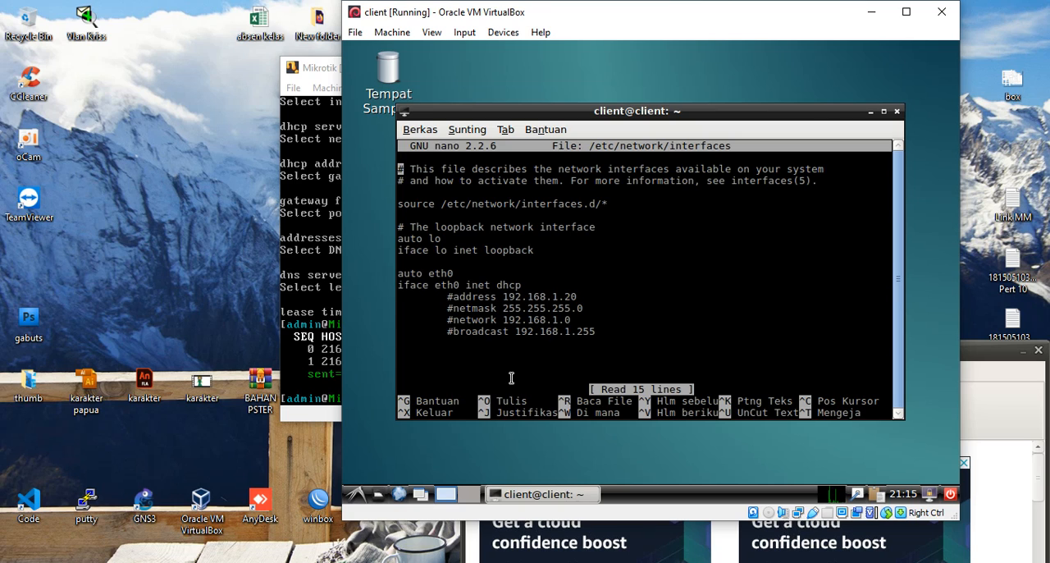
# - Examine the eth0 entry and its commented address, netmask, network and broadcast lines in the interfaces file
pyautogui.press('Down')
pyautogui.press('Down')
pyautogui.press('Down')
pyautogui.press('Down')
pyautogui.press('Down')
pyautogui.press('Down')
pyautogui.press('Down')
pyautogui.press('Down')
pyautogui.press('Down')
pyautogui.press('Down')
pyautogui.press('Down')
pyautogui.press('Right')
pyautogui.press('Right')
pyautogui.press('Left')
pyautogui.press('Down')
pyautogui.press('Down')
pyautogui.press('Down')
pyautogui.press('Up')
pyautogui.press('Up')
pyautogui.press('Up')
pyautogui.press('Down')
pyautogui.press('Down')
pyautogui.press('Down')
pyautogui.press('Up')
pyautogui.press('Up')
pyautogui.press('Up')
pyautogui.press('Up')
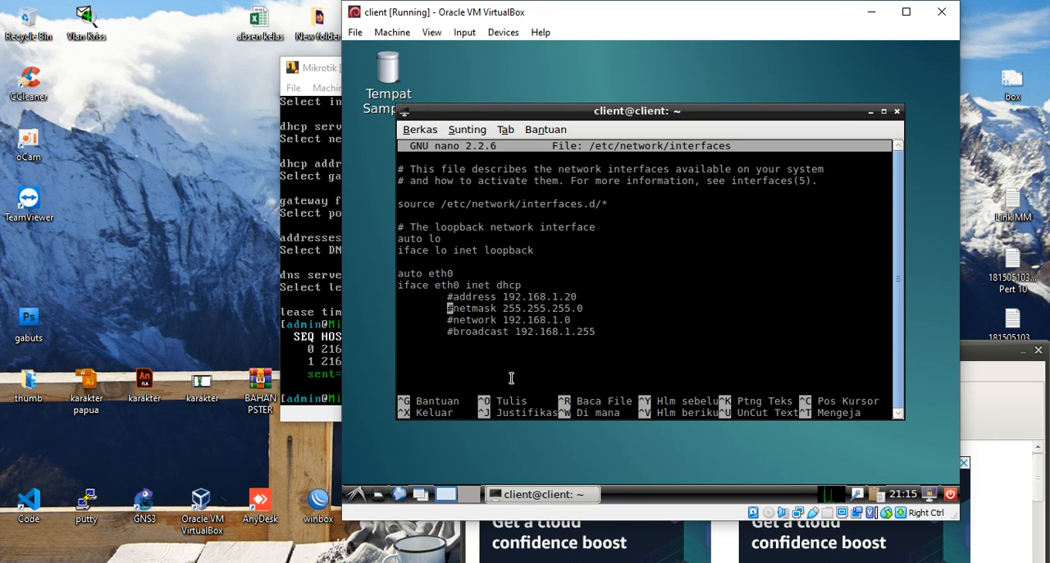
# - Try replacing the eth0 addressing method with static, and restore it to dhcp
pyautogui.press('Right')
pyautogui.press('Right')
pyautogui.press('Right')
pyautogui.press('Right')
pyautogui.press('Right')
pyautogui.press('Right')
pyautogui.press('Right')
pyautogui.press('Right')
pyautogui.press('Right')
pyautogui.press('Right')
pyautogui.press('Right')
pyautogui.press('Right')
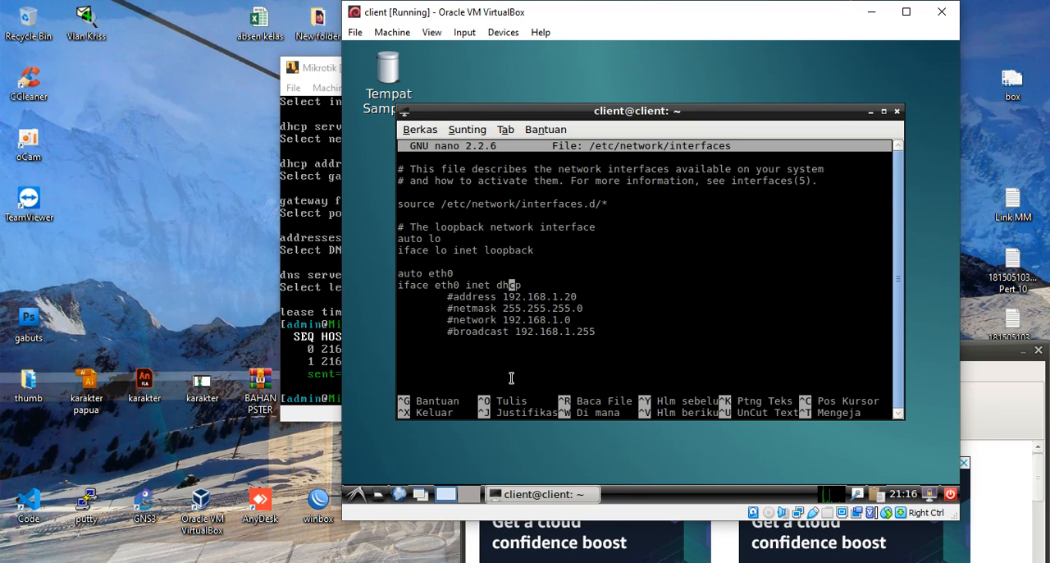
pyautogui.press('BackSpace')
pyautogui.press('BackSpace')
pyautogui.press('BackSpace')
pyautogui.press('BackSpace')
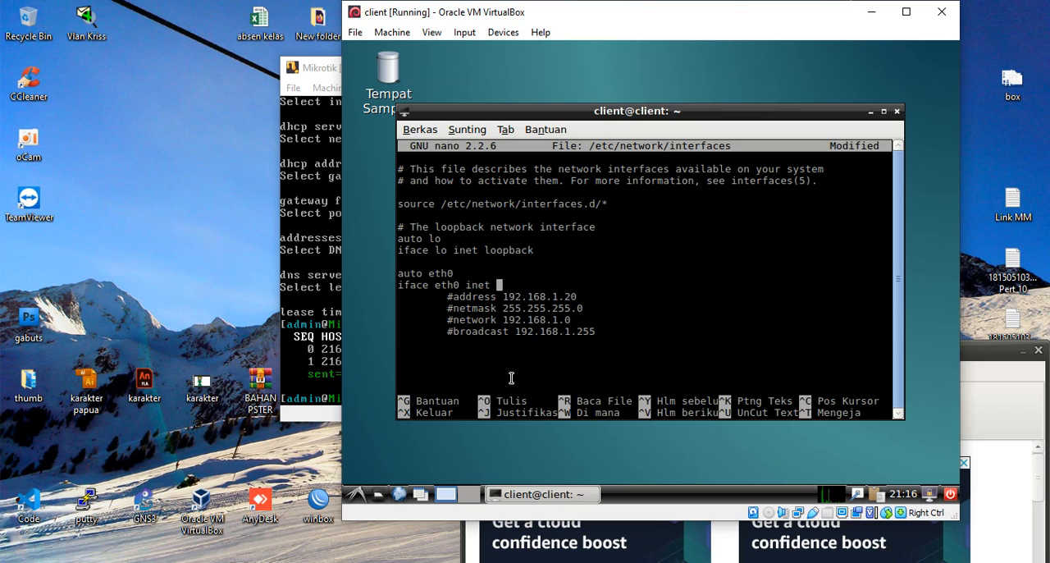
pyautogui.write('stati')
pyautogui.press('BackSpace')
pyautogui.press('BackSpace')
pyautogui.press('BackSpace')
pyautogui.press('BackSpace')
pyautogui.press('BackSpace')
pyautogui.write('dhcp')
# - Review the loopback and eth0 entries of the interfaces file line by line
pyautogui.press('Down')
pyautogui.press('Down')
pyautogui.press('Down')
pyautogui.press('Down')
pyautogui.press('Right')
pyautogui.press('Right')
pyautogui.press('Right')
pyautogui.press('Right')
pyautogui.press('Right')
pyautogui.press('Right')
pyautogui.press('Right')
pyautogui.press('Right')
pyautogui.press('Right')
pyautogui.press('Right')
pyautogui.press('Right')
pyautogui.press('Right')
pyautogui.press('Right')
pyautogui.press('Left')
pyautogui.press('Up')
pyautogui.press('Up')
pyautogui.press('Up')
pyautogui.press('Up')
pyautogui.press('Home')
pyautogui.press('Up')
pyautogui.press('Right')
pyautogui.press('Right')
pyautogui.press('Right')
pyautogui.press('Right')
pyautogui.press('Right')
pyautogui.press('Right')
pyautogui.press('Right')
pyautogui.press('Right')
pyautogui.press('Right')
pyautogui.press('Right')
pyautogui.press('Right')
pyautogui.press('Right')
pyautogui.press('Right')
pyautogui.press('Right')
pyautogui.press('Right')
pyautogui.press('Right')
pyautogui.press('Right')
pyautogui.press('Right')
pyautogui.press('Right')
pyautogui.press('Right')
pyautogui.press('Right')
pyautogui.press('Right')
pyautogui.press('Right')
pyautogui.press('Right')
pyautogui.press('Right')
pyautogui.press('Right')
pyautogui.press('Right')
pyautogui.press('Right')
pyautogui.press('Right')
pyautogui.press('Right')
pyautogui.press('Right')
pyautogui.press('Left')
pyautogui.press('Left')
pyautogui.press('Left')
pyautogui.press('Left')
pyautogui.press('Left')
pyautogui.press('Left')
pyautogui.press('Left')
pyautogui.press('Left')
pyautogui.press('Left')
pyautogui.press('Left')
pyautogui.press('Left')
pyautogui.press('Left')
pyautogui.press('Left')
pyautogui.press('Left')
pyautogui.press('Left')
pyautogui.press('Left')
pyautogui.press('Left')
pyautogui.press('Right')
pyautogui.press('Right')
pyautogui.press('Up')
pyautogui.press('Left')
pyautogui.press('Left')
# - Save the interfaces file and exit nano
pyautogui.hotkey('ctrl', 'o')
pyautogui.press('Return')
pyautogui.hotkey('ctrl', 'x')
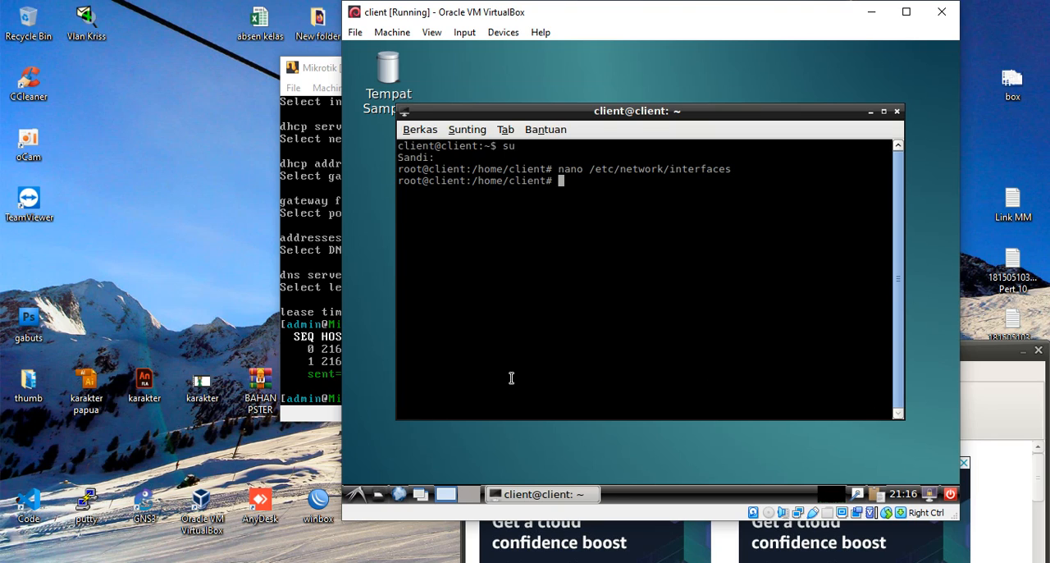
# - Open /etc/resolv.conf in nano and check its nameserver entry
pyautogui.write('nano /etc/resolv.conf')
pyautogui.press('Return')
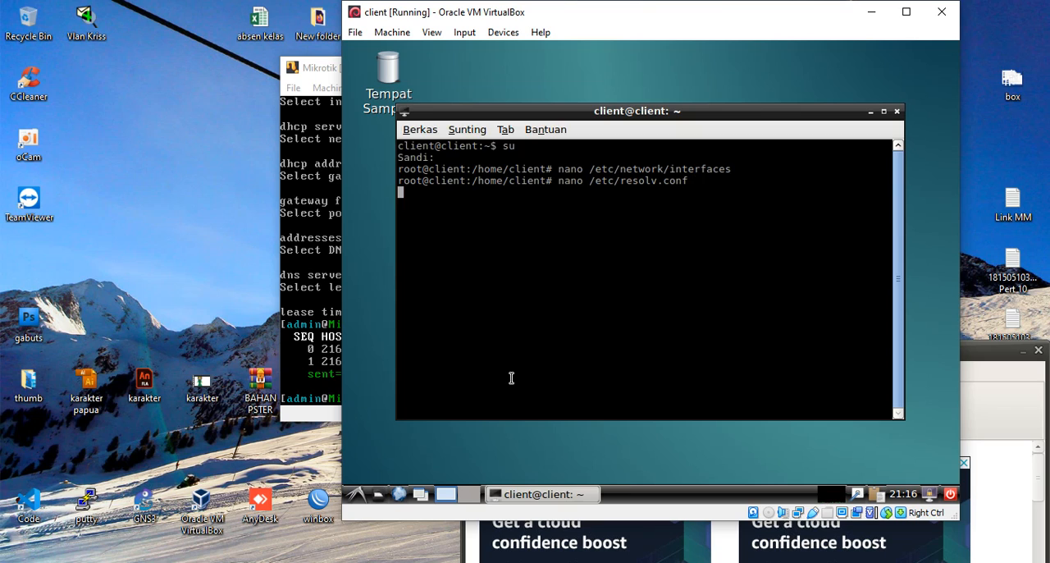
pyautogui.press('Left')
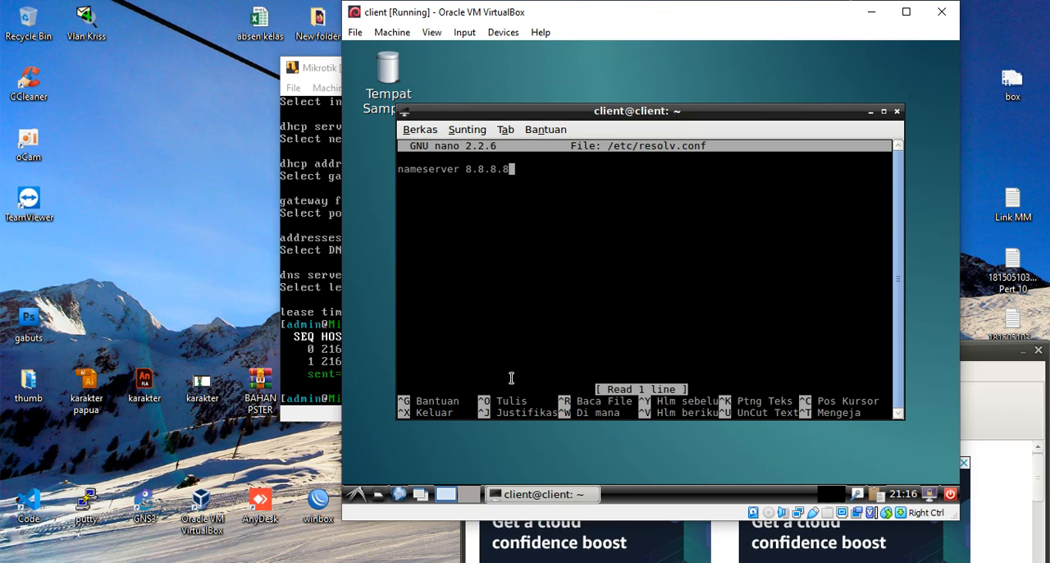
pyautogui.press('Left')
pyautogui.press('Right')
# - Save /etc/resolv.conf under the same name, accept overwriting the modified file, and exit nano
pyautogui.hotkey('ctrl', 'o')
pyautogui.press('Return')
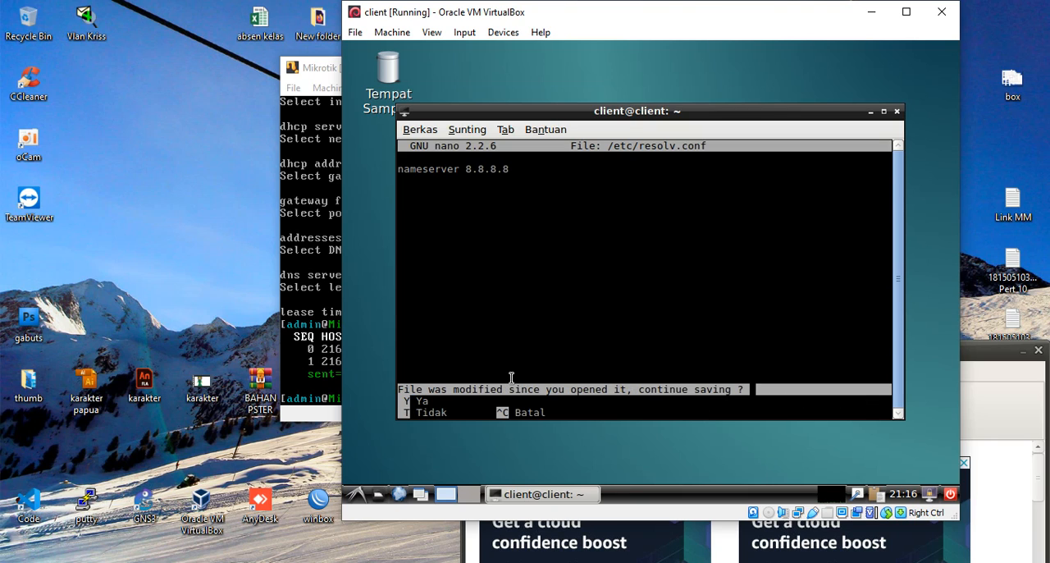
pyautogui.press('t')
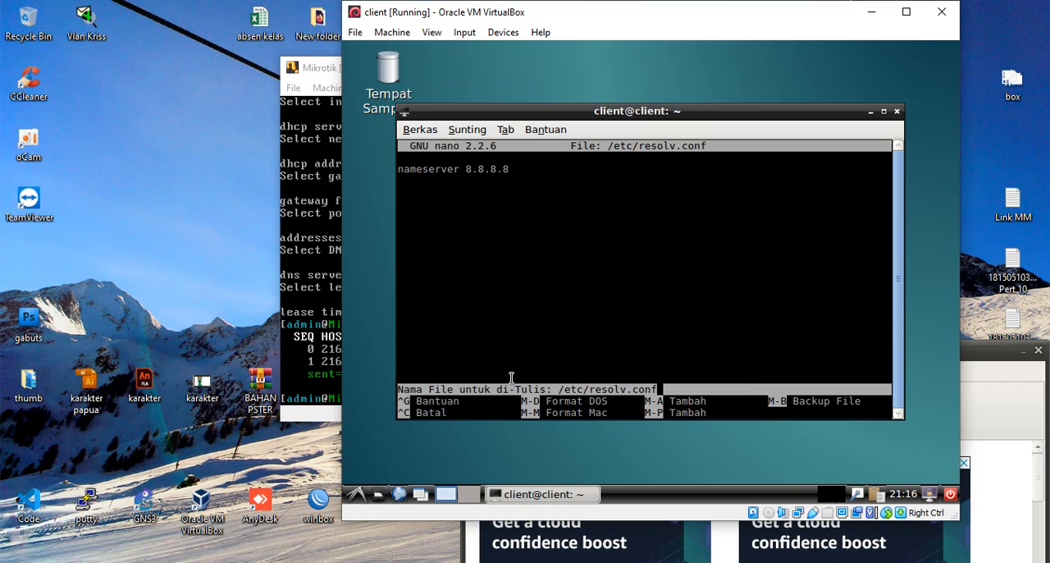
pyautogui.press('Return')
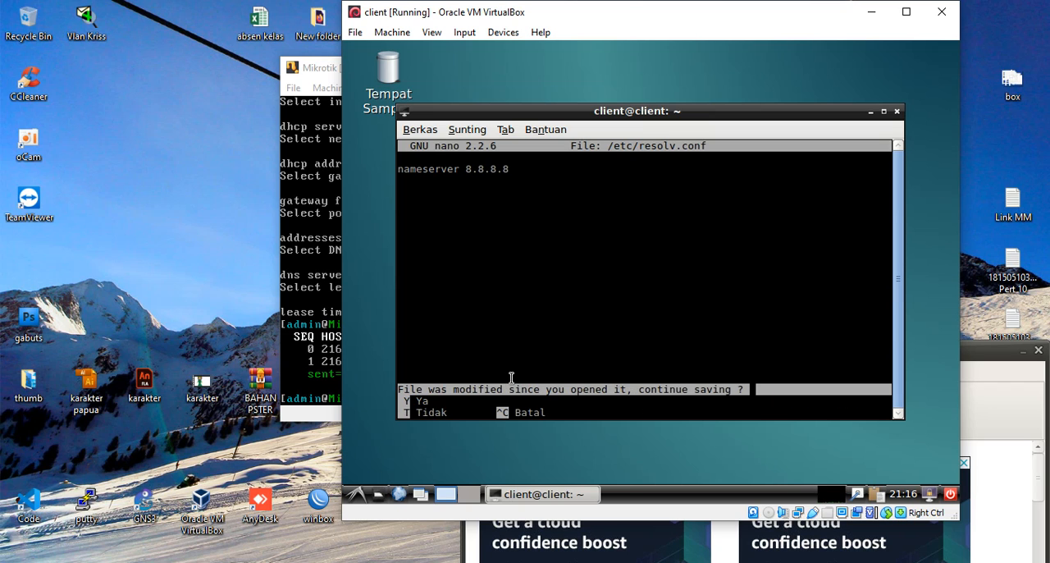
pyautogui.press('y')
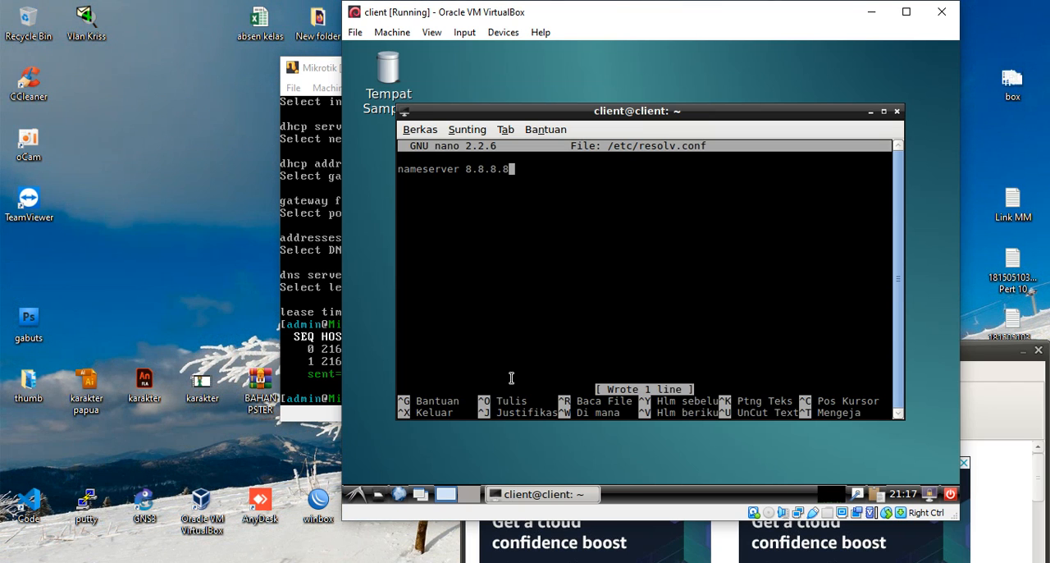
pyautogui.hotkey('ctrl', 'x')
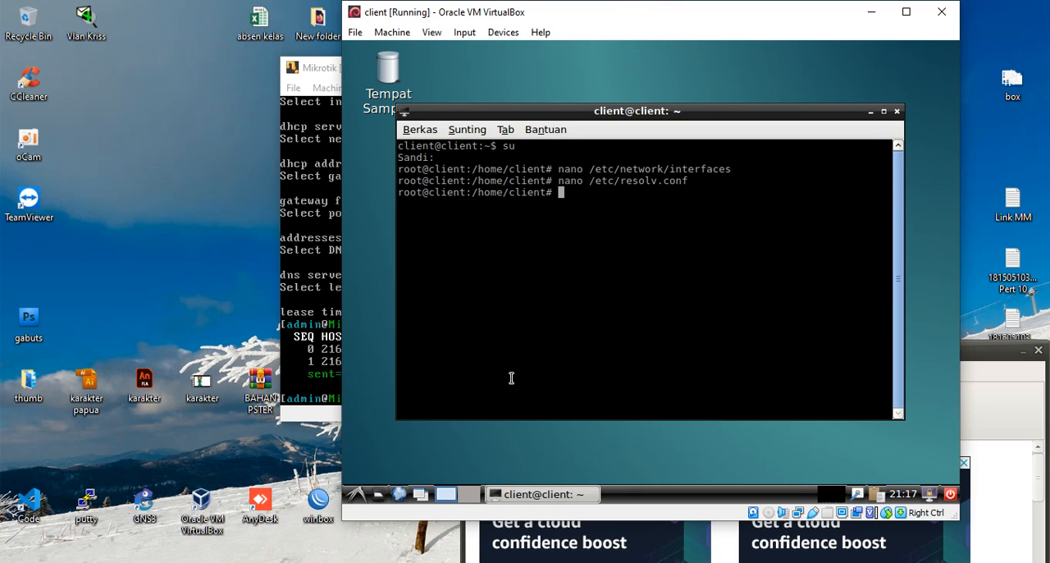
# - Restart the client's networking service with /etc/init.d/networking restart
pyautogui.write('/etc/init.d/network')
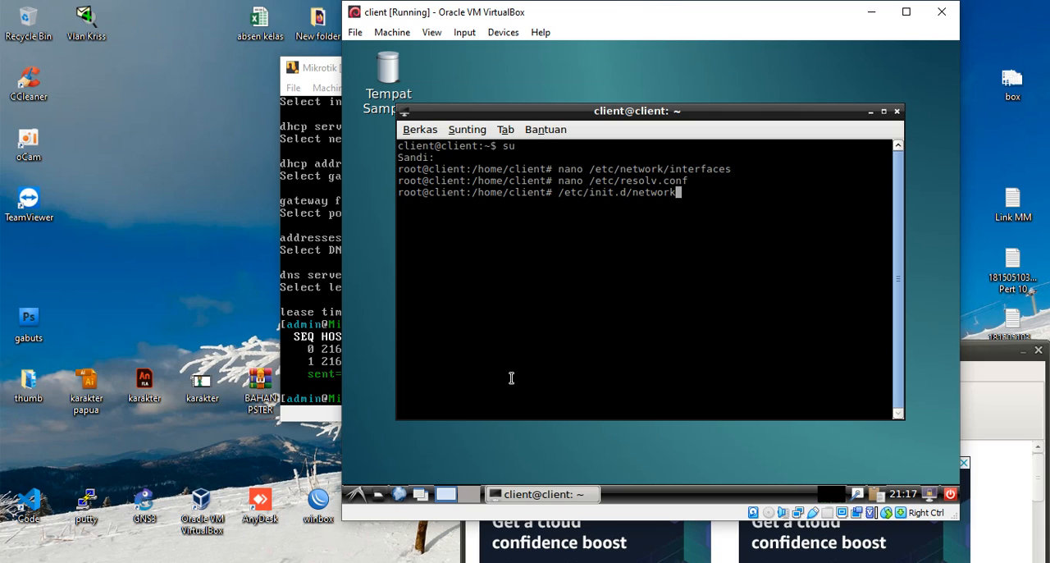
pyautogui.write('ing restart')
pyautogui.press('Return')
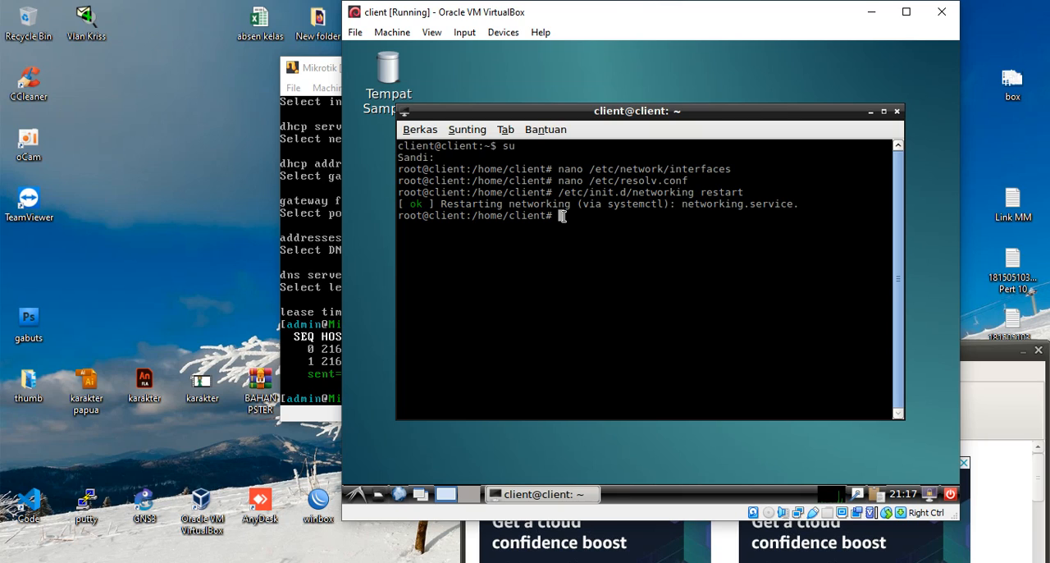
pyautogui.write('ping')
pyautogui.press('BackSpace')
pyautogui.press('BackSpace')
pyautogui.press('BackSpace')
pyautogui.press('BackSpace')
pyautogui.press('BackSpace')
pyautogui.write('ping 10.1')
pyautogui.press('BackSpace')
pyautogui.press('BackSpace')
pyautogui.press('BackSpace')
pyautogui.press('BackSpace')
pyautogui.press('BackSpace')
pyautogui.press('BackSpace')
pyautogui.press('BackSpace')
pyautogui.press('BackSpace')
pyautogui.press('BackSpace')
# - Show the client's network interface configuration with ifconfig
pyautogui.write('ifconfig')
pyautogui.press('Return')
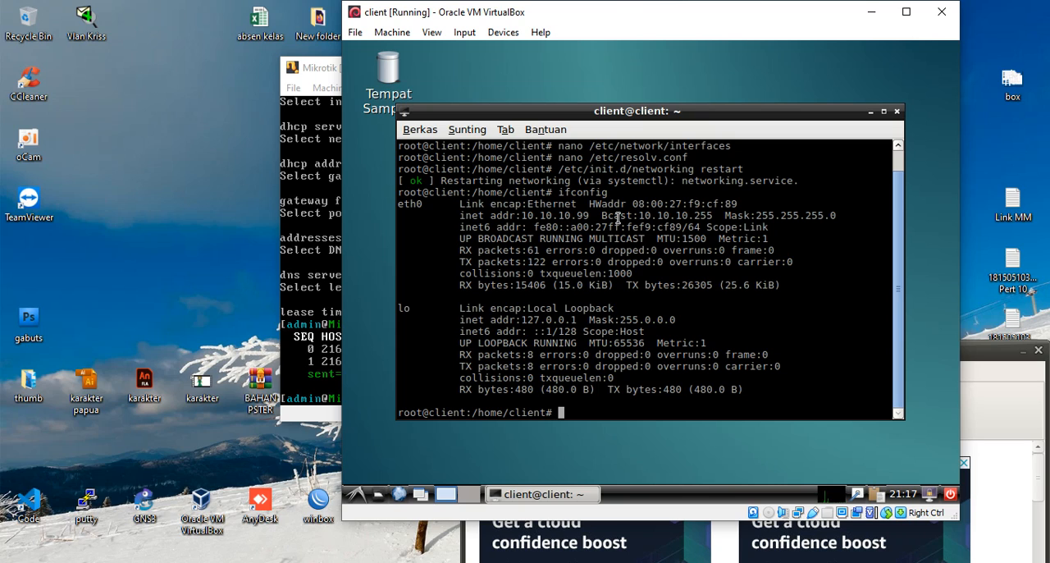
pyautogui.write('ifconfig')
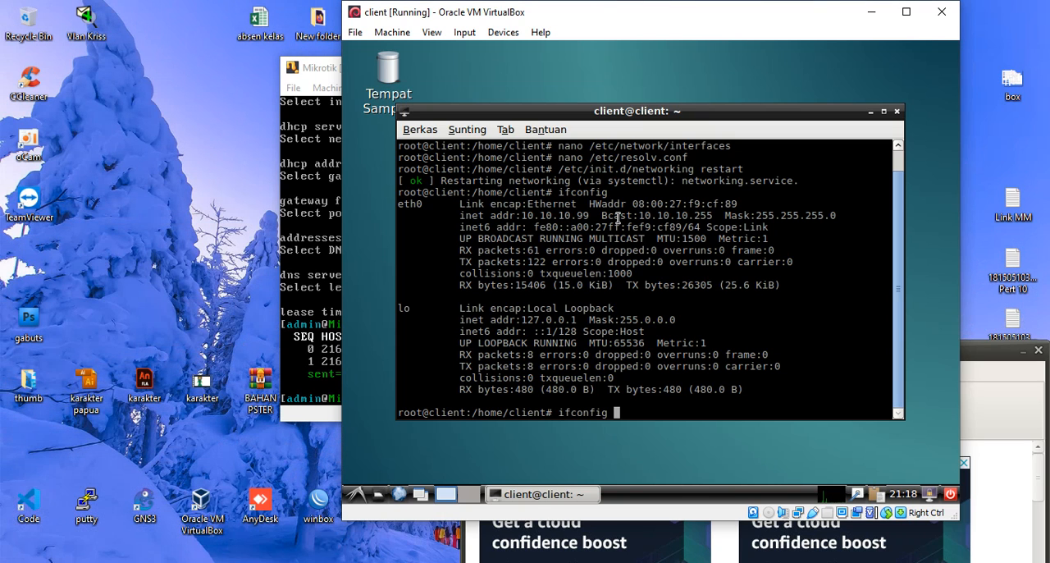
pyautogui.press('BackSpace')
pyautogui.press('BackSpace')
pyautogui.press('BackSpace')
pyautogui.press('BackSpace')
pyautogui.press('BackSpace')
pyautogui.press('BackSpace')
pyautogui.press('BackSpace')
pyautogui.press('BackSpace')
pyautogui.press('BackSpace')
# - Ping the gateway 10.10.10.1 from the client terminal, and stop the ping after a couple of replies
pyautogui.write('ping 10.10.10.1')
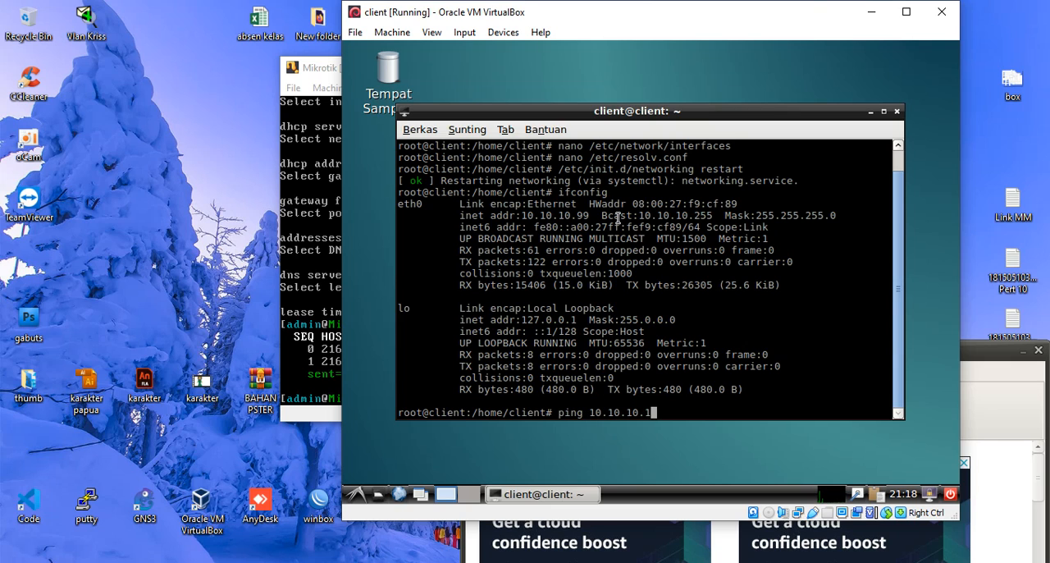
pyautogui.press('Return')
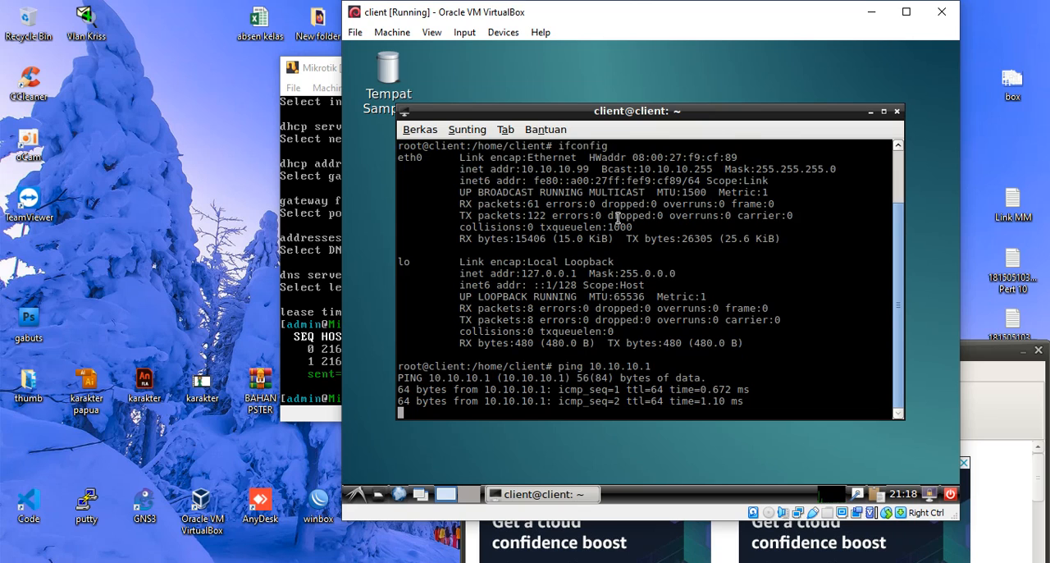
pyautogui.hotkey('ctrl', 'c')
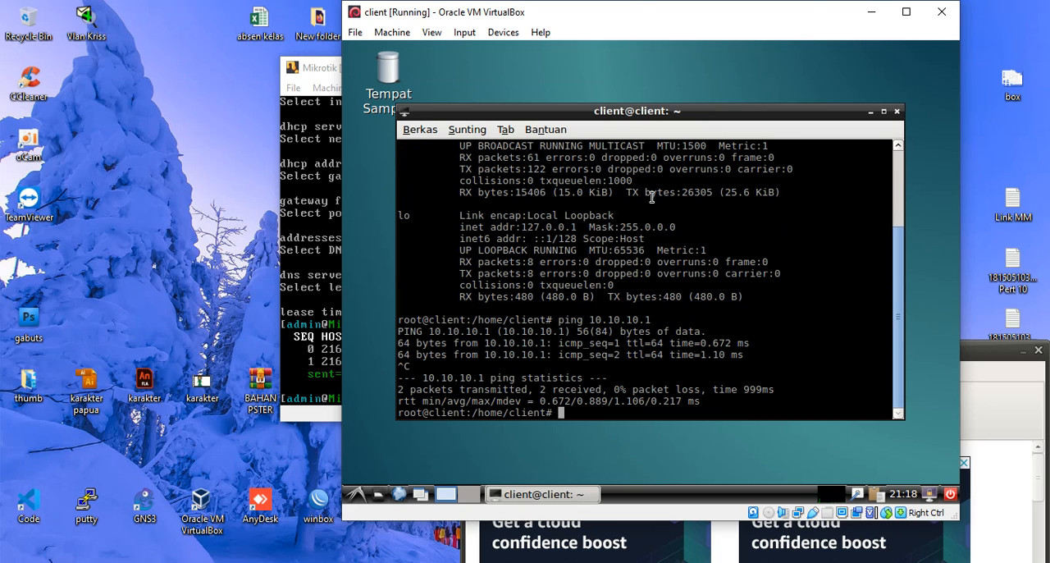
# - Ping google.com from the client terminal to test internet access, and stop the ping after a few replies
pyautogui.write('ping google.com')
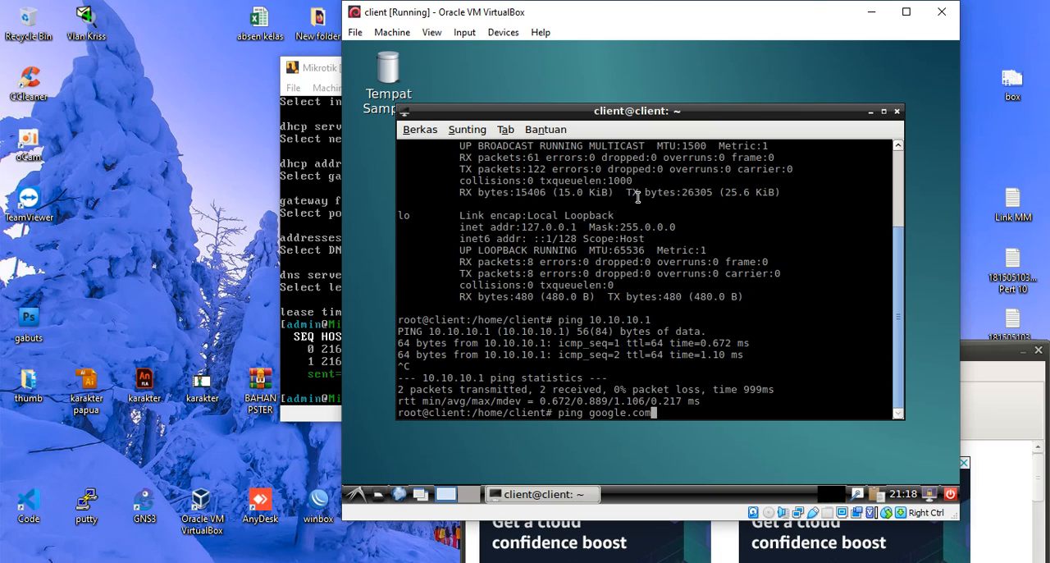
pyautogui.press('Return')
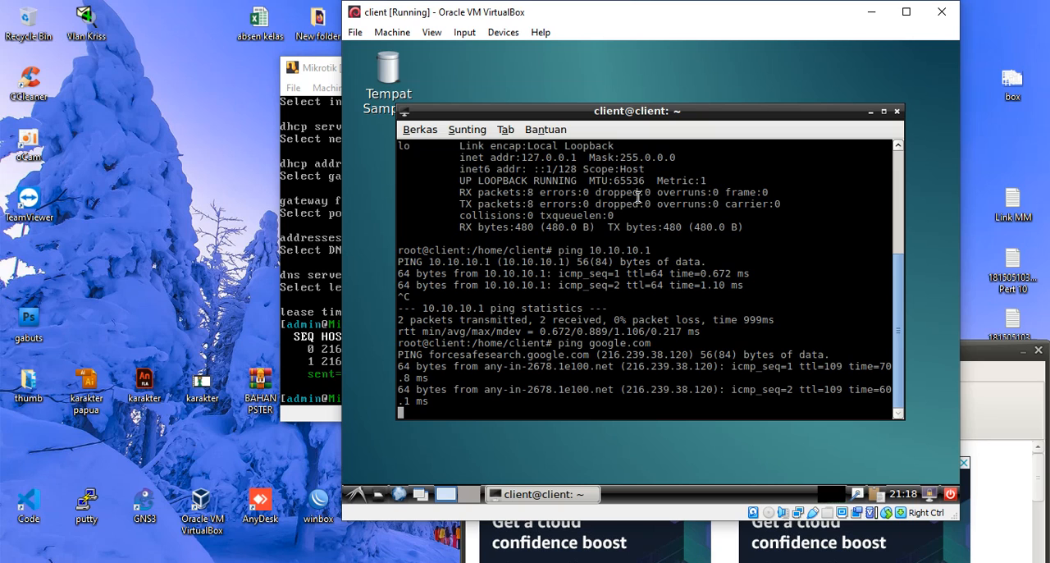
pyautogui.hotkey('ctrl', 'c')
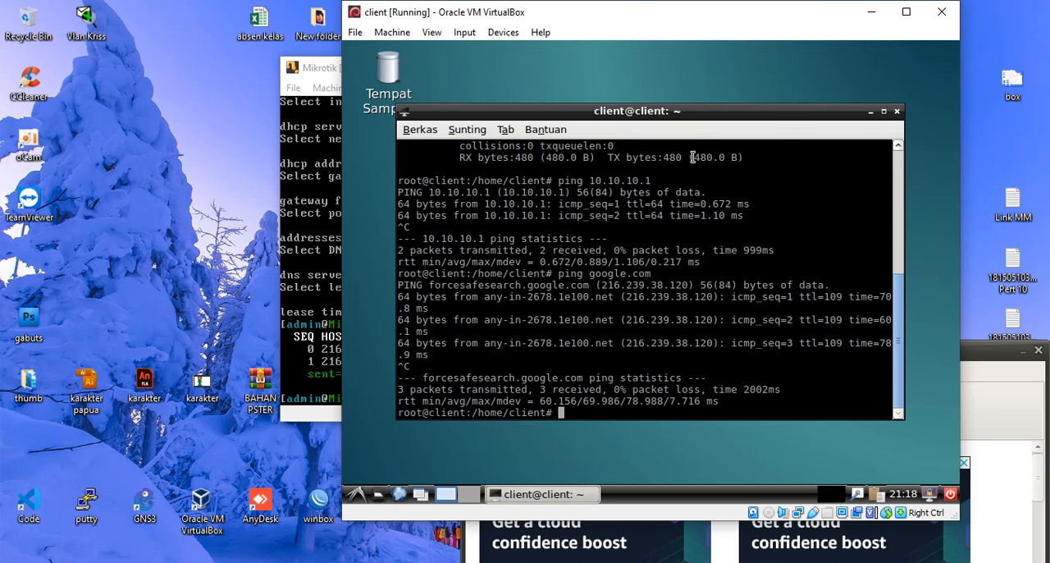
# - Minimize the client's terminal window and launch the Firefox browser
pyautogui.click(869, 112)
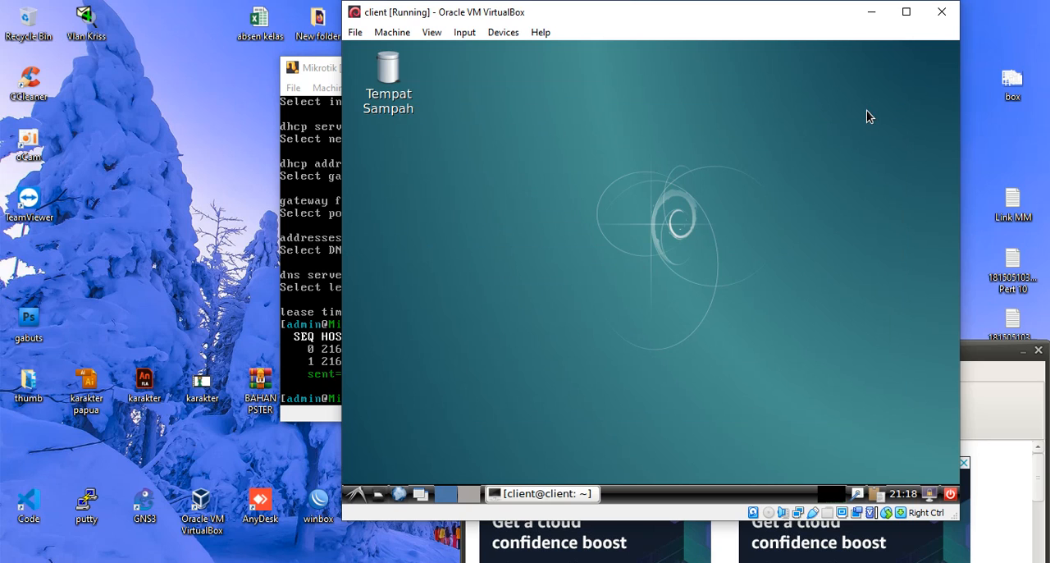
pyautogui.click(563, 494)
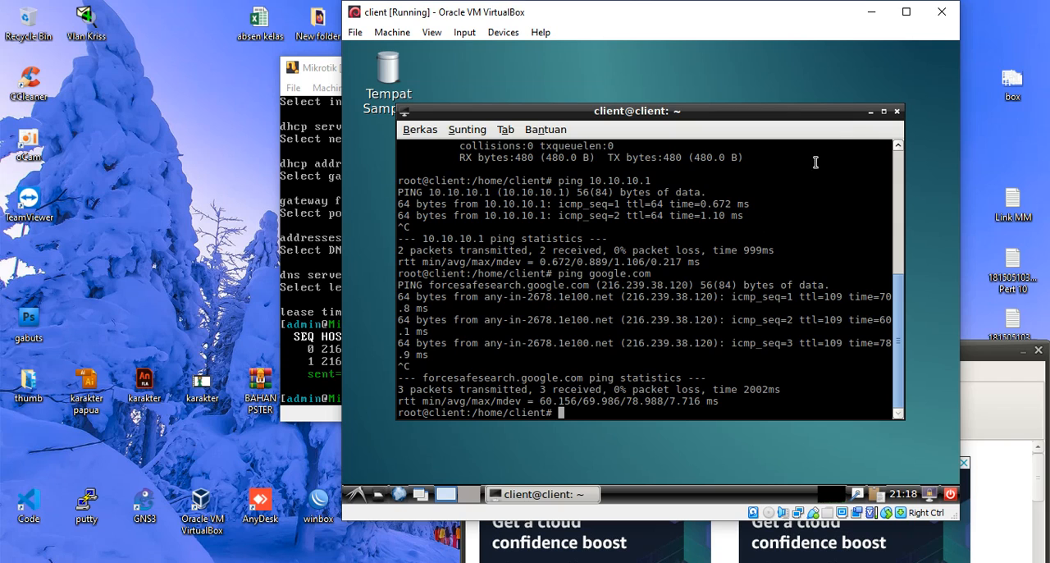
pyautogui.click(870, 111)
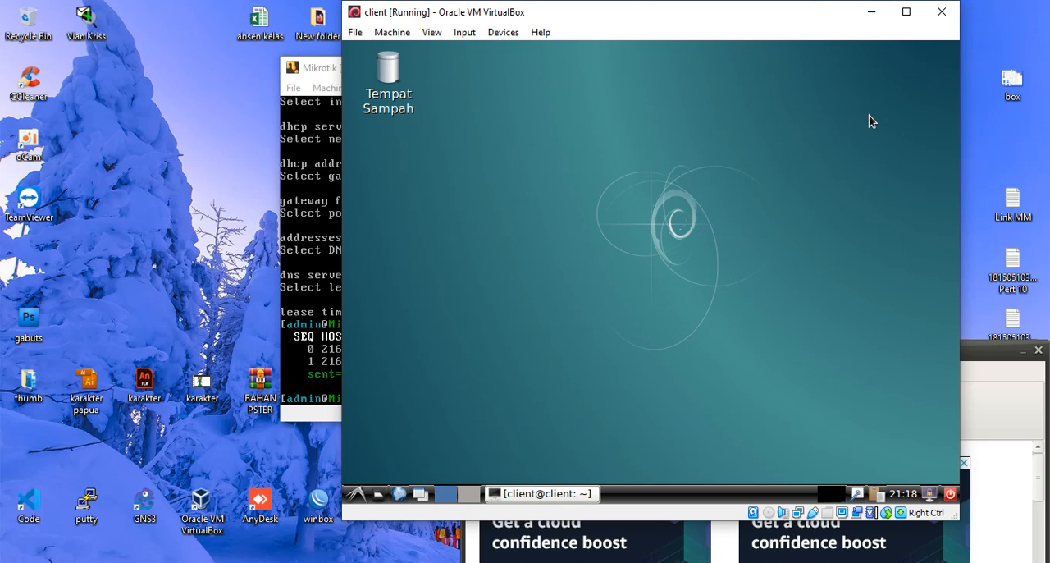
pyautogui.click(361, 494)
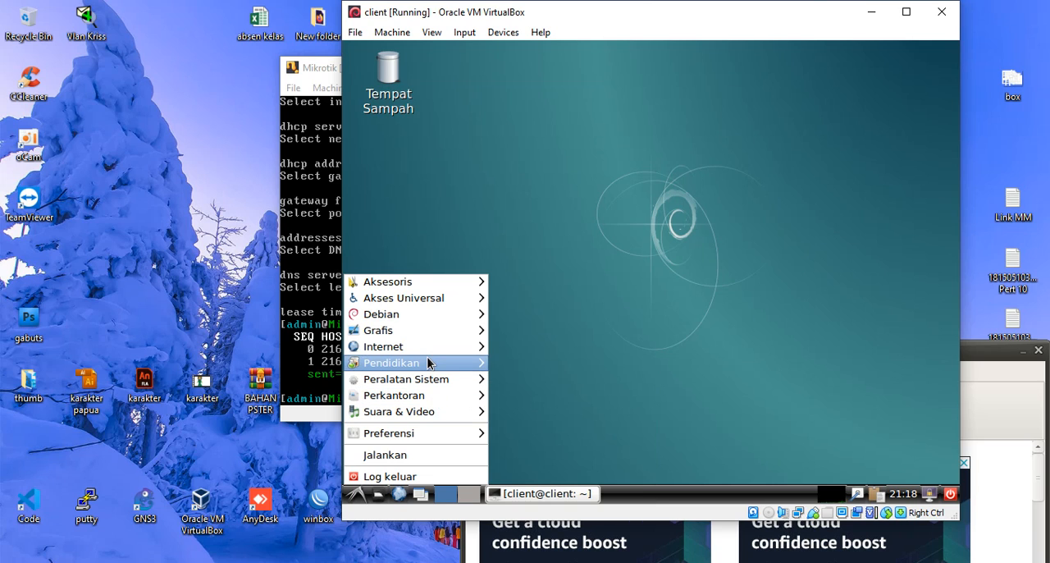
pyautogui.click(515, 354)
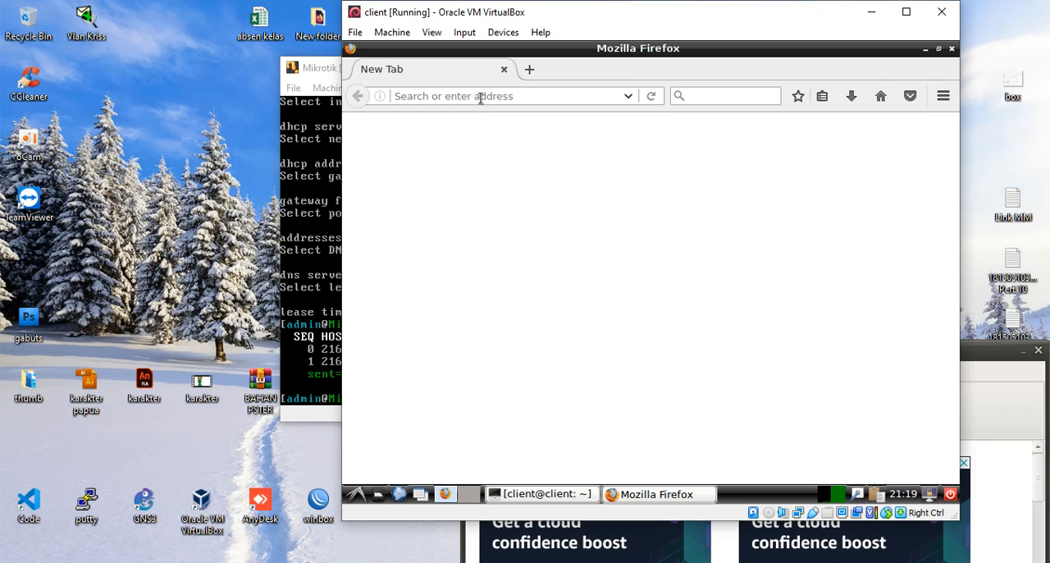
# - Open google.com in the client's Firefox browser to test web access
pyautogui.click(480, 97)
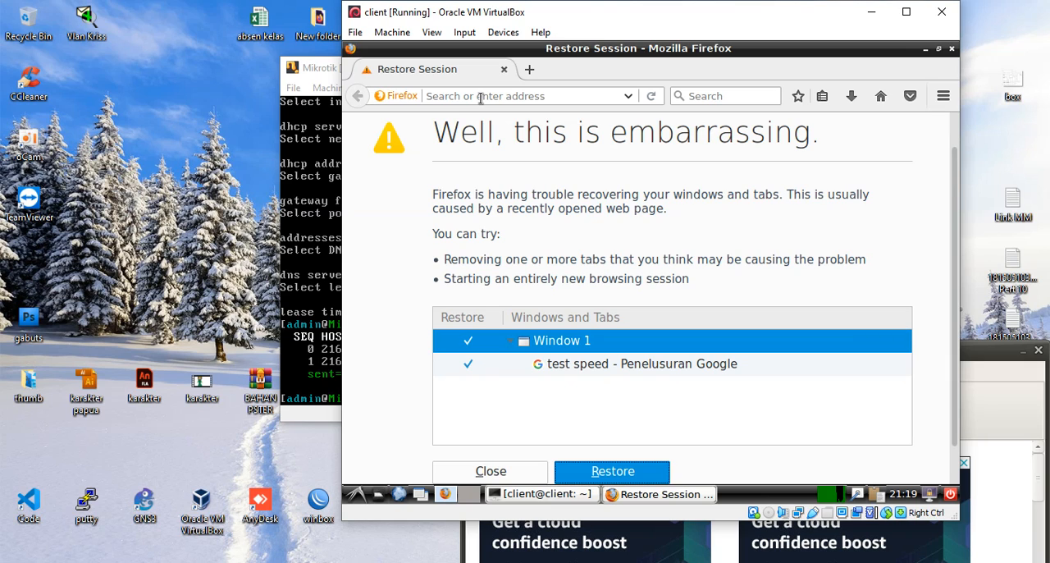
pyautogui.click(498, 96)
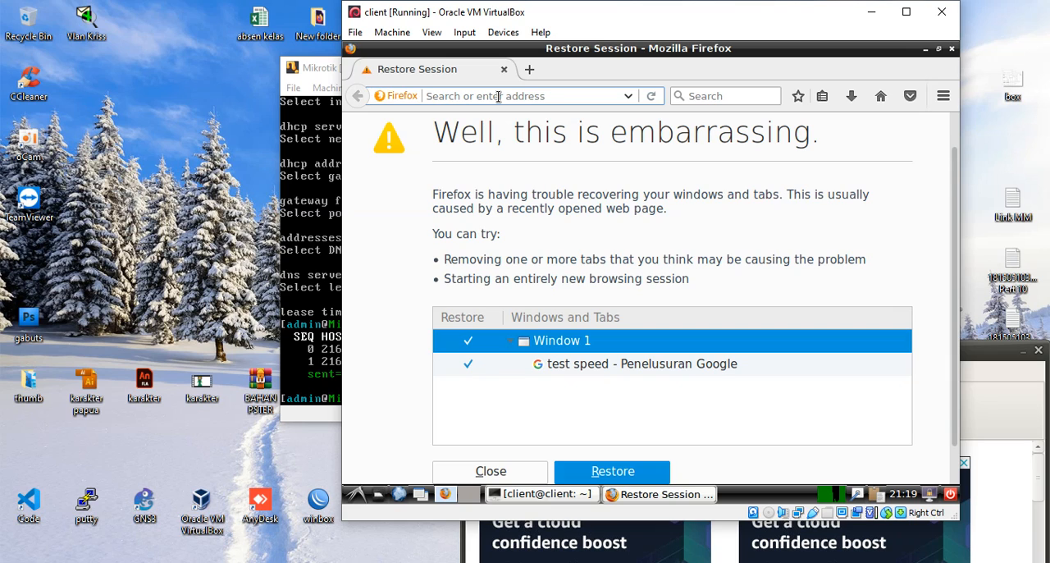
pyautogui.write('google.com/')
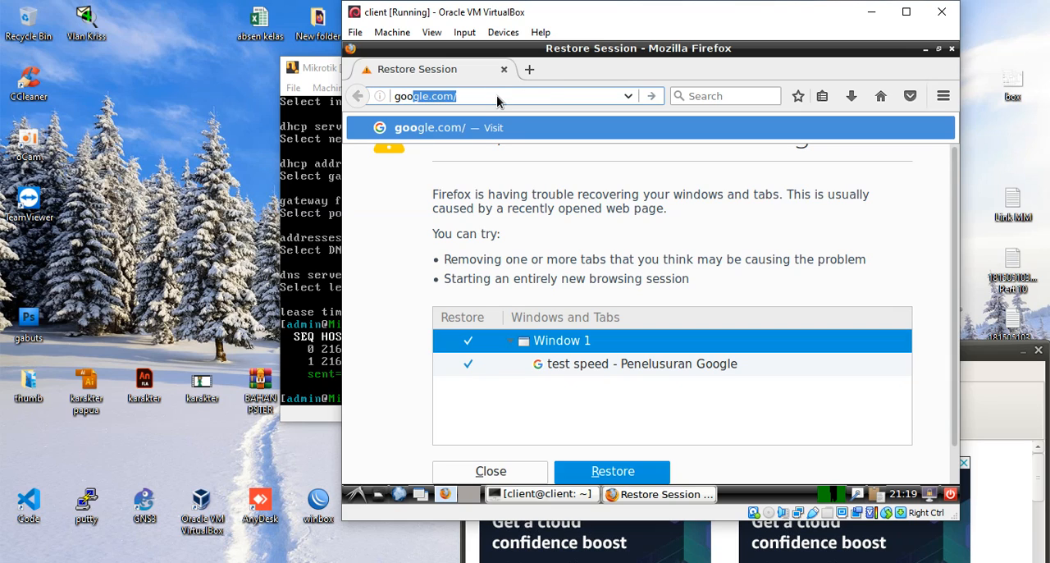
pyautogui.click(498, 96)
pyautogui.press('Return')
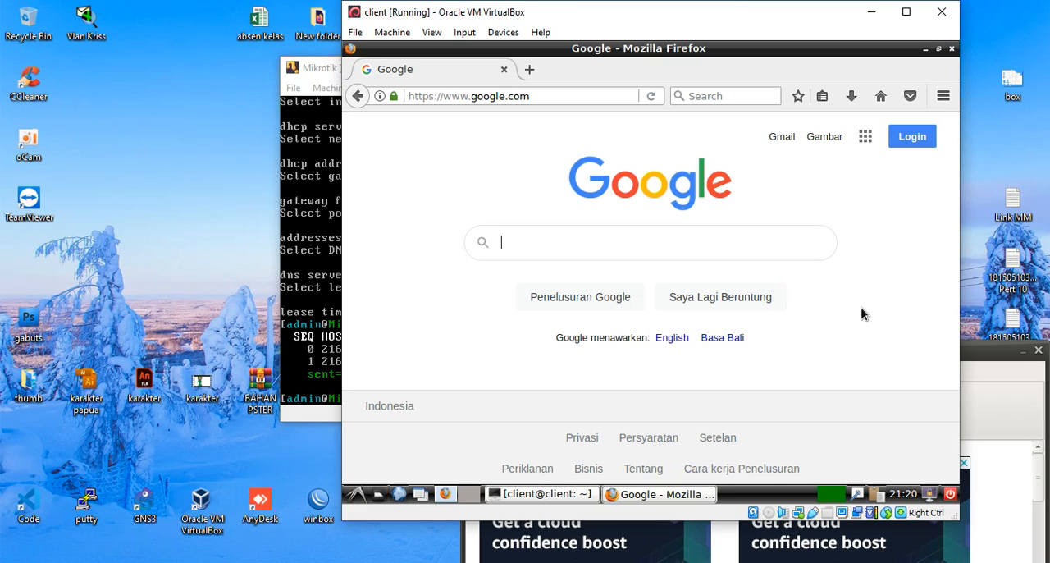
# - Close Firefox on the client and power off the client virtual machine
pyautogui.hotkey('alt', 'F4')
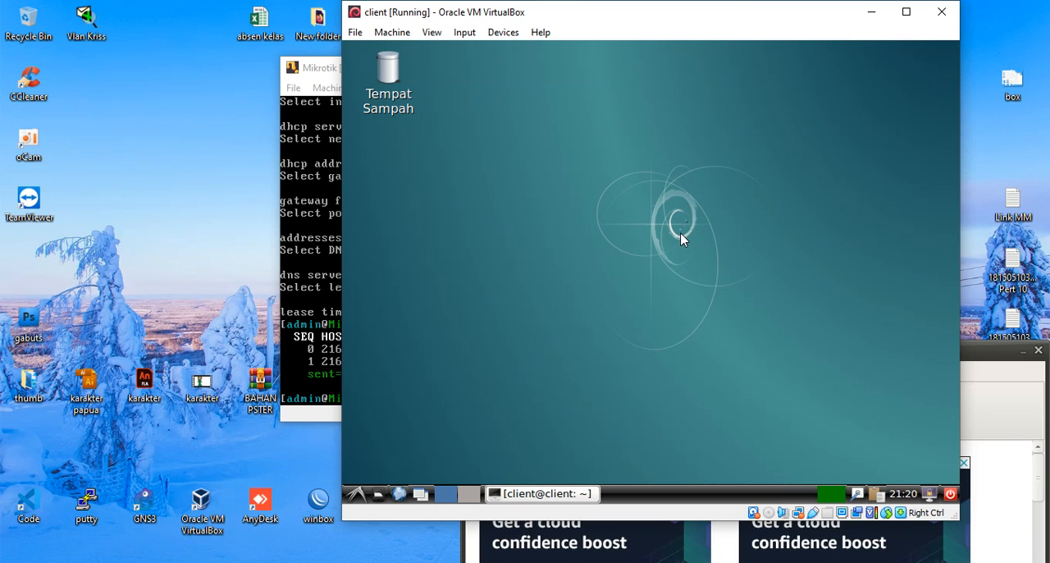
pyautogui.hotkey('ctrl', 'q')
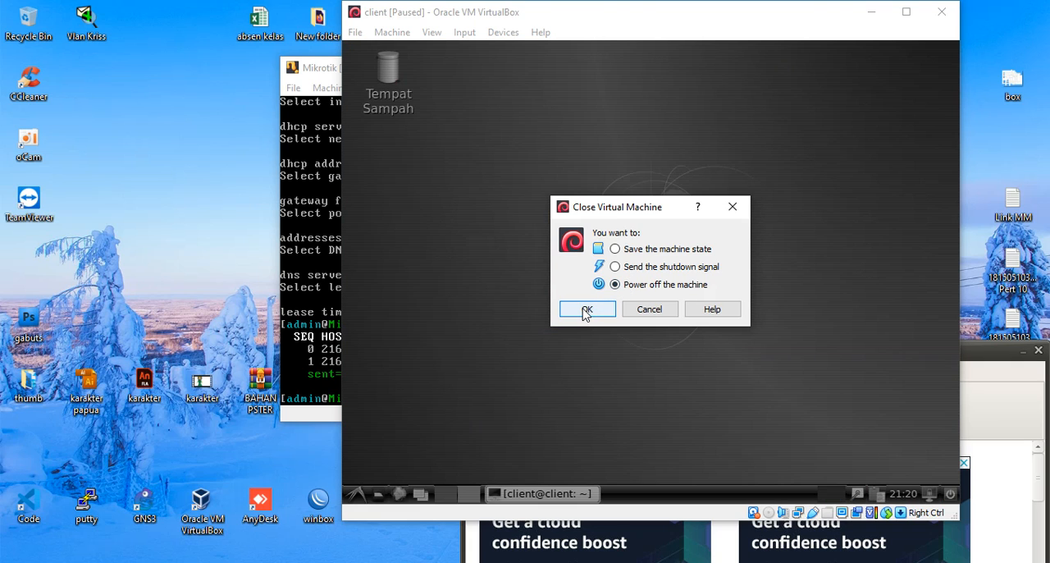
pyautogui.click(586, 311)
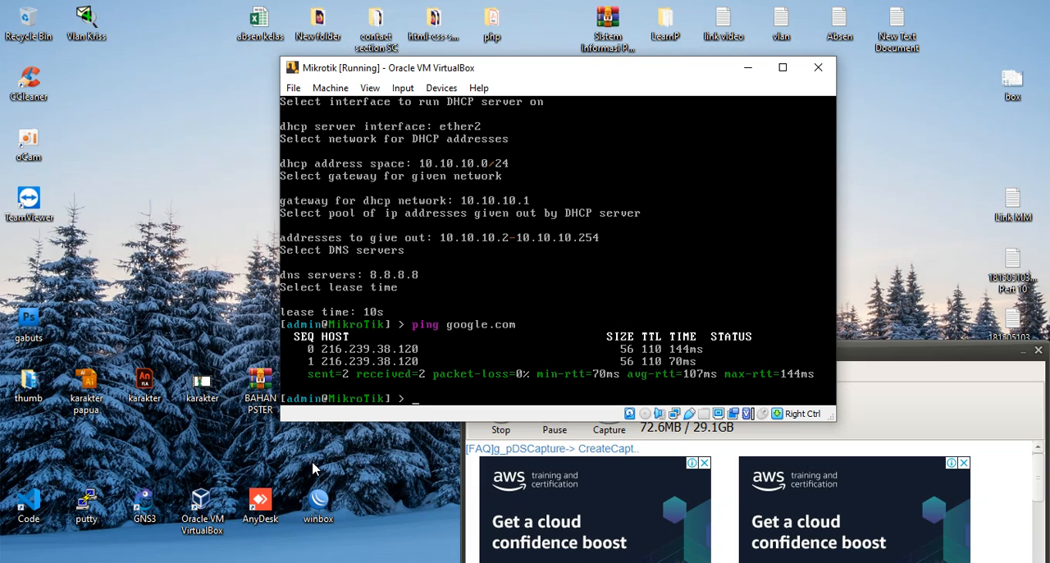
# - Launch WinBox from the host desktop and bring its window in front of the Mikrotik virtual machine
pyautogui.doubleClick(330, 510)
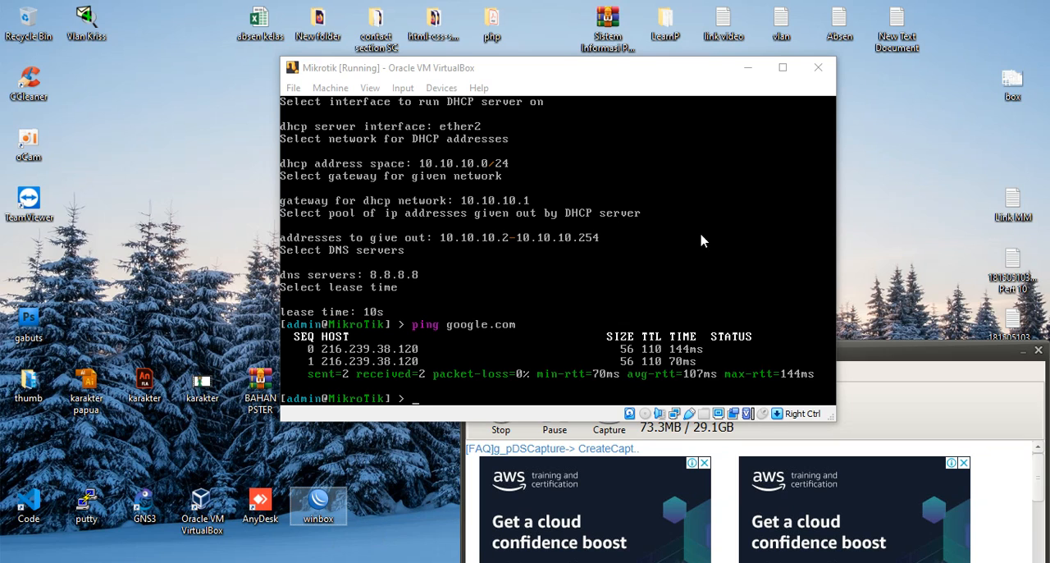
pyautogui.click(572, 78)
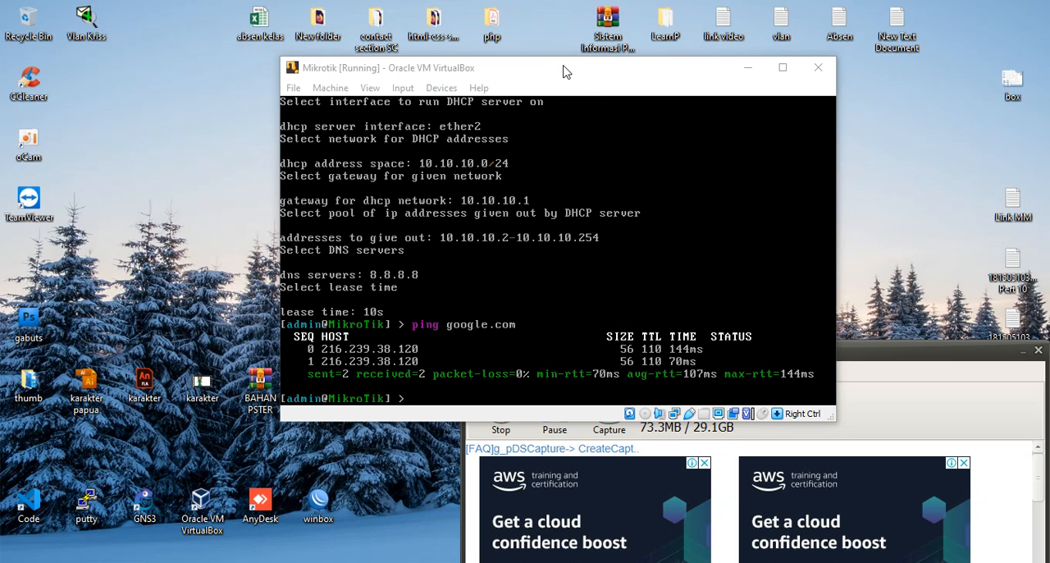
pyautogui.moveTo(573, 78); pyautogui.dragTo(580, 86)
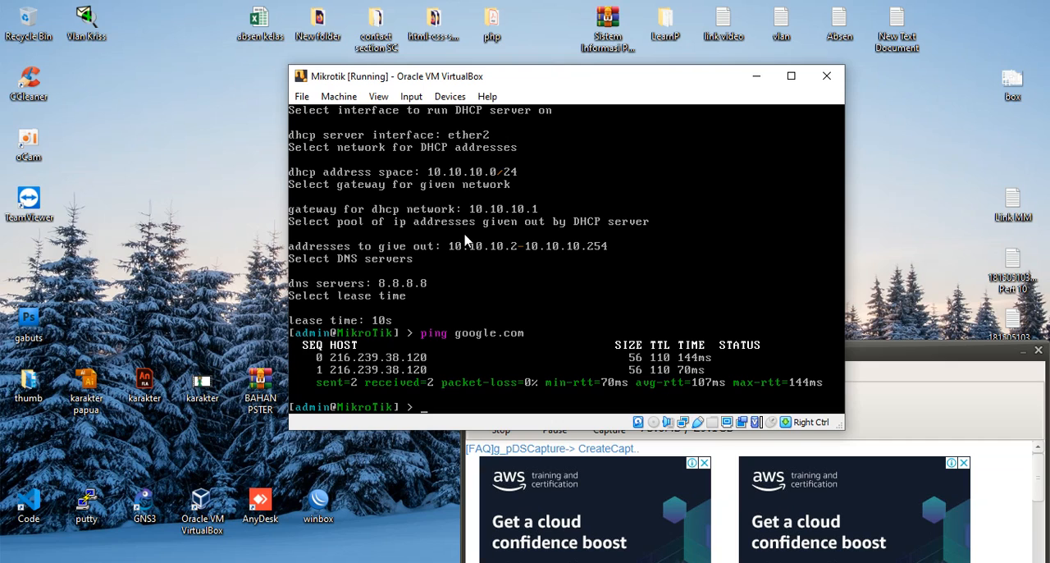
pyautogui.doubleClick(328, 509)
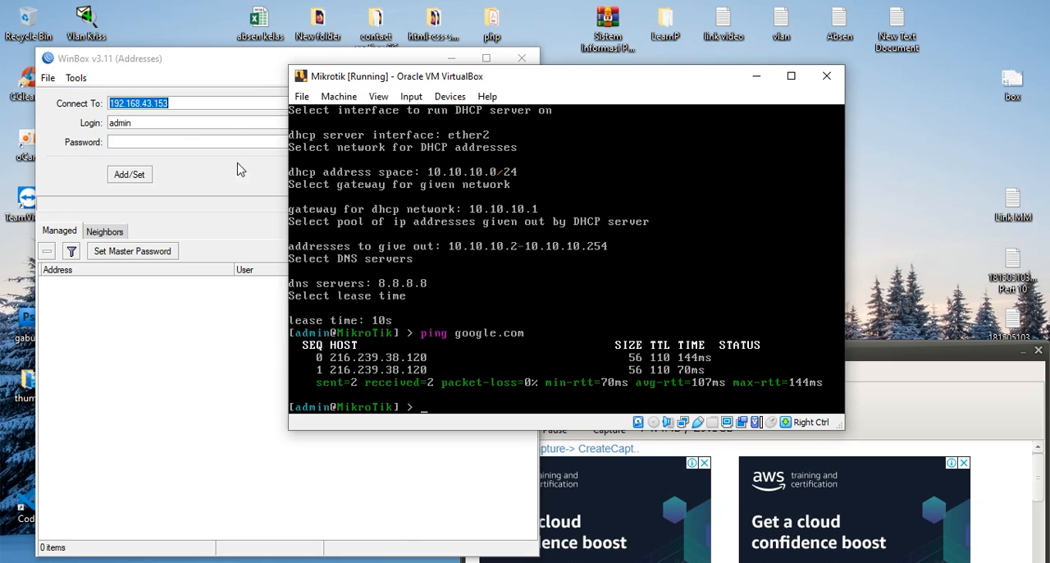
pyautogui.click(207, 67)
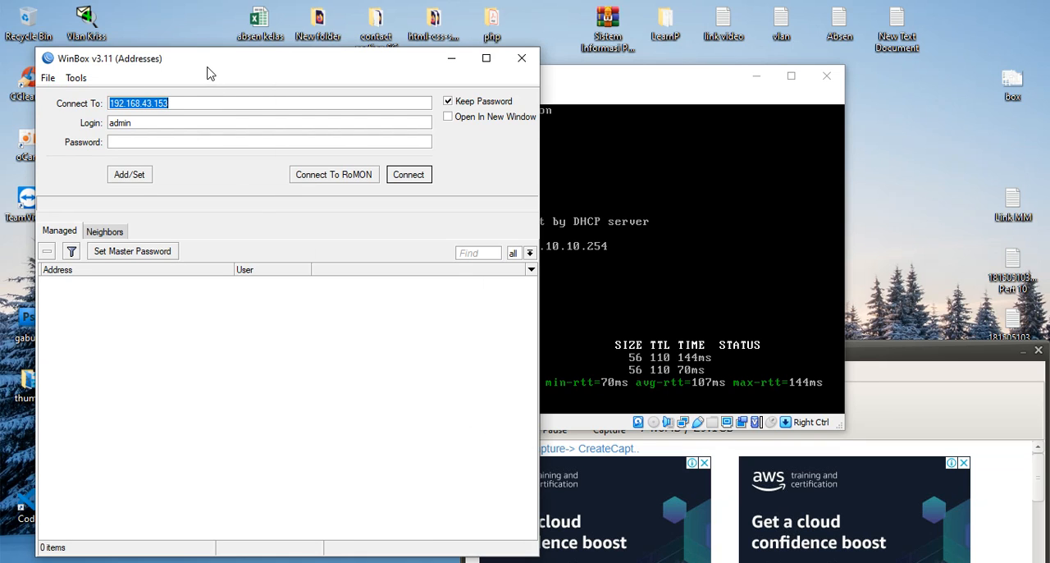
# - List the router's IP addresses in the Mikrotik console with ip address print
pyautogui.click(601, 324)
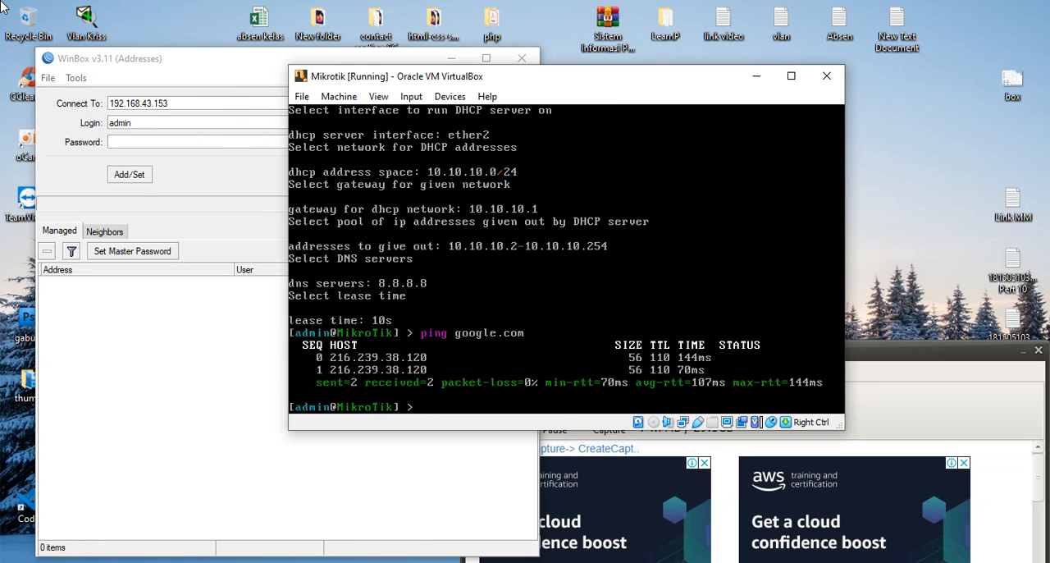
pyautogui.press('Control_R')
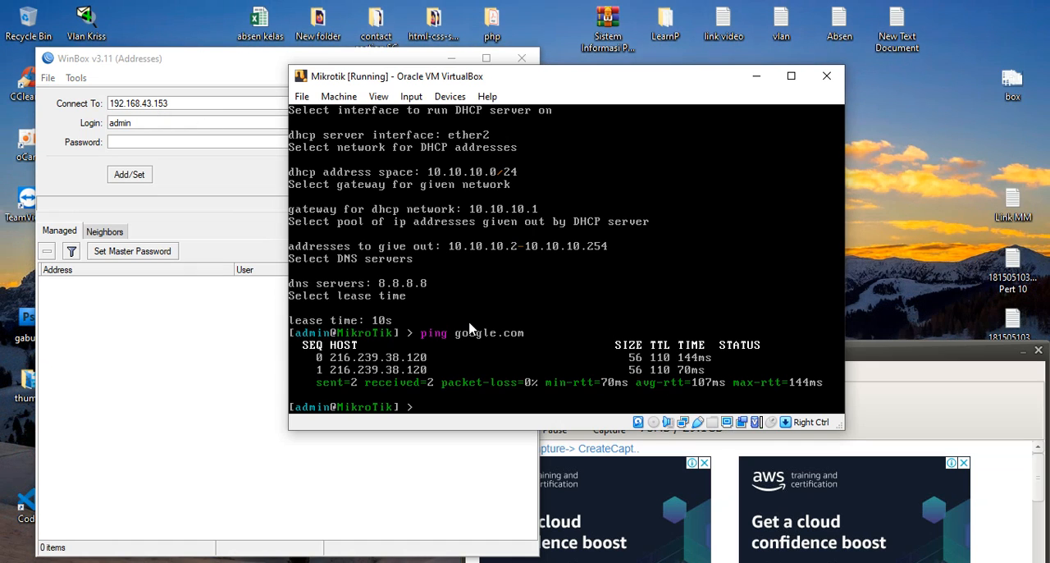
pyautogui.click(506, 354)
pyautogui.write('ip address print')
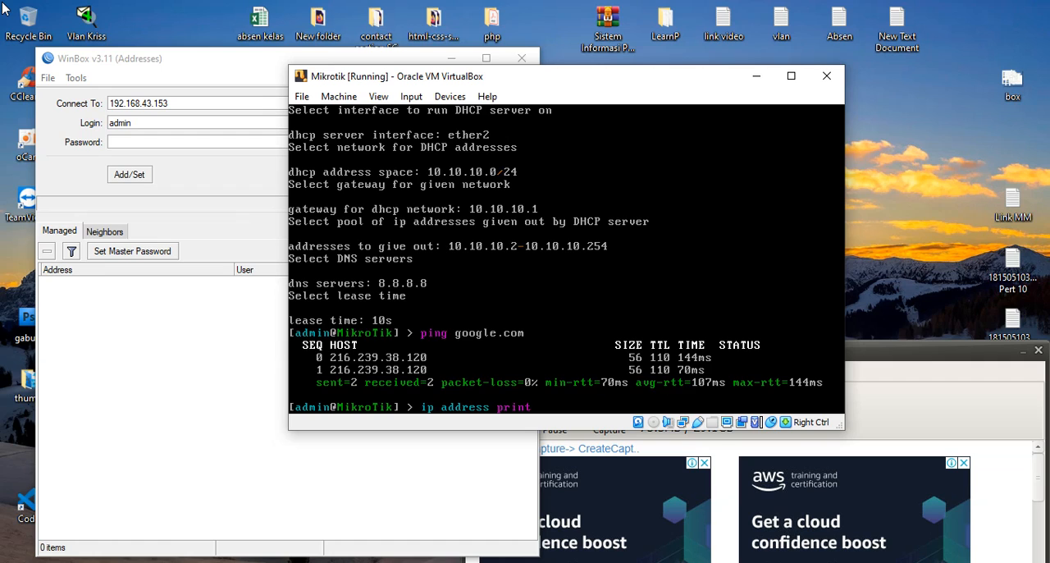
pyautogui.press('Return')
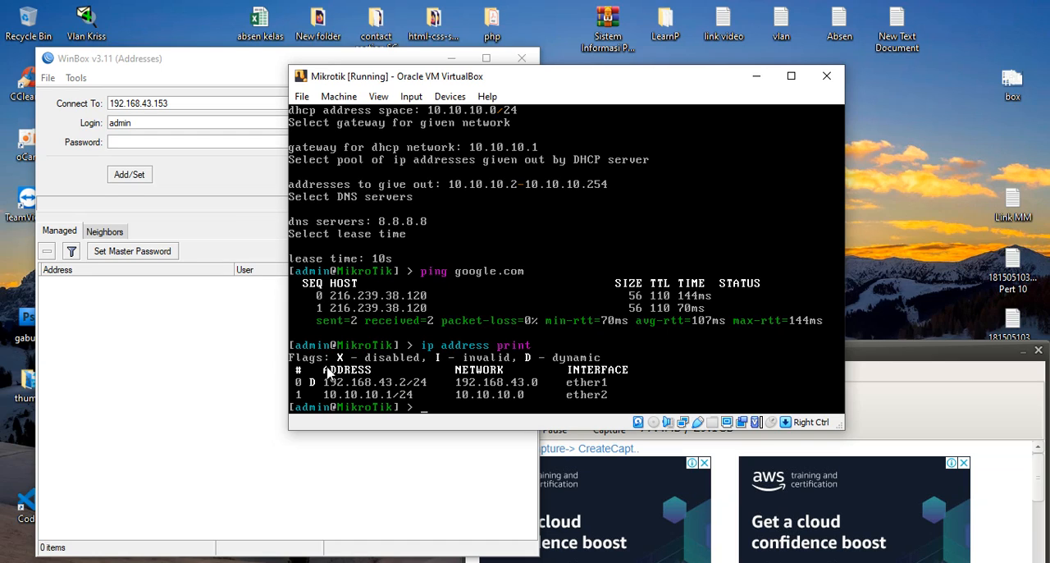
# - Arrange the Mikrotik console and WinBox side by side, and set WinBox's connection address to 192.168.43.2
pyautogui.moveTo(570, 79); pyautogui.dragTo(768, 68)
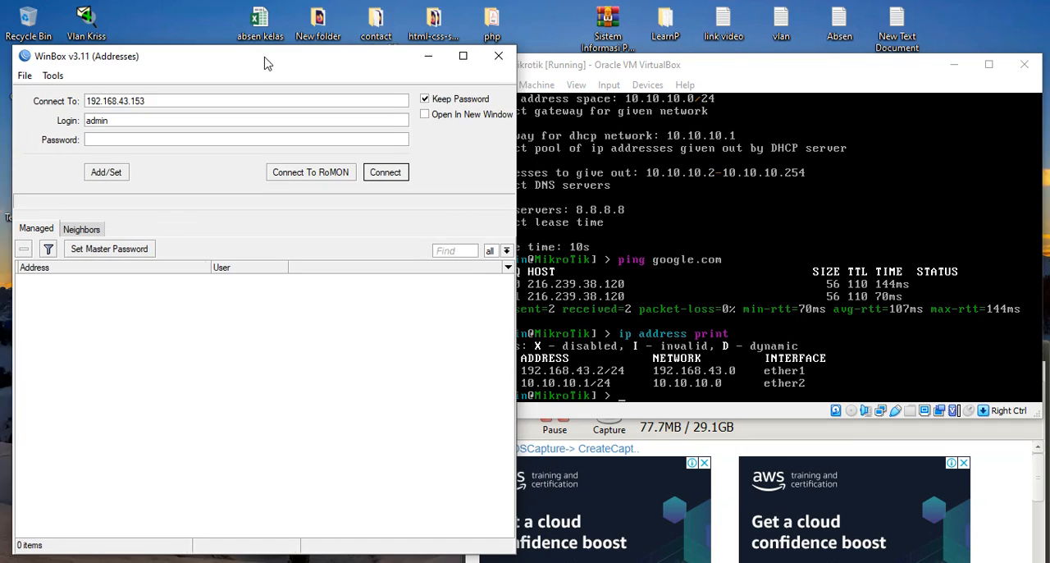
pyautogui.moveTo(265, 63)
pyautogui.mouseDown()
pyautogui.moveTo(238, 61)
pyautogui.moveTo(265, 61)
pyautogui.mouseUp()
pyautogui.click(201, 97)
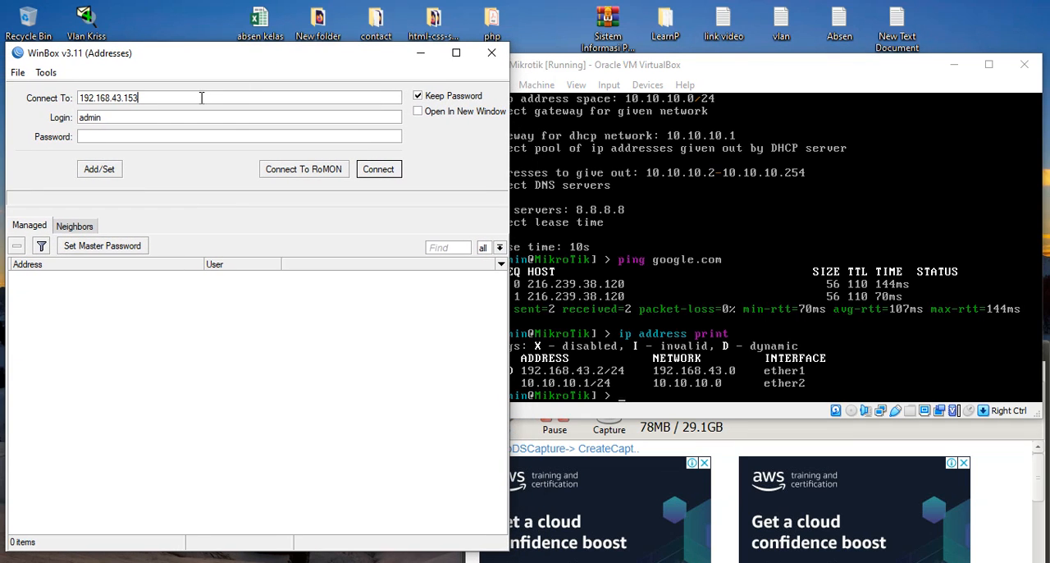
pyautogui.press('BackSpace')
pyautogui.press('BackSpace')
pyautogui.press('BackSpace')
pyautogui.press('BackSpace')
pyautogui.press('BackSpace')
pyautogui.press('BackSpace')
pyautogui.press('BackSpace')
pyautogui.press('BackSpace')
pyautogui.press('BackSpace')
pyautogui.press('BackSpace')
pyautogui.press('BackSpace')
pyautogui.press('BackSpace')
pyautogui.press('BackSpace')
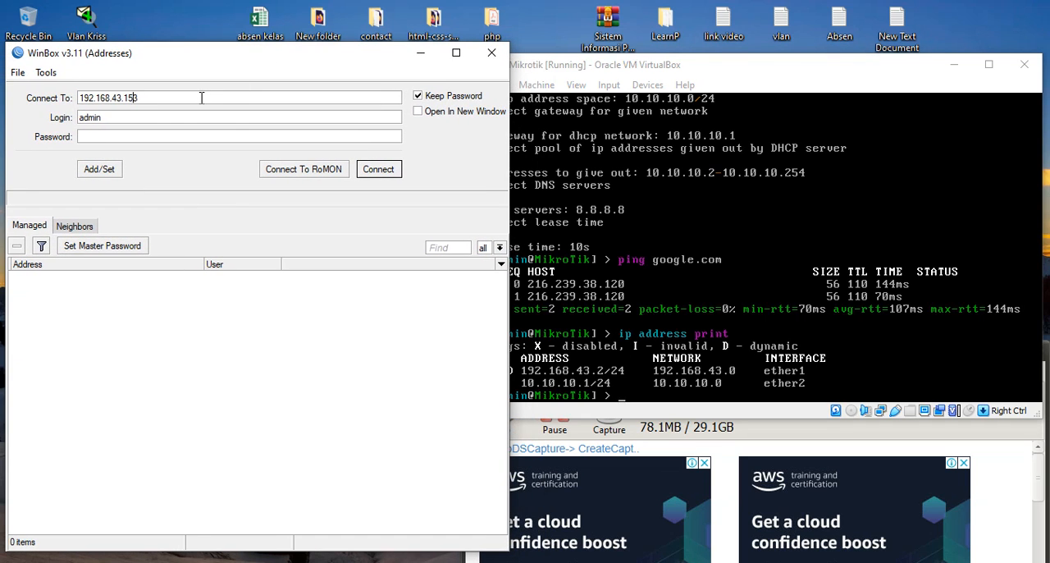
pyautogui.press('BackSpace')
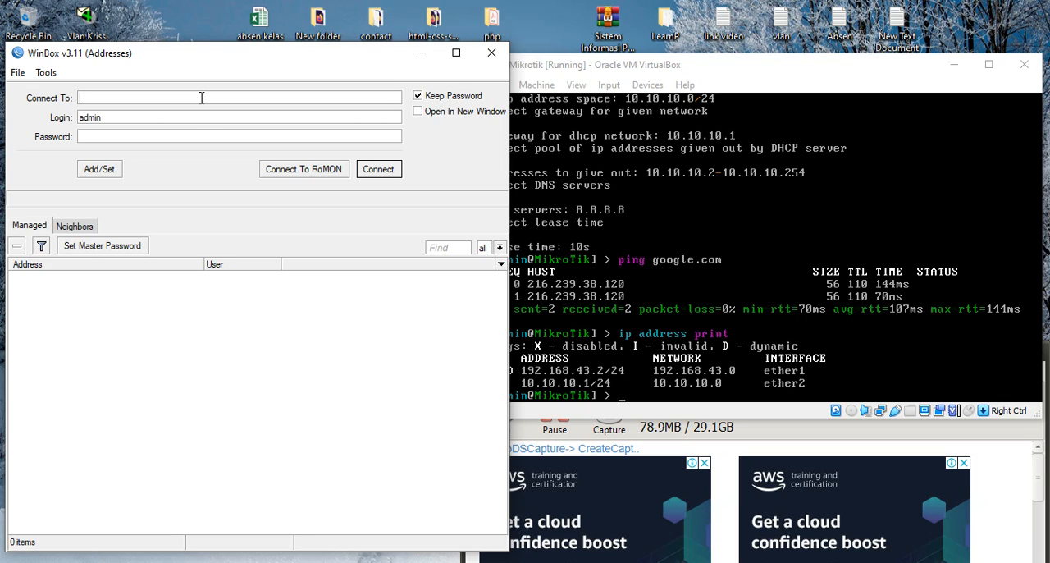
pyautogui.write('192')
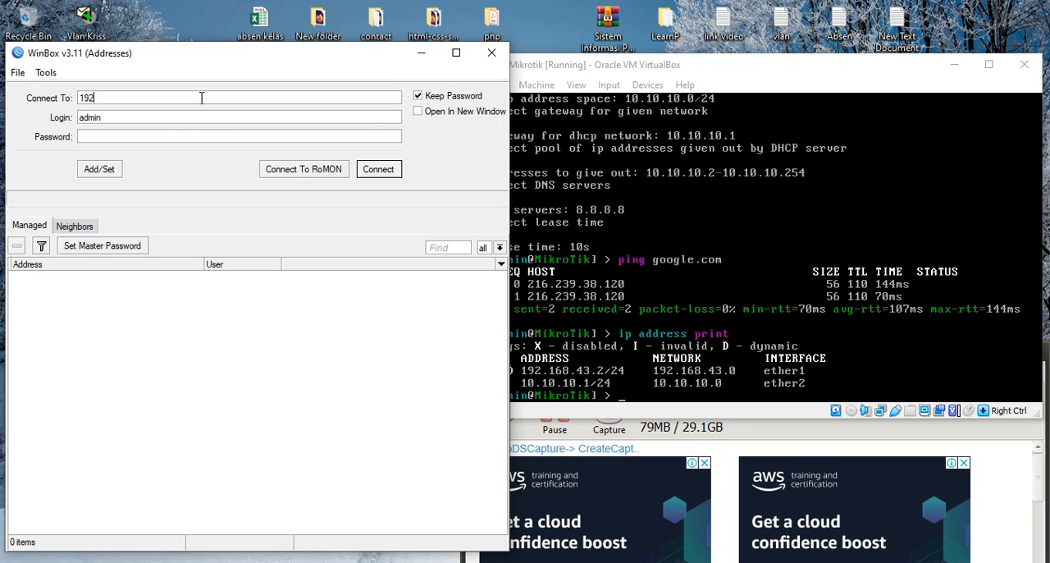
pyautogui.write('.168')
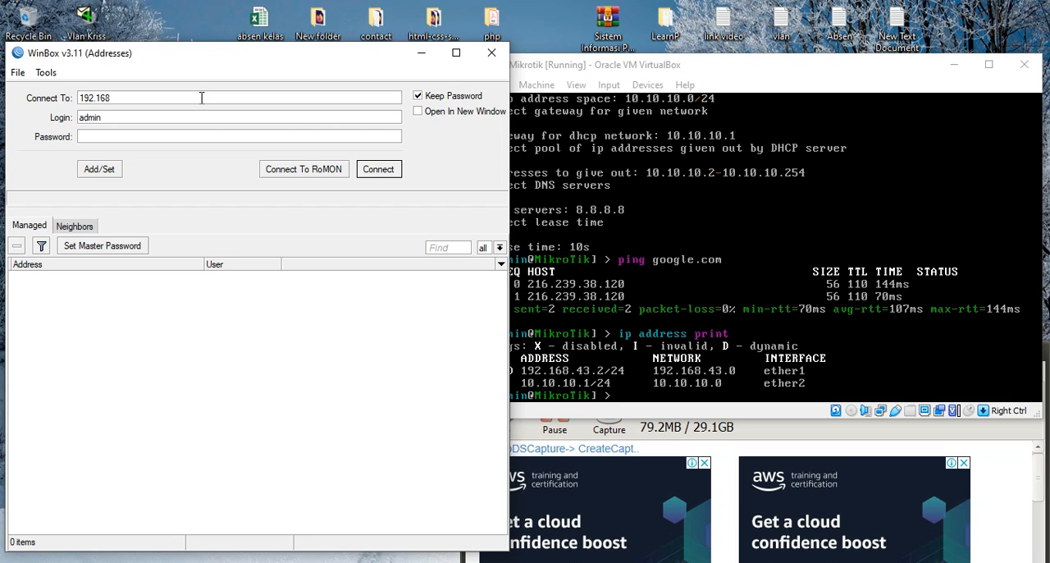
pyautogui.write('.1')
pyautogui.press('BackSpace')
pyautogui.write('43.2')
# - Connect WinBox to the router with the admin login and dismiss the RouterOS welcome message
pyautogui.click(198, 117)
pyautogui.click(376, 171)
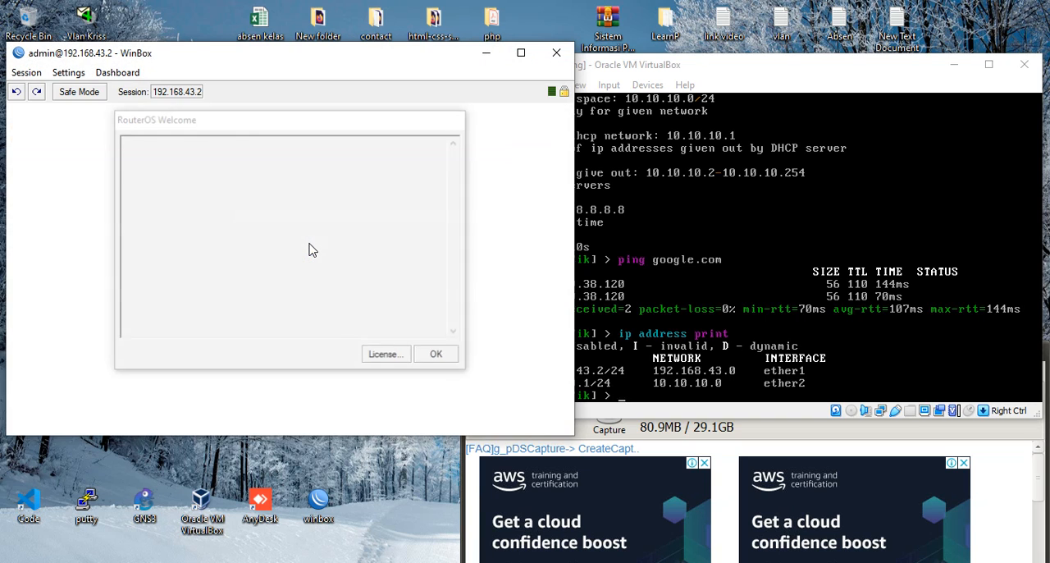
pyautogui.click(436, 357)
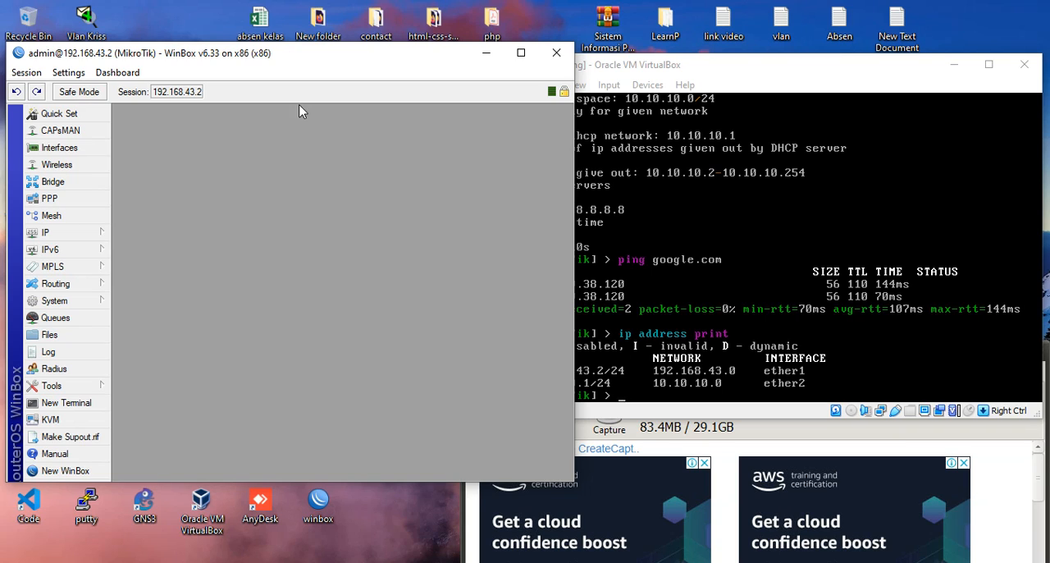
pyautogui.click(762, 435)
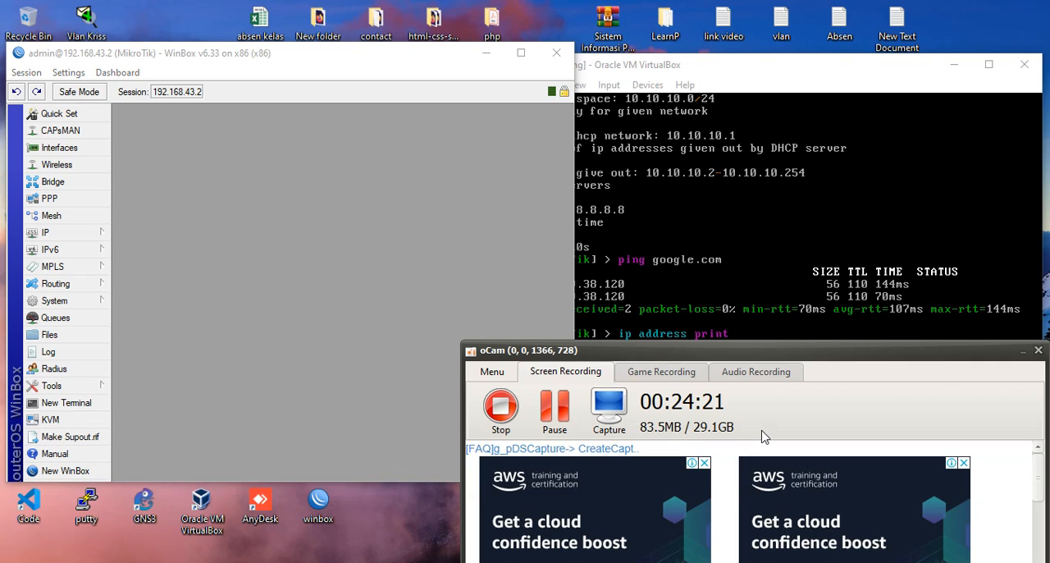